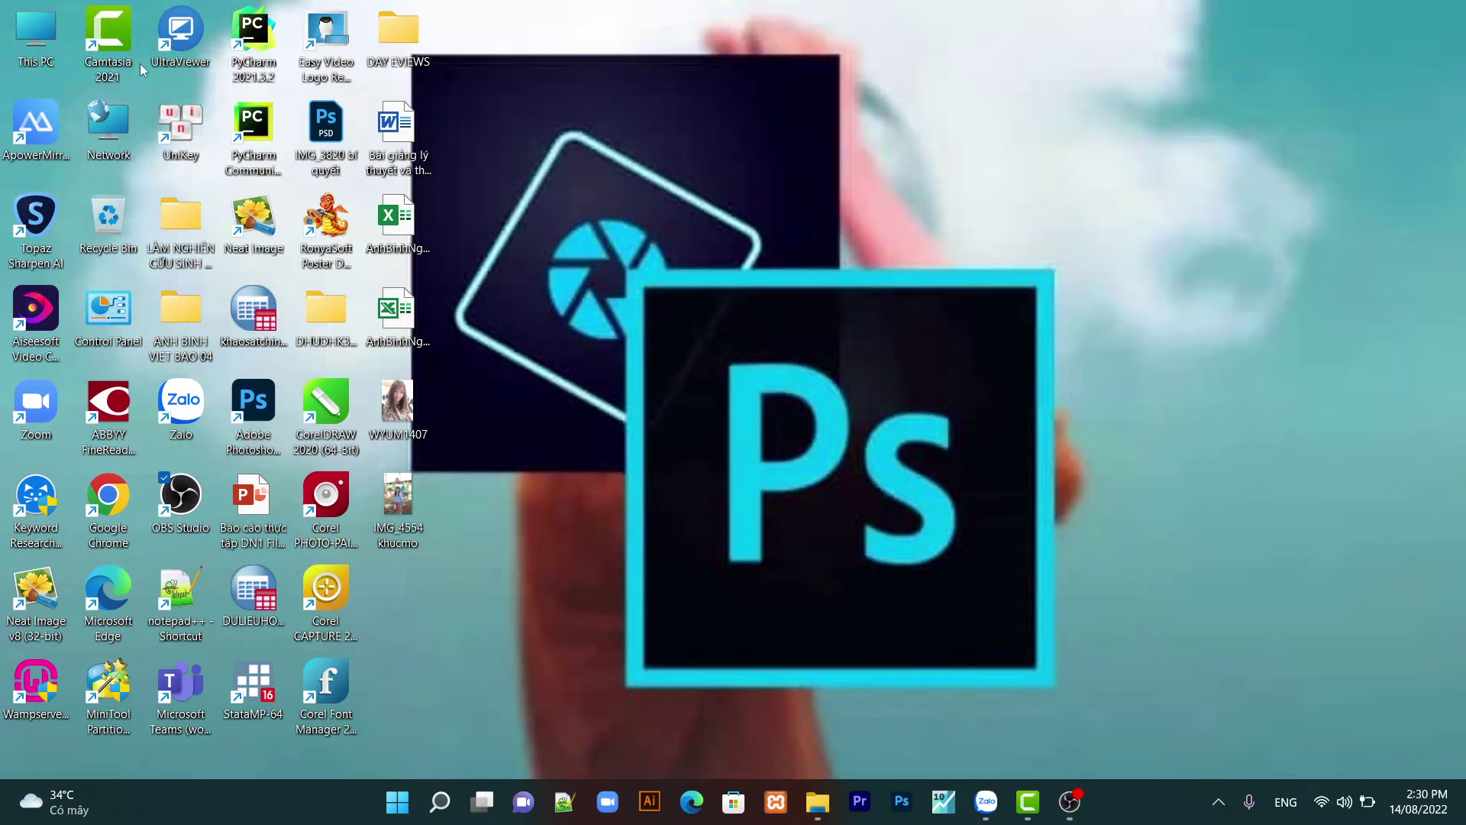
Switch to Camtasia, import the video VID_20220814_062358 and add it to the timeline
left_click(1026, 812)
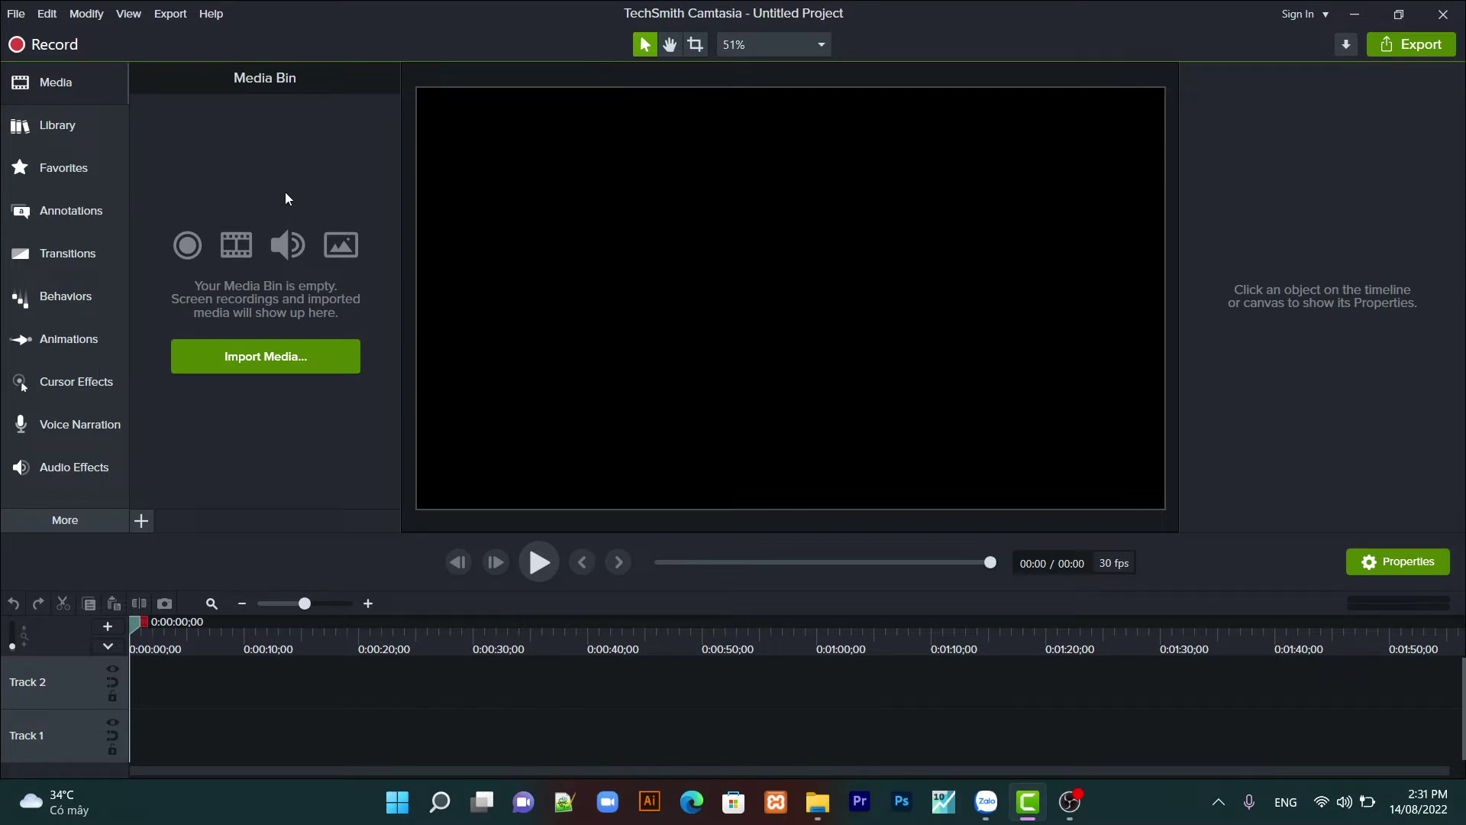
left_click(257, 362)
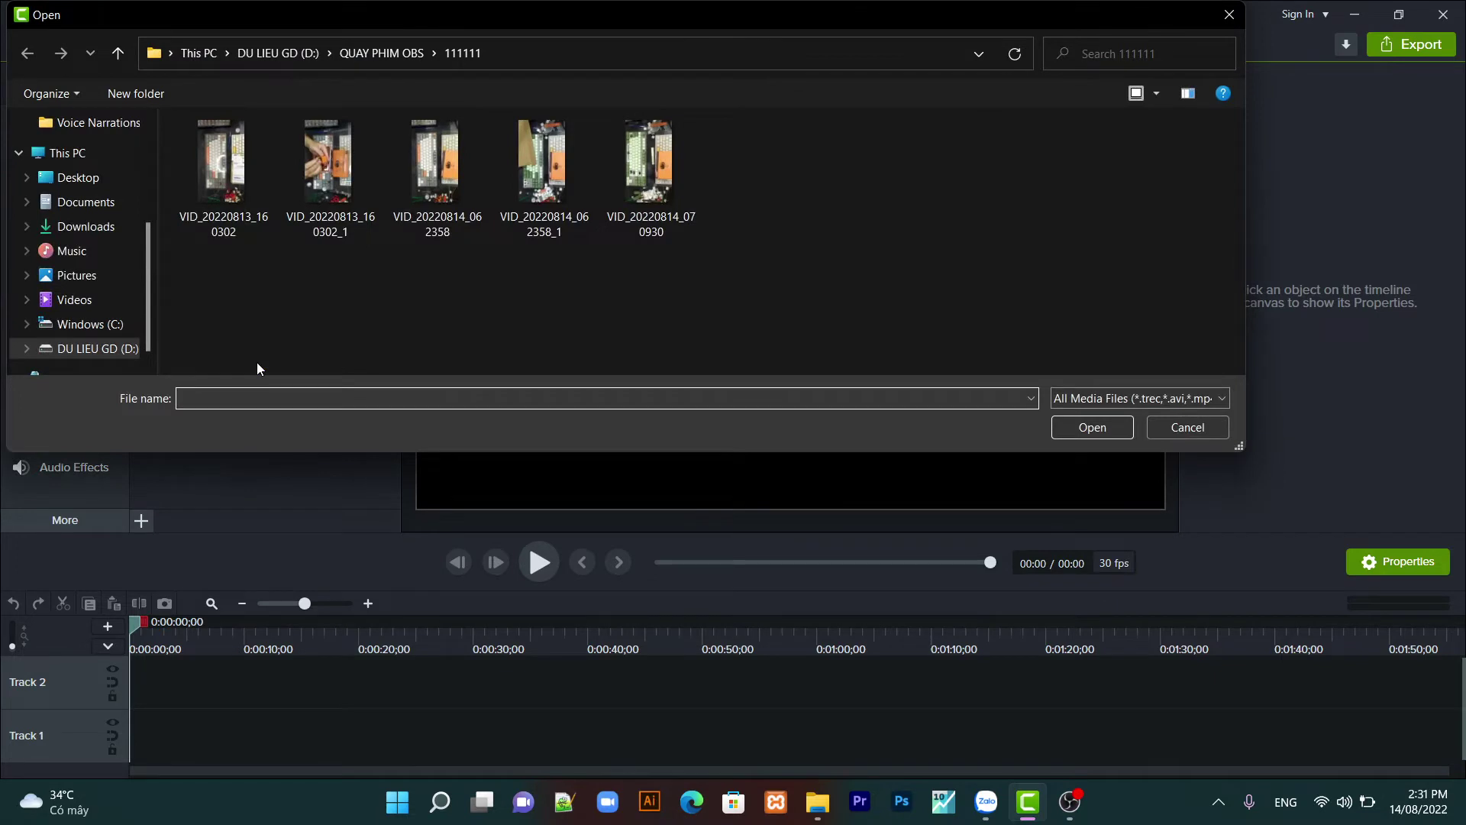
double_click(449, 177)
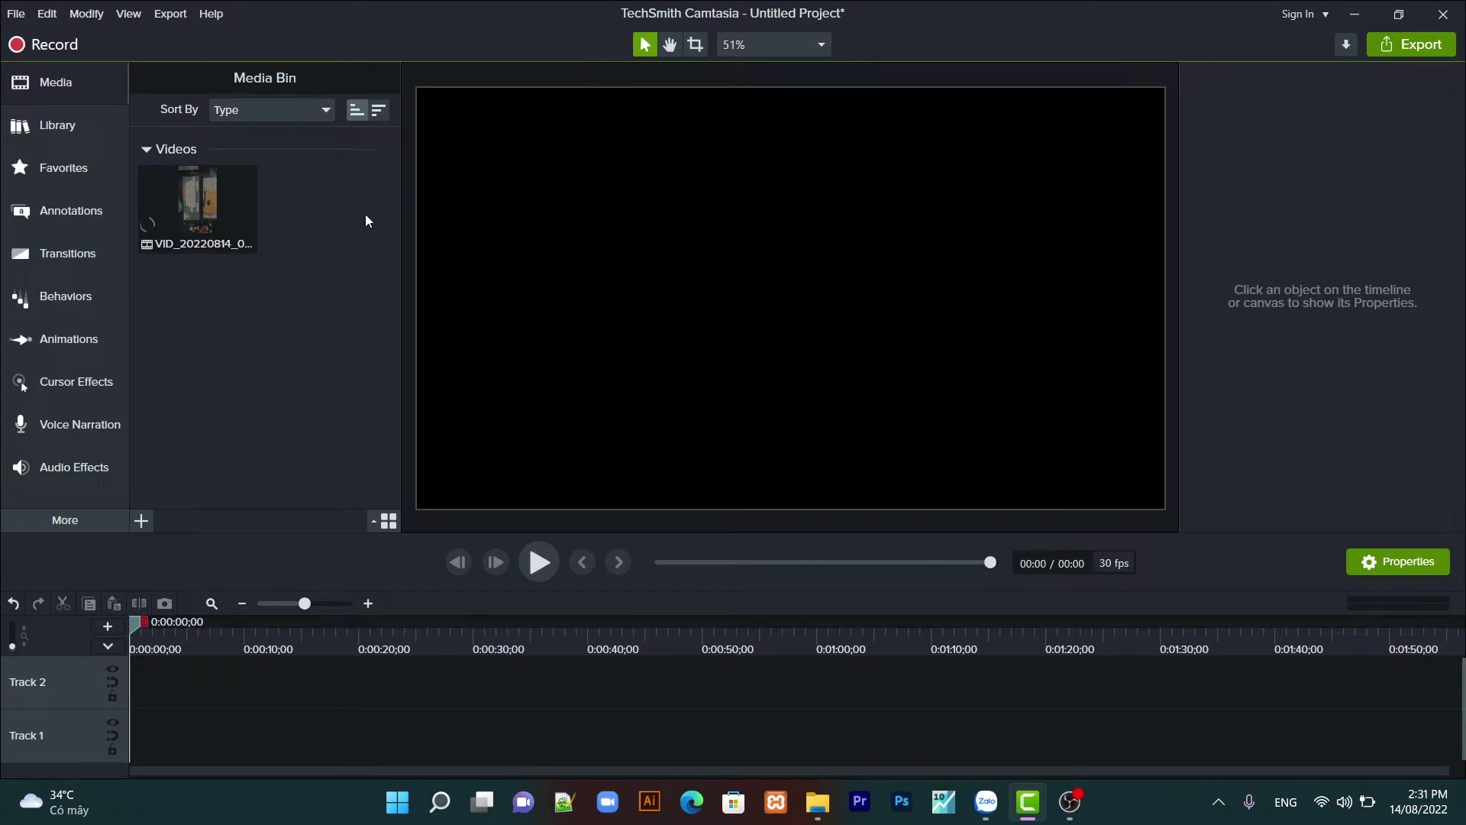
left_click(224, 222)
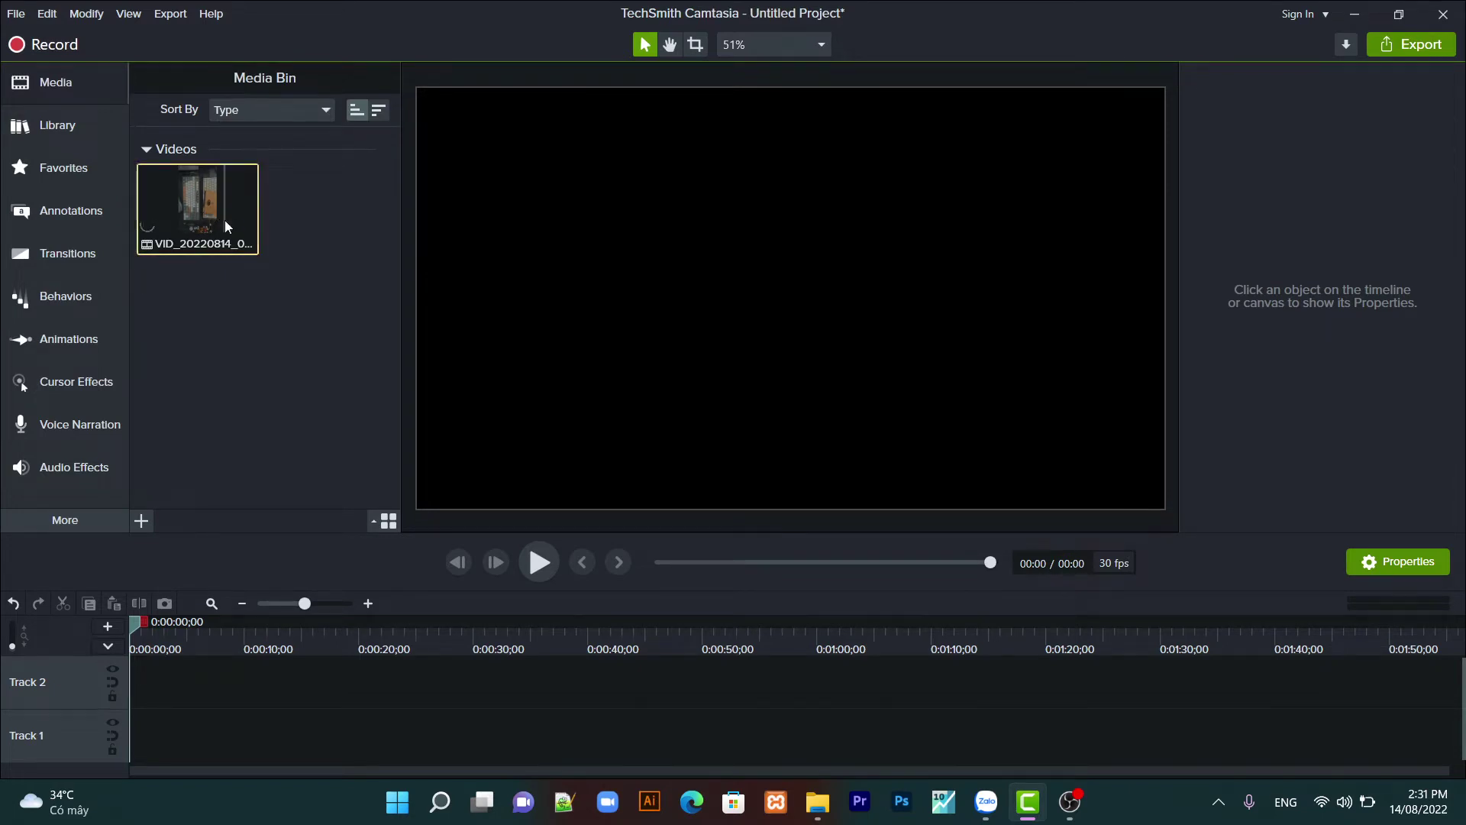
right_click(233, 226)
left_click(264, 236)
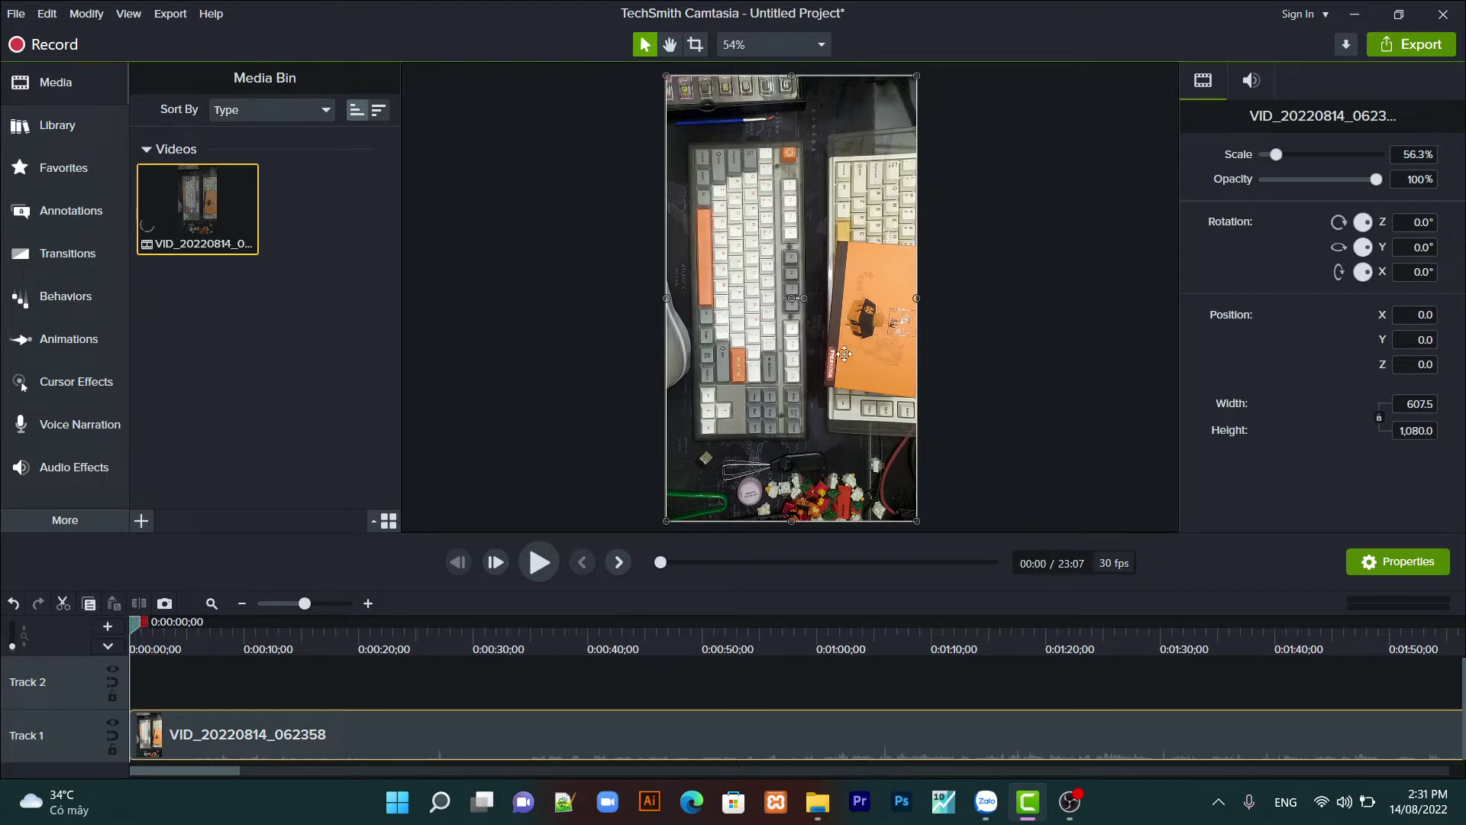
Rotate the clip 90° about Z and set the project canvas width to 1920, keeping the height at 1080
left_click_drag(804, 299, 792, 286)
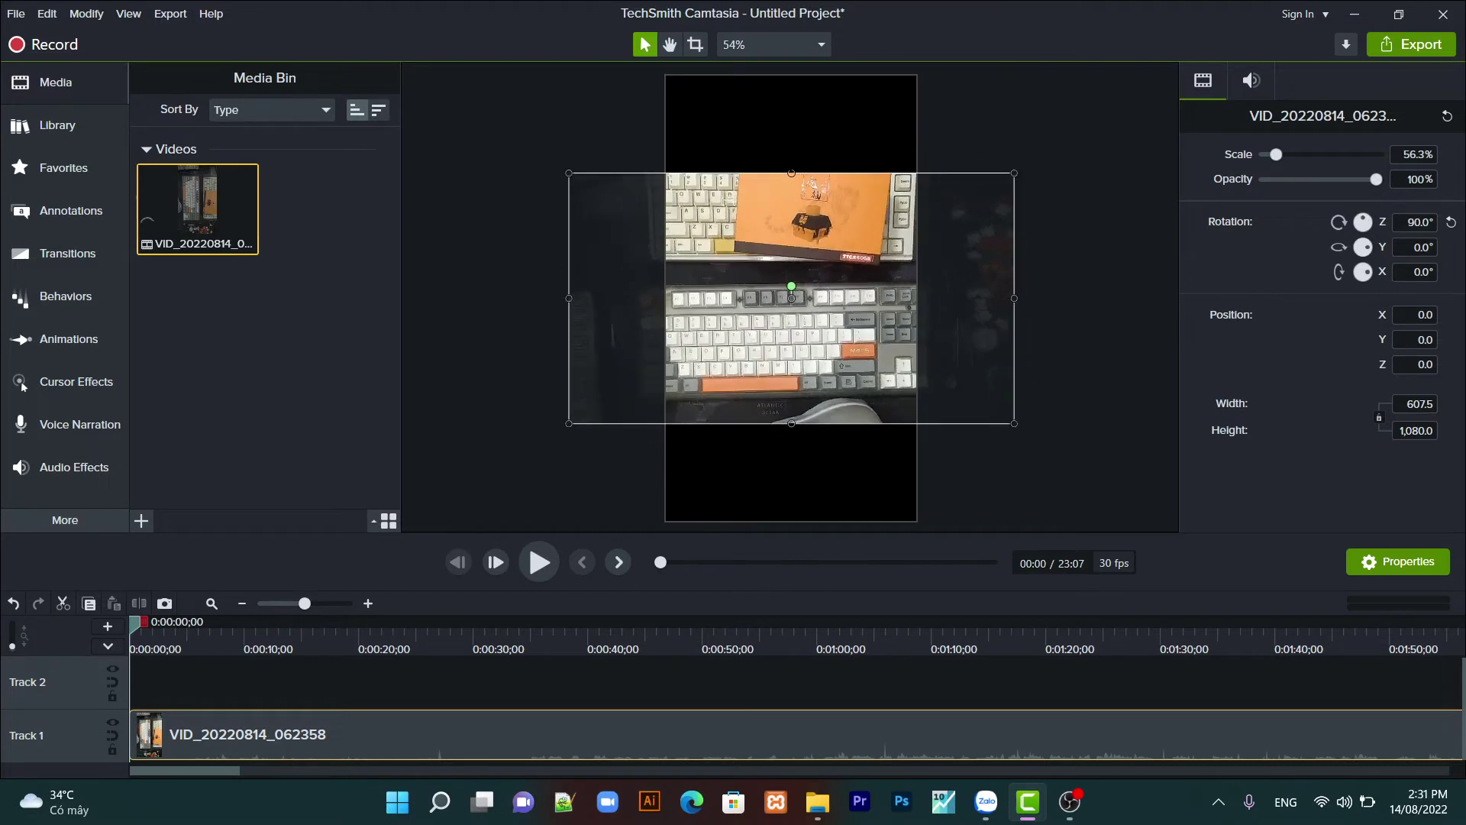
left_click(759, 43)
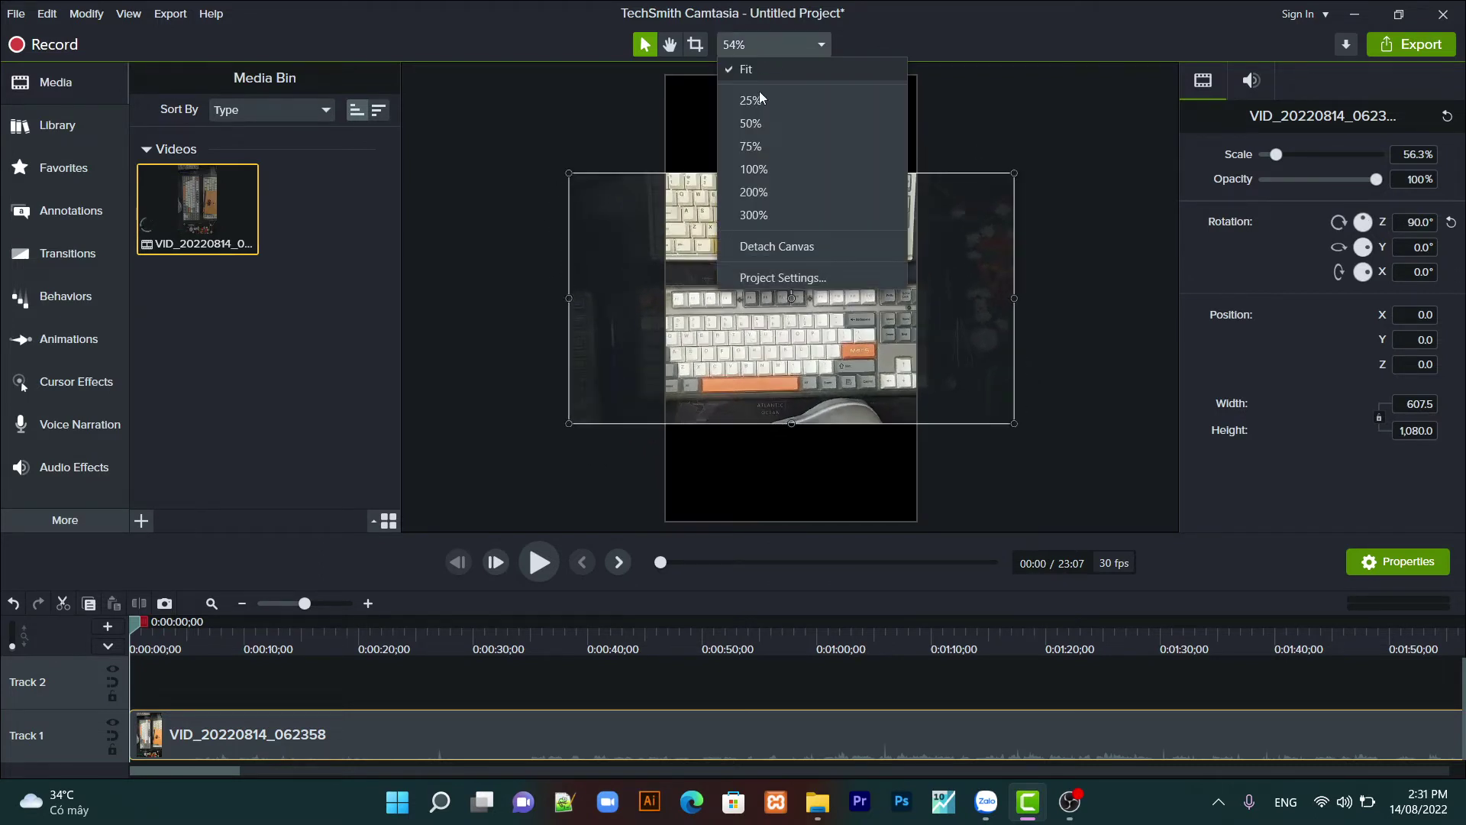
left_click(802, 280)
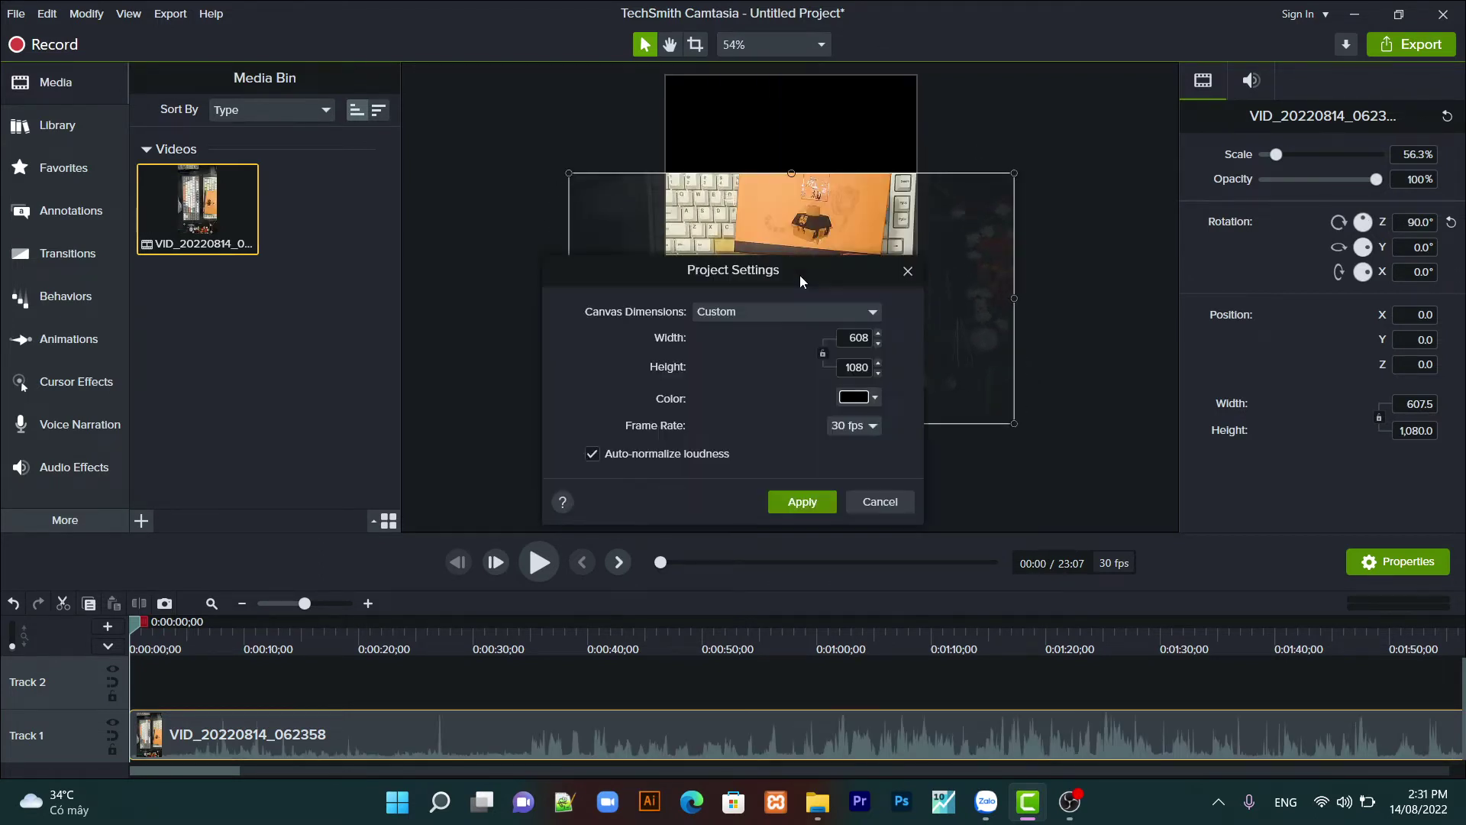
left_click(843, 338)
type("19")
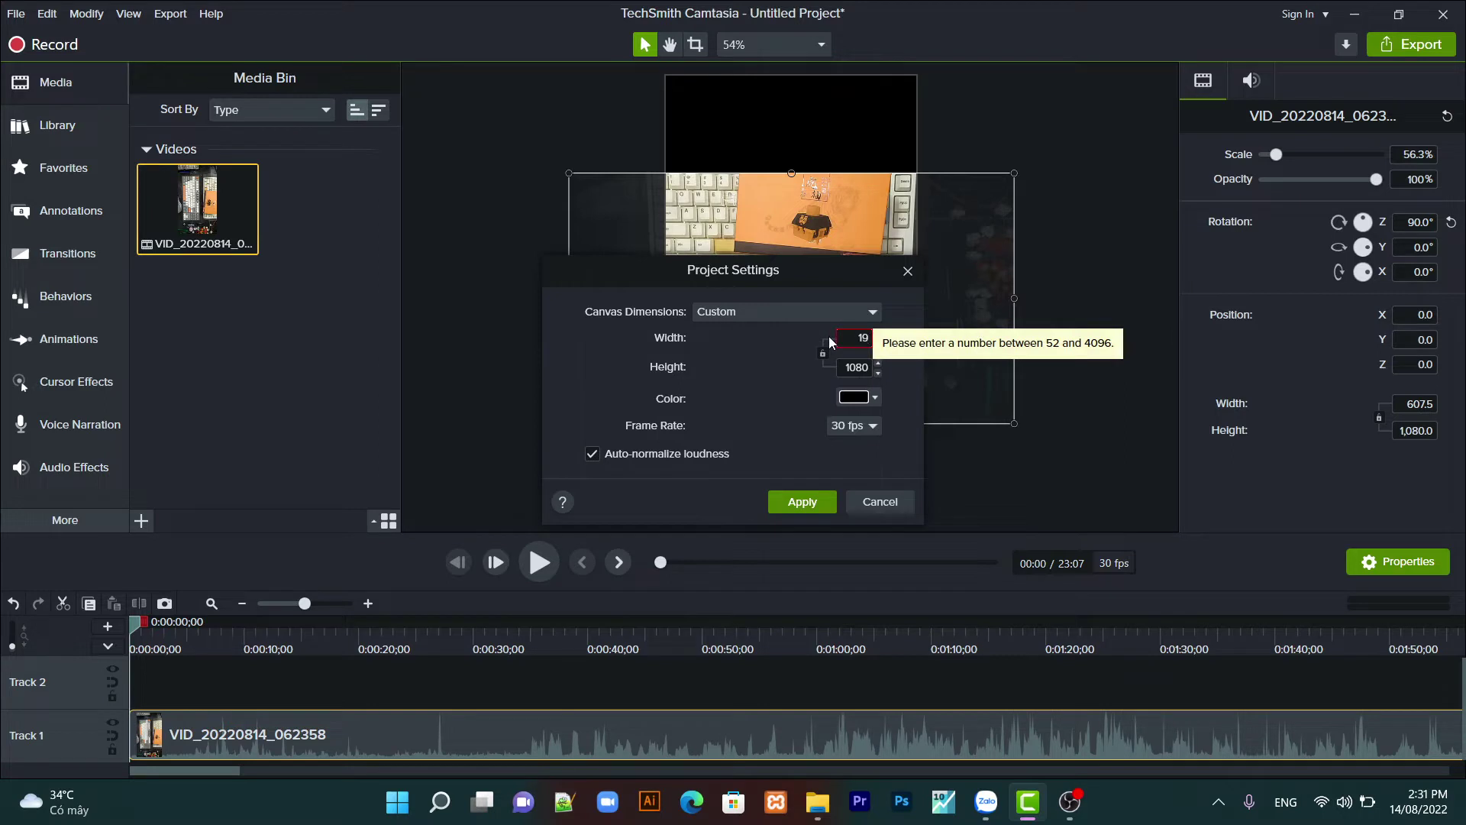
type("20")
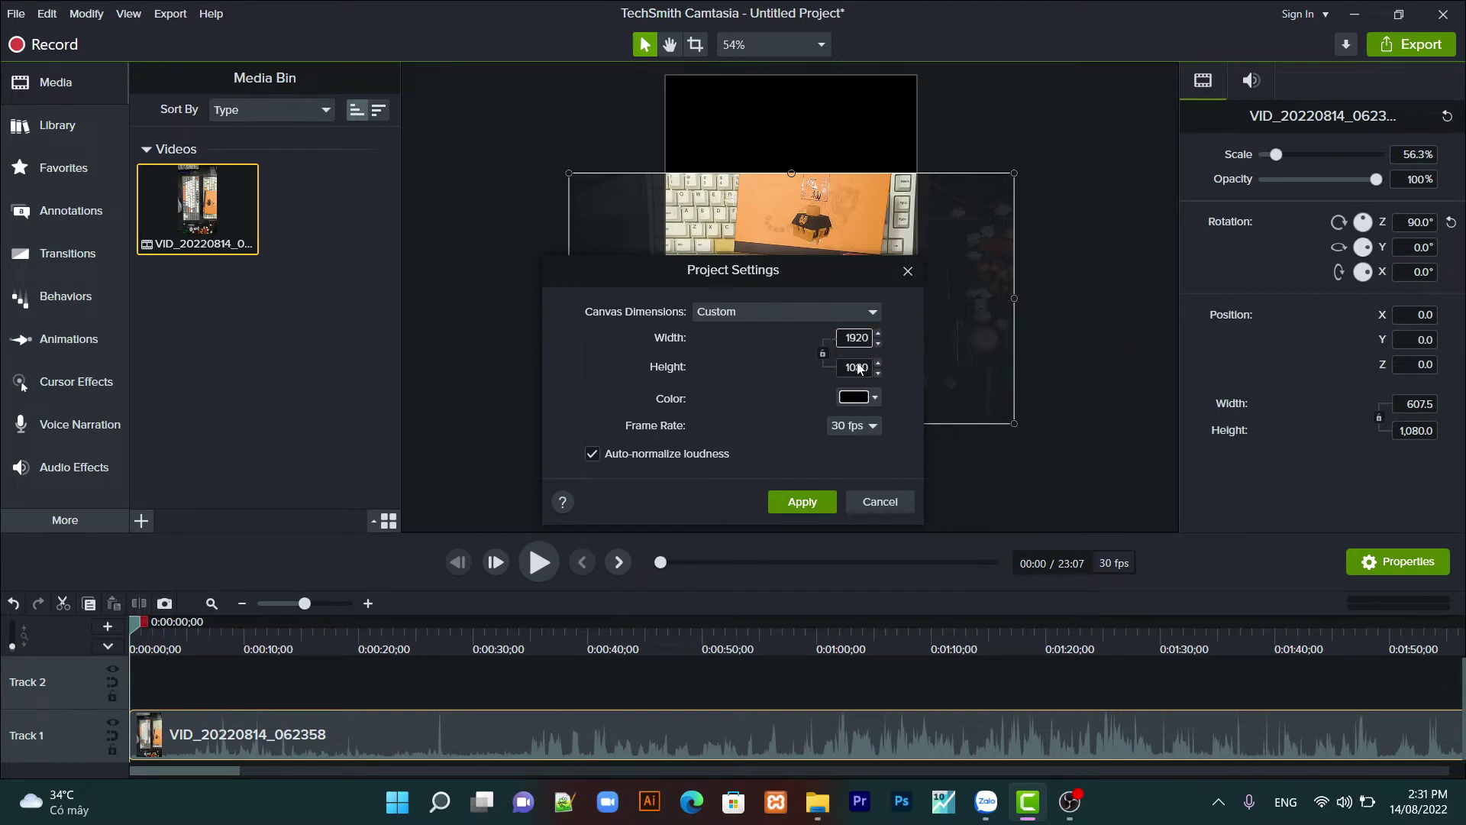
key("Tab")
left_click(802, 502)
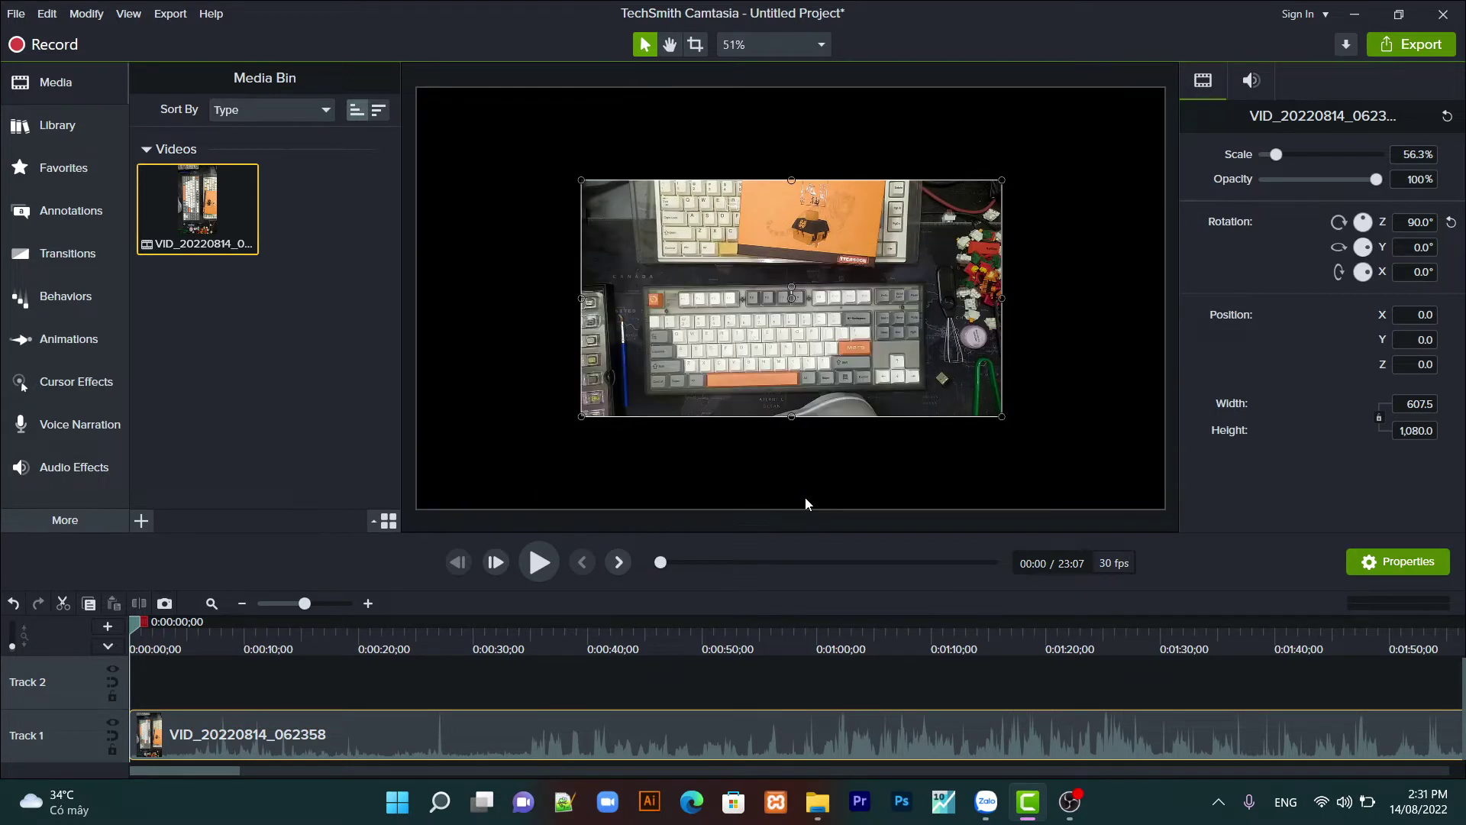
Enlarge the rotated clip to 100% scale so that it fills the canvas
left_click_drag(999, 184, 1166, 88)
left_click_drag(613, 402, 448, 494)
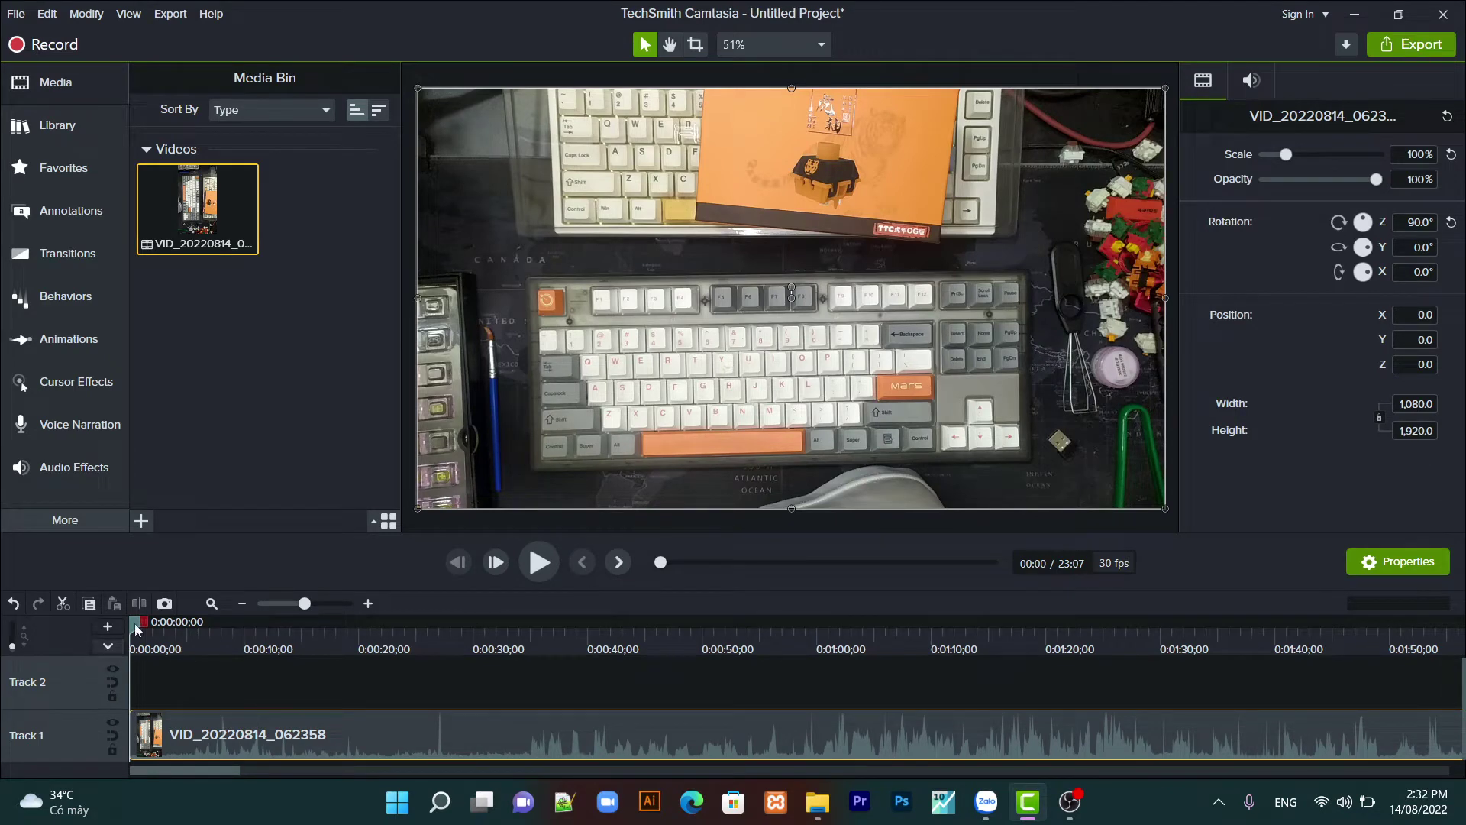
Split the clip on Track 1 at 0:01:04;00 and again at 0:08:50;00
left_click_drag(139, 626, 863, 623)
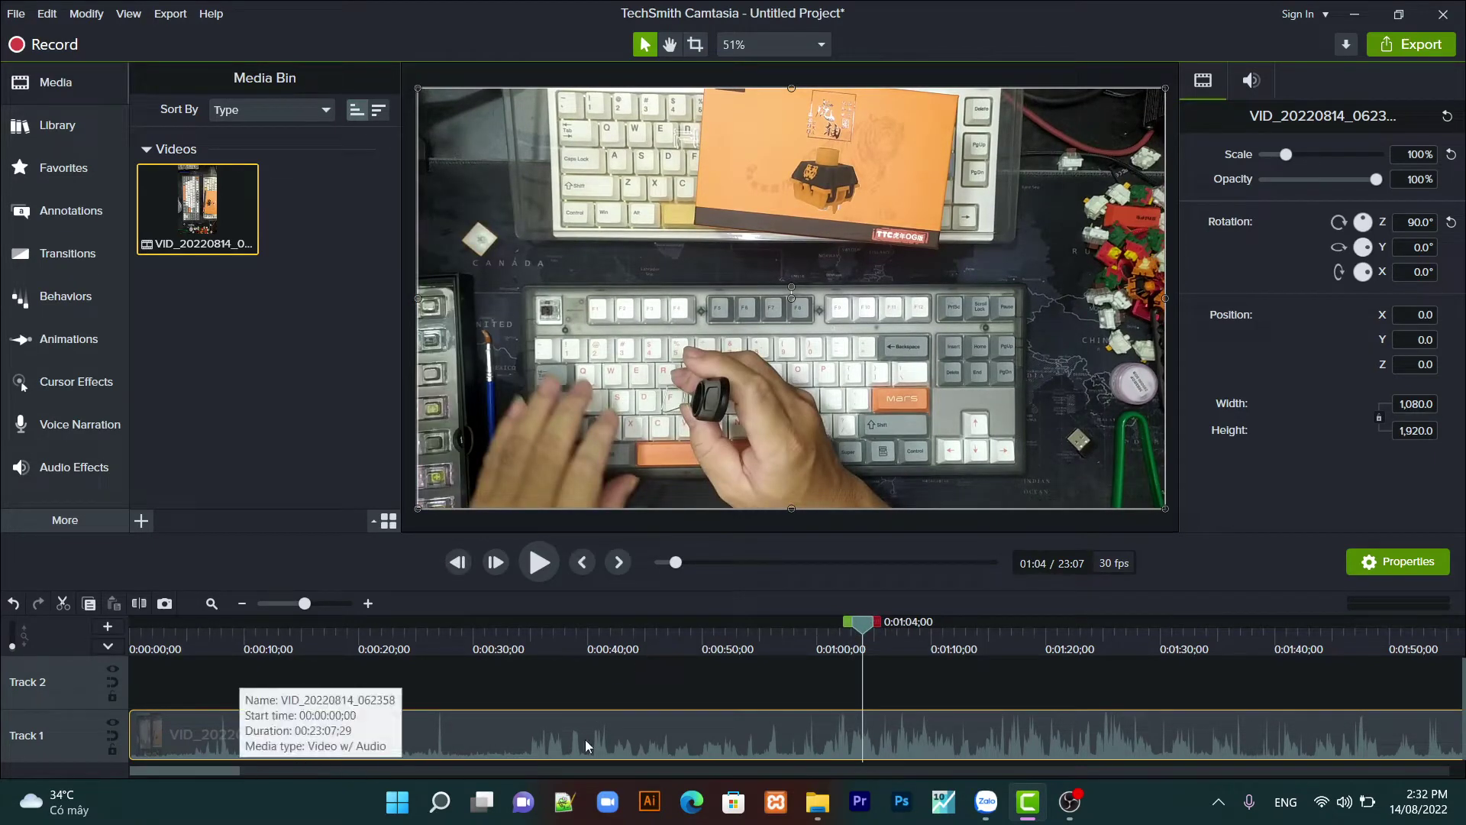
left_click(139, 603)
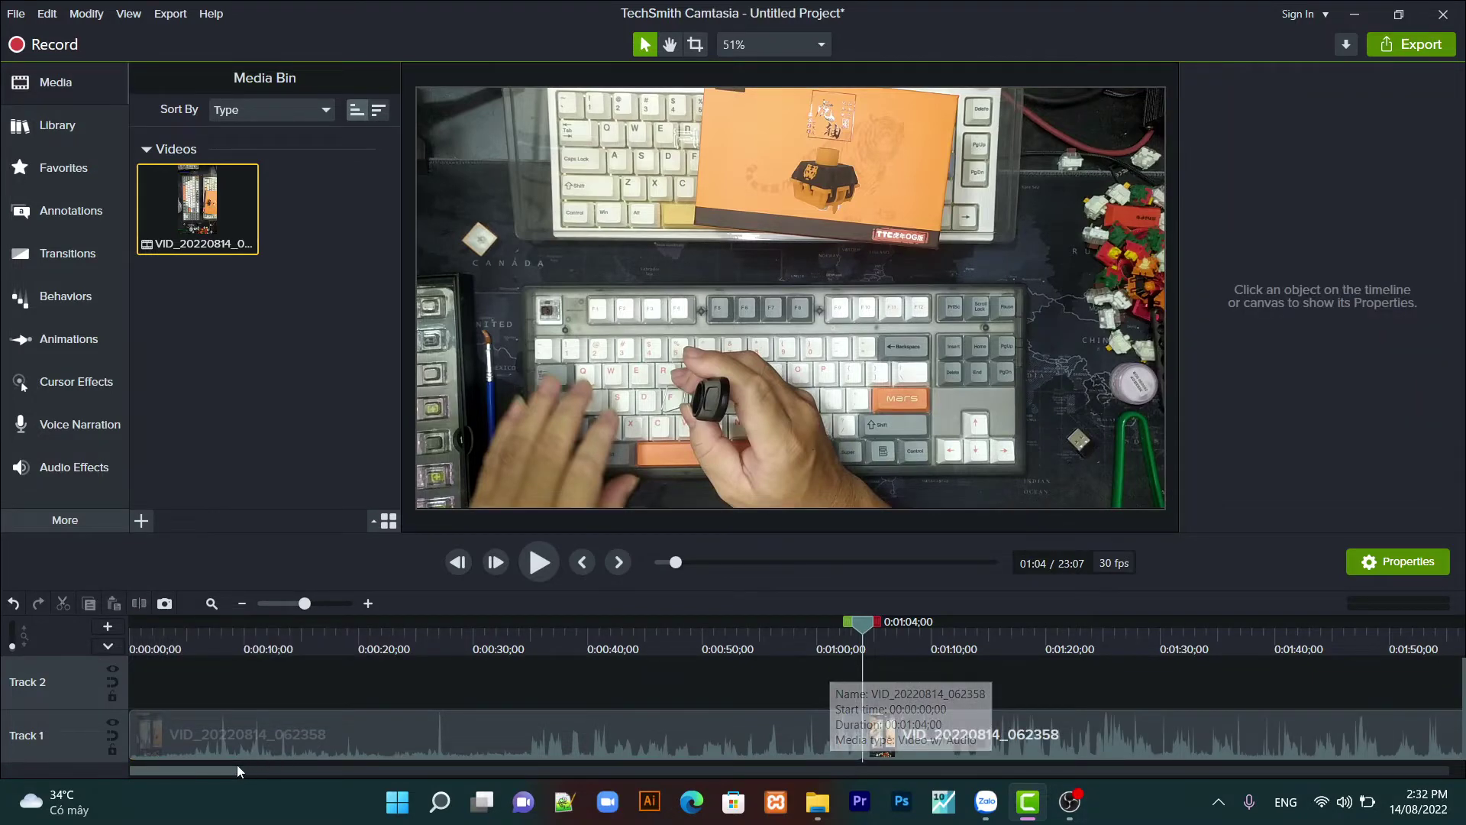
left_click_drag(223, 768, 254, 773)
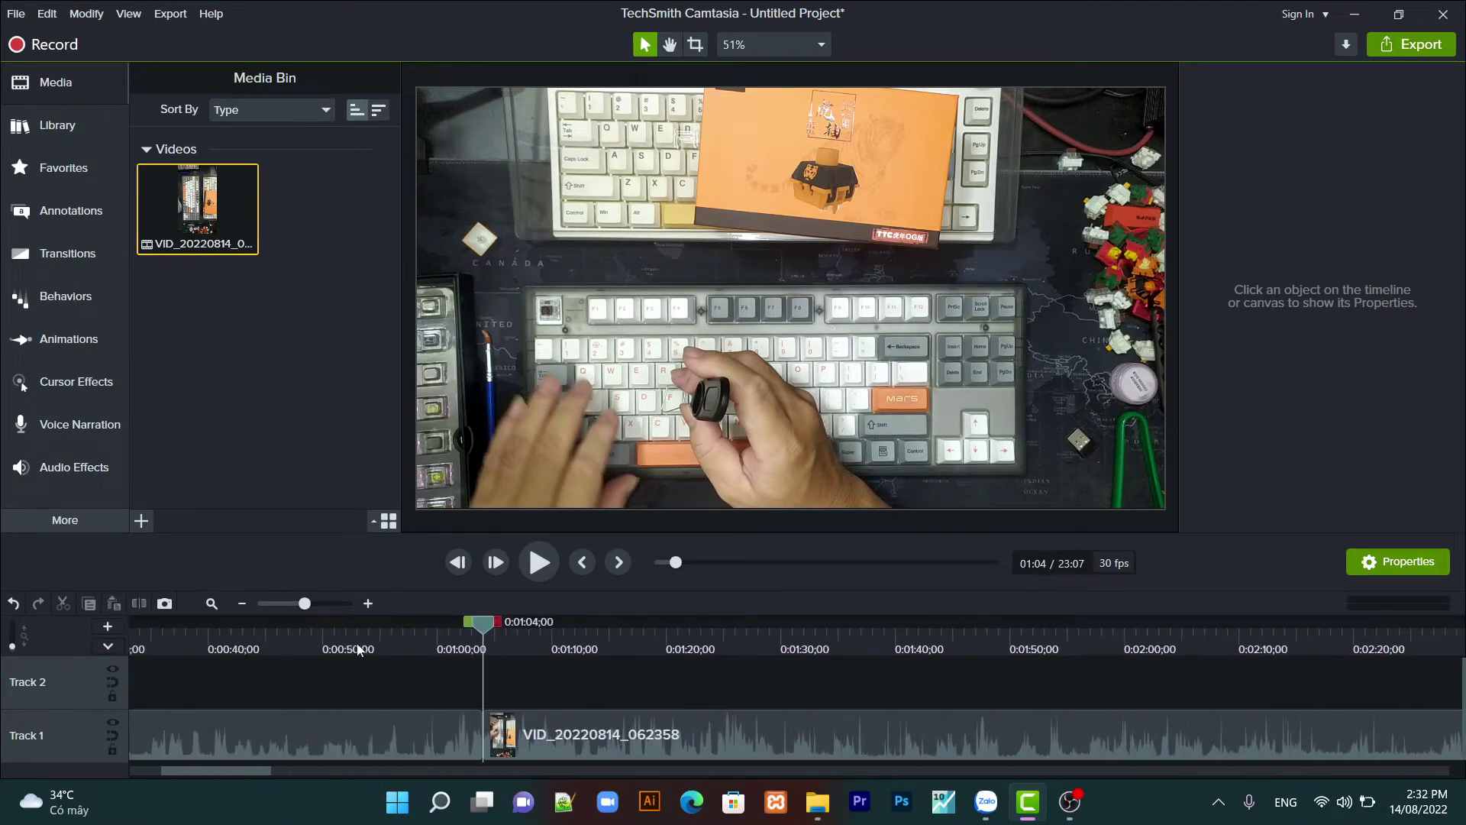
left_click_drag(303, 606, 296, 606)
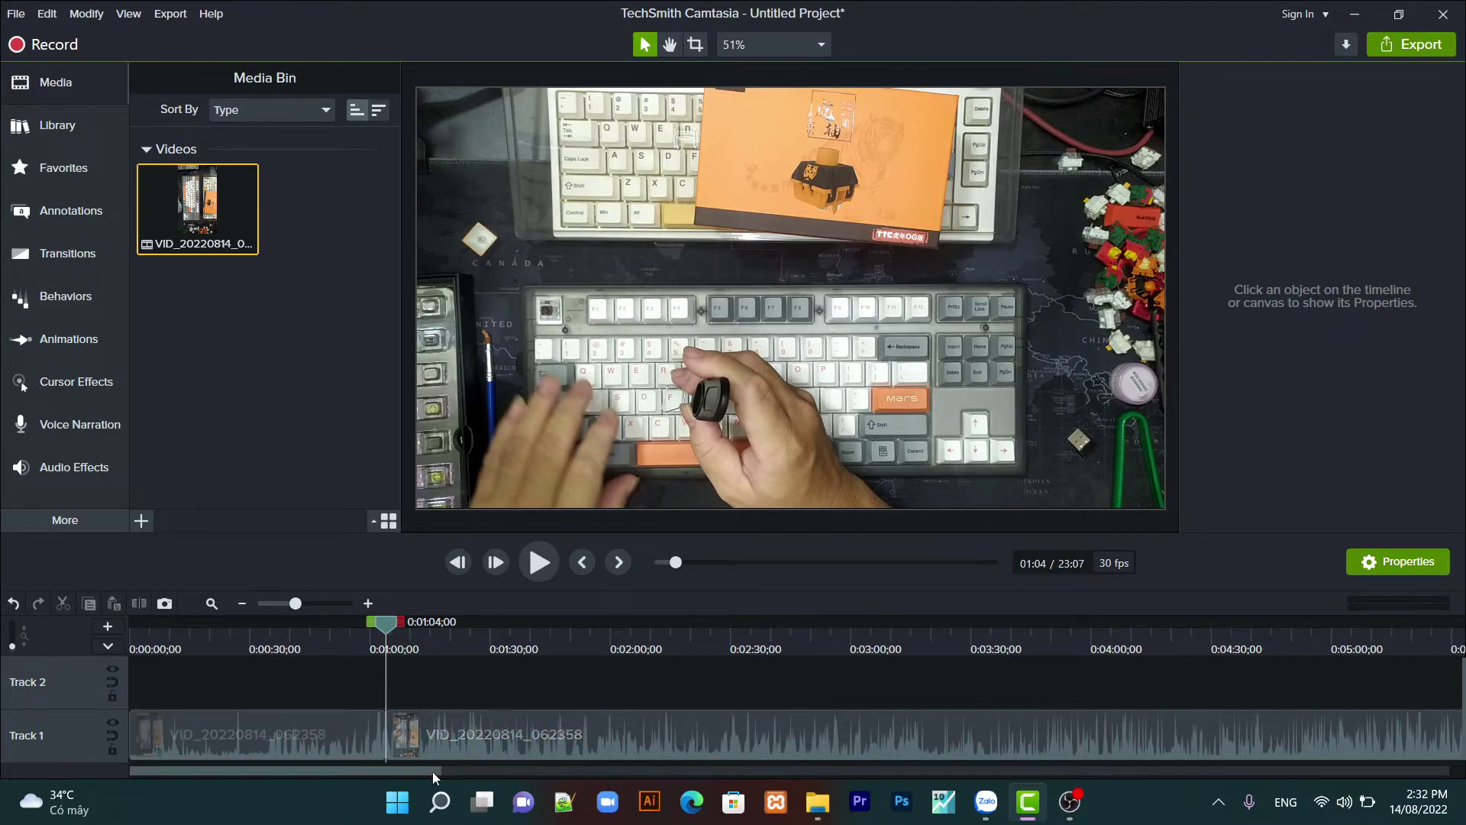
left_click_drag(380, 620, 1393, 622)
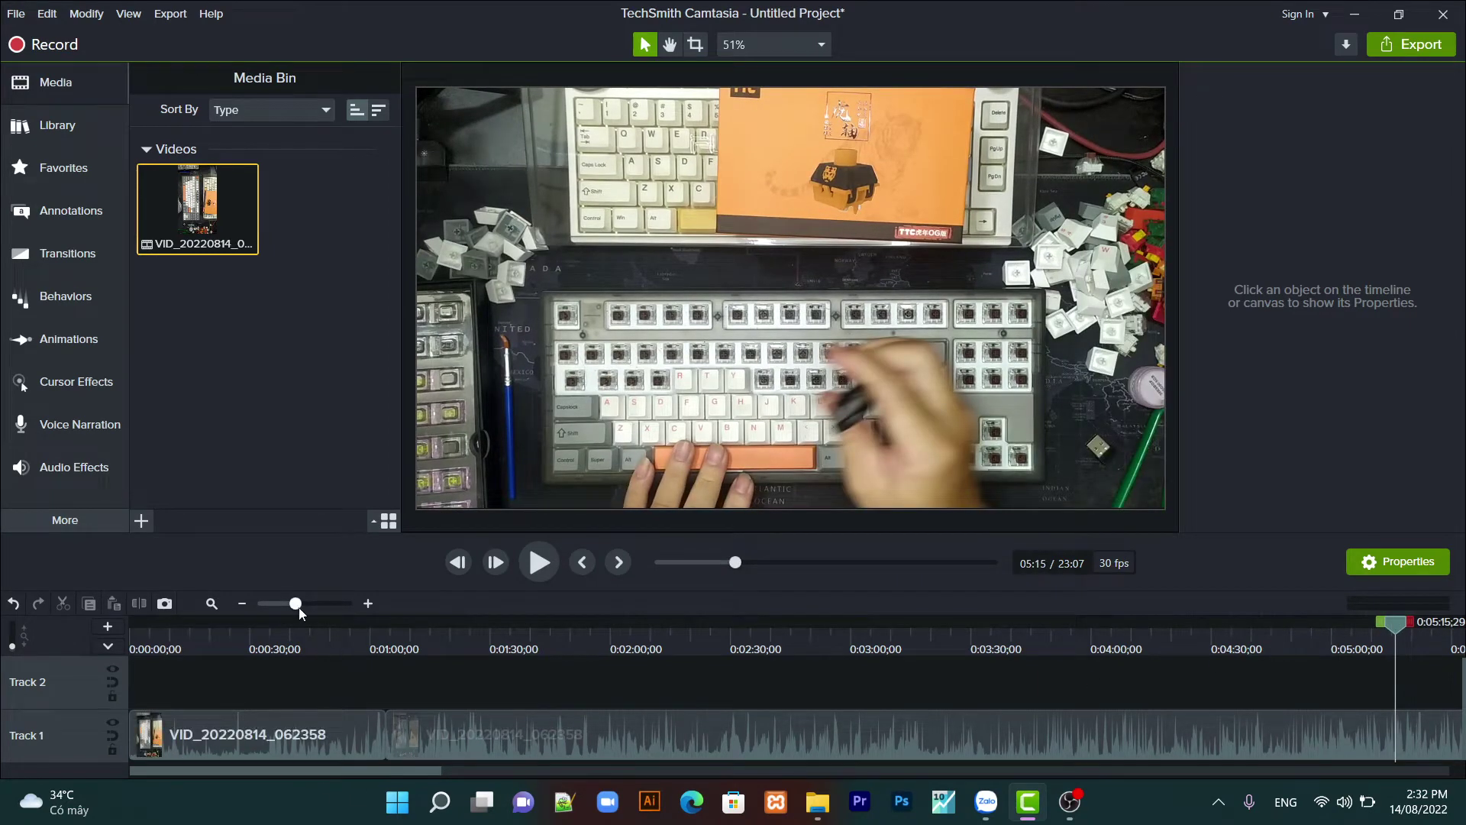
left_click_drag(291, 611, 283, 607)
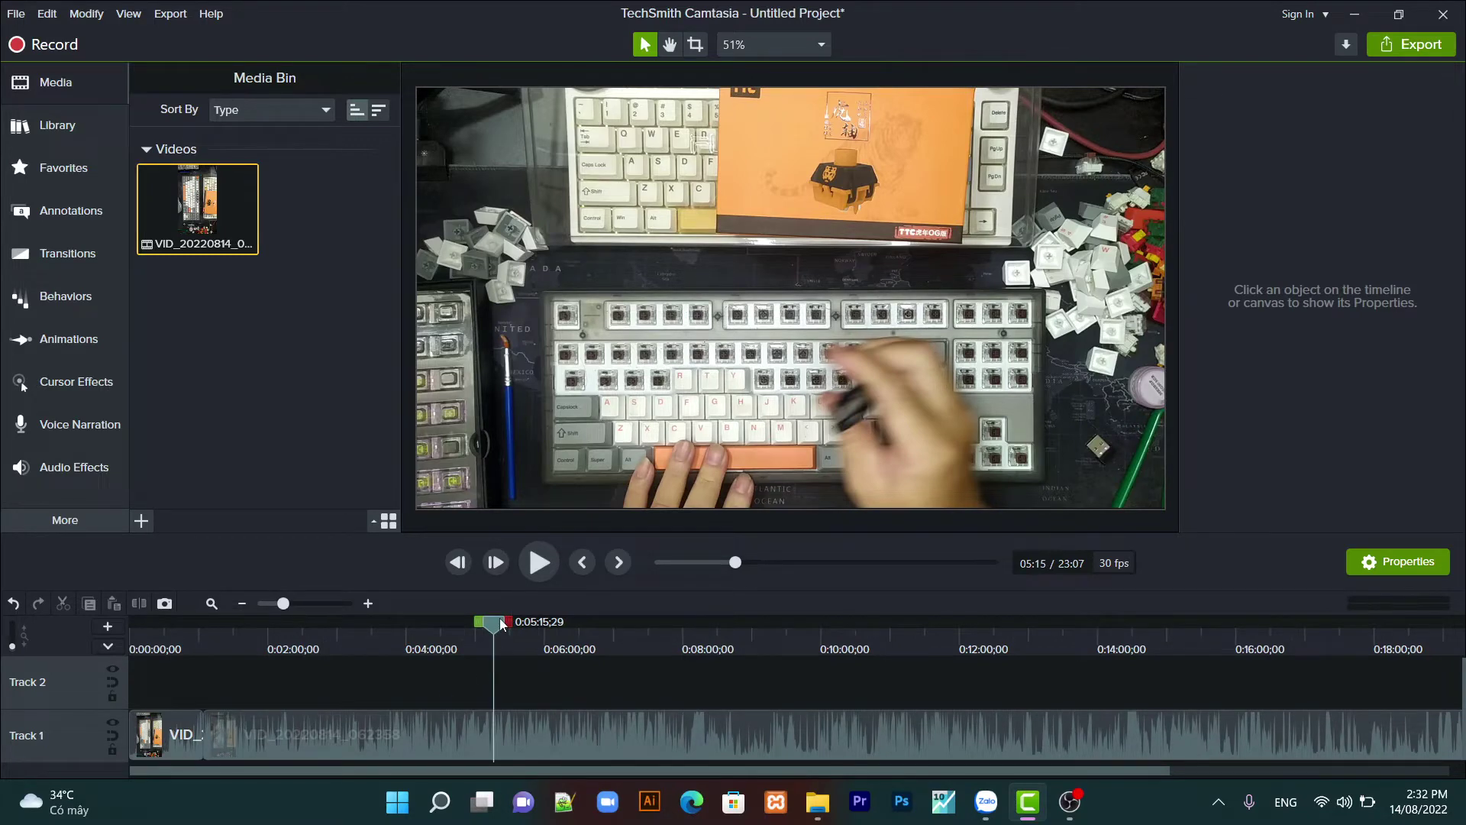
left_click_drag(501, 623, 588, 637)
left_click(743, 644)
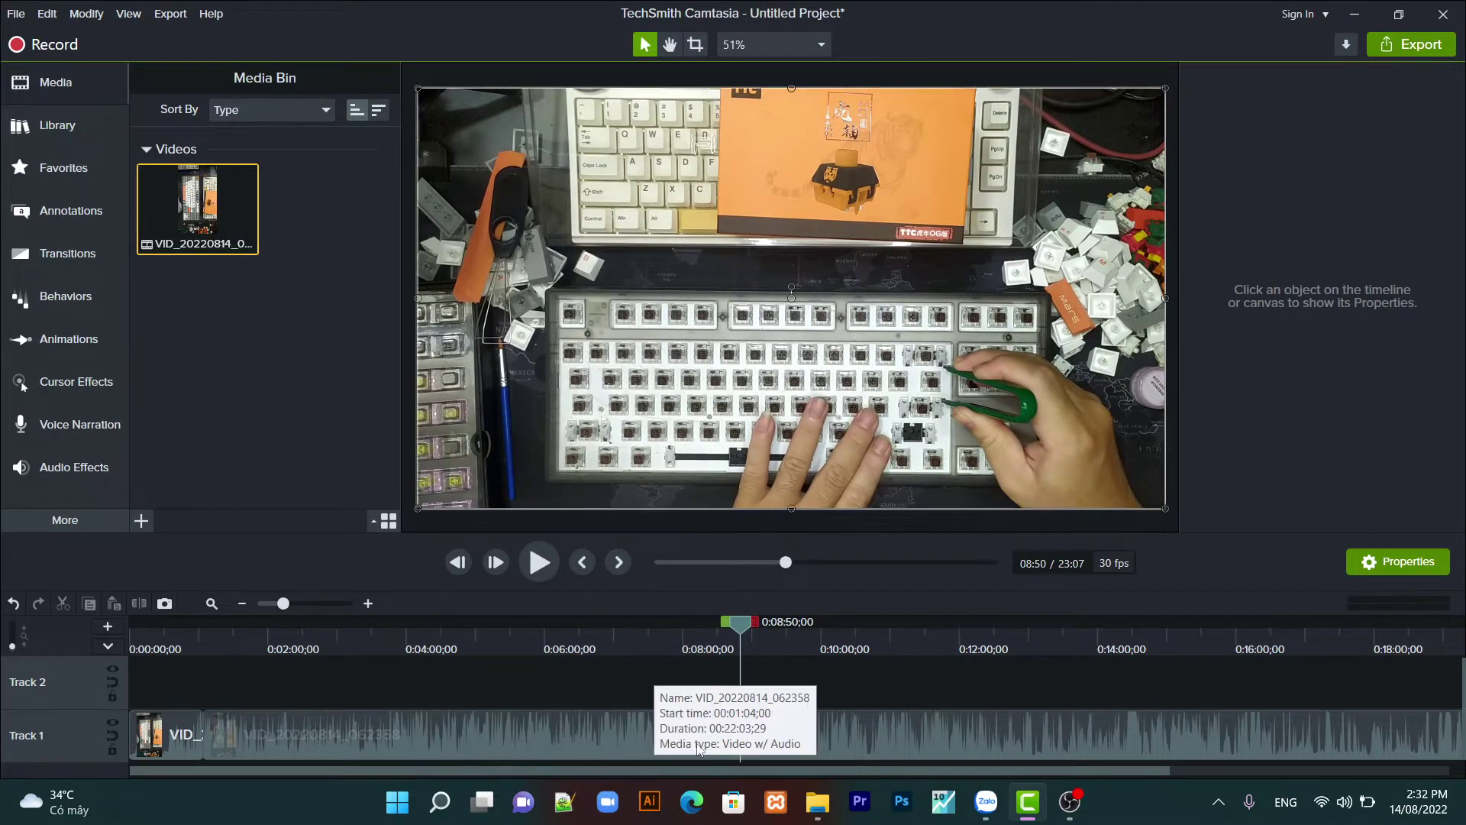
left_click(655, 756)
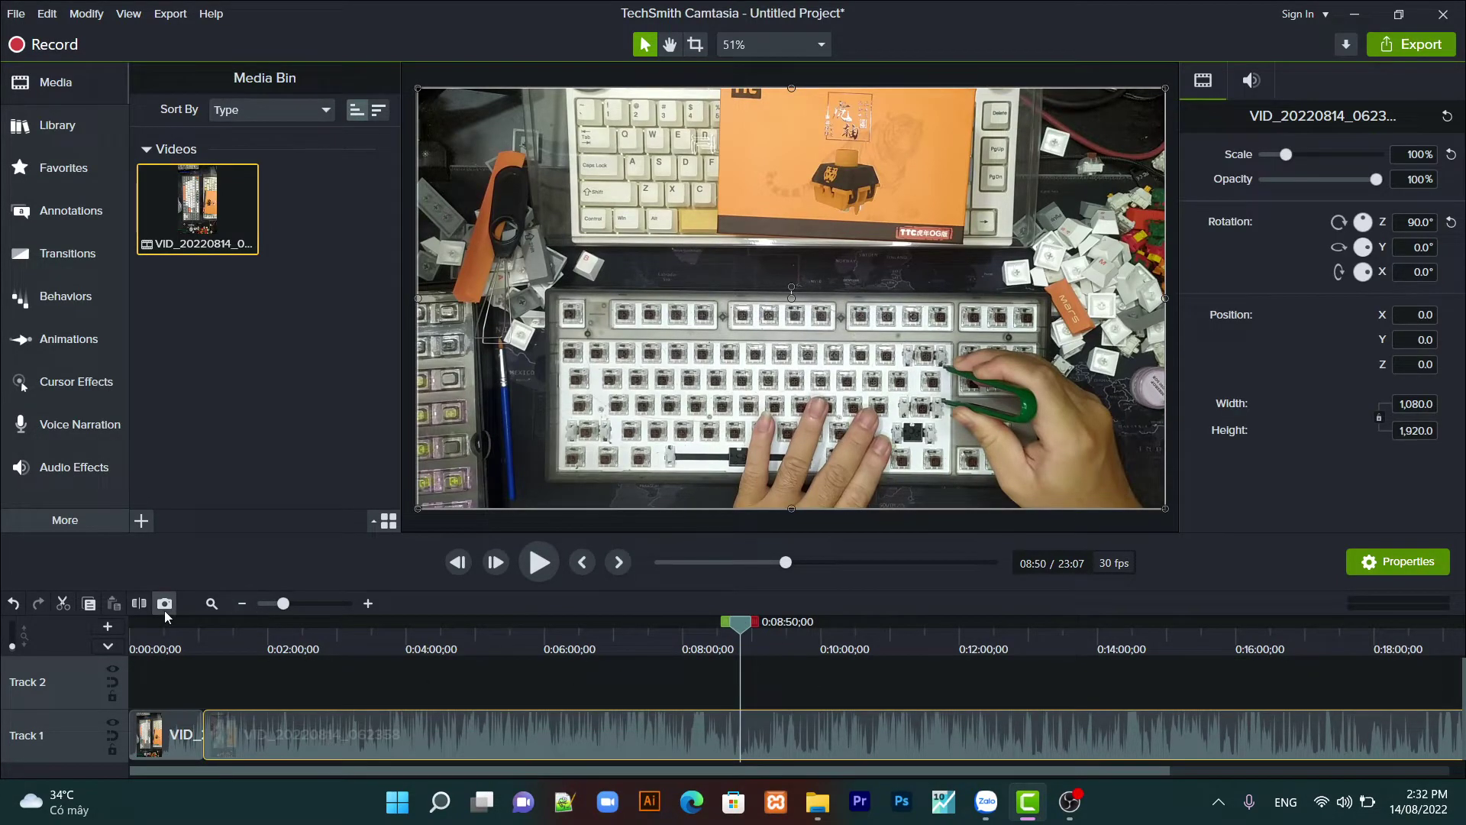
left_click(137, 604)
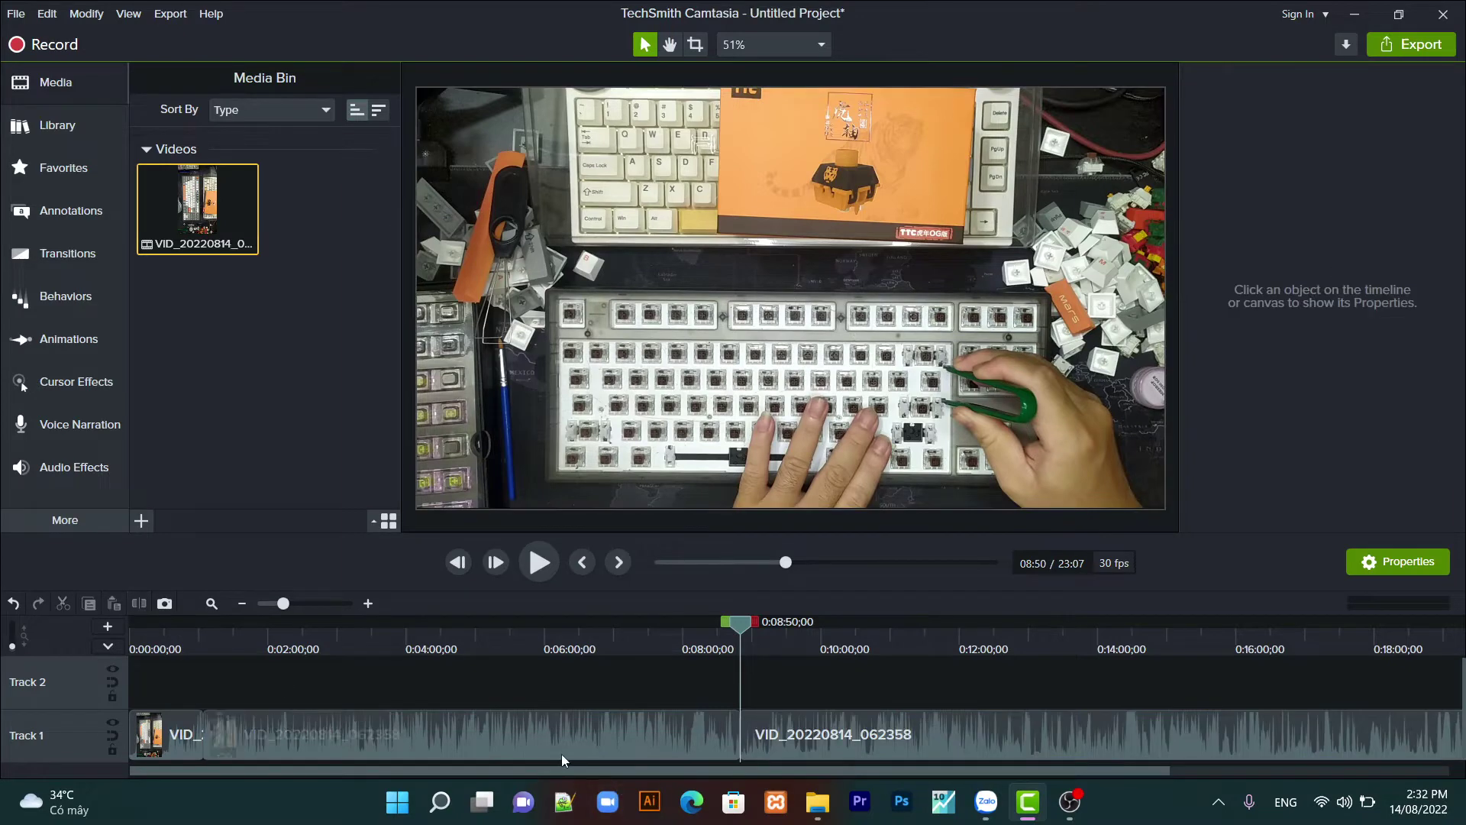
left_click_drag(560, 721, 557, 689)
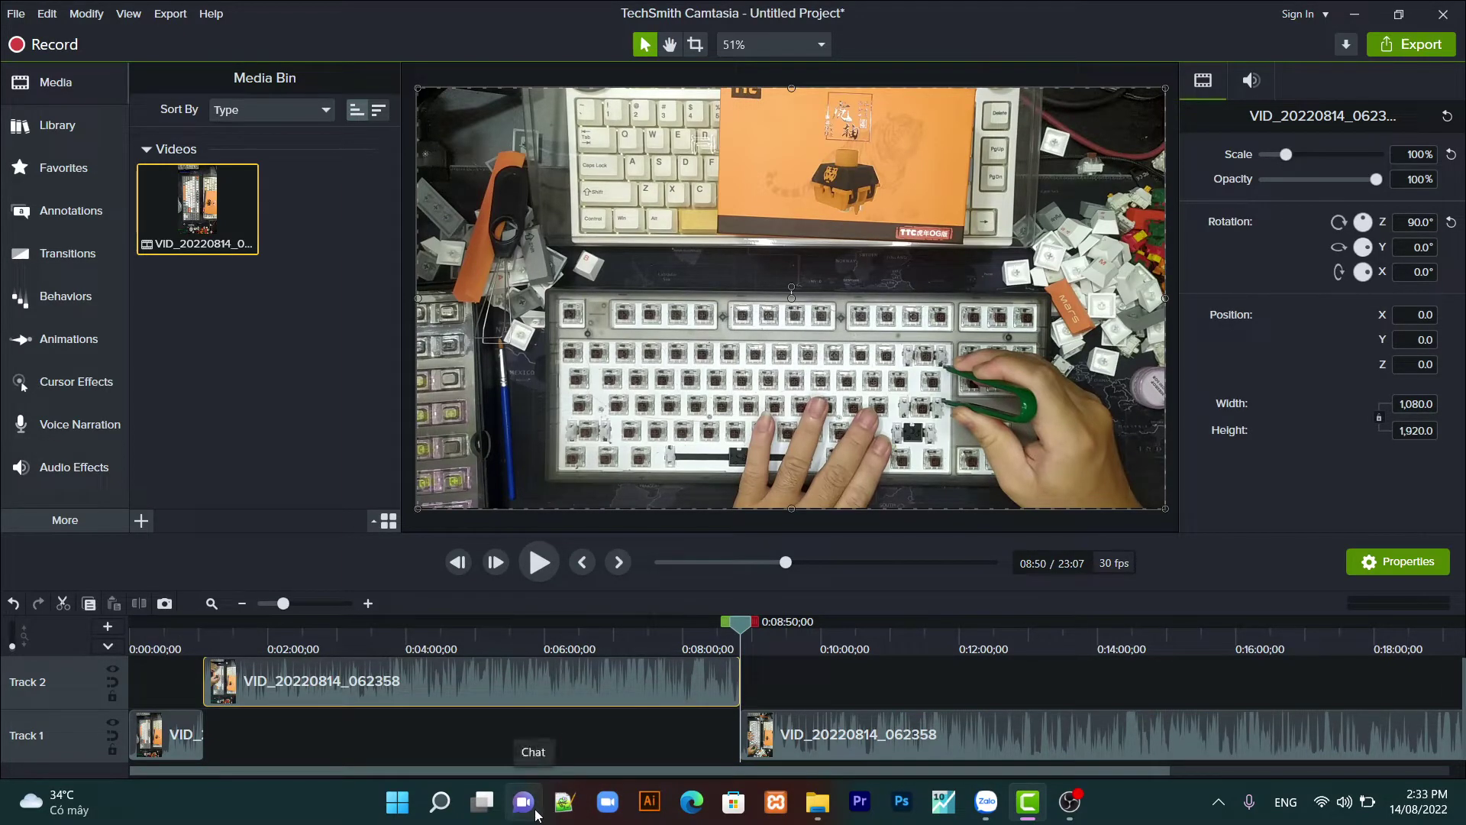
mouse_move(516, 689)
left_mouse_down()
mouse_move(518, 737)
mouse_move(517, 687)
left_mouse_up()
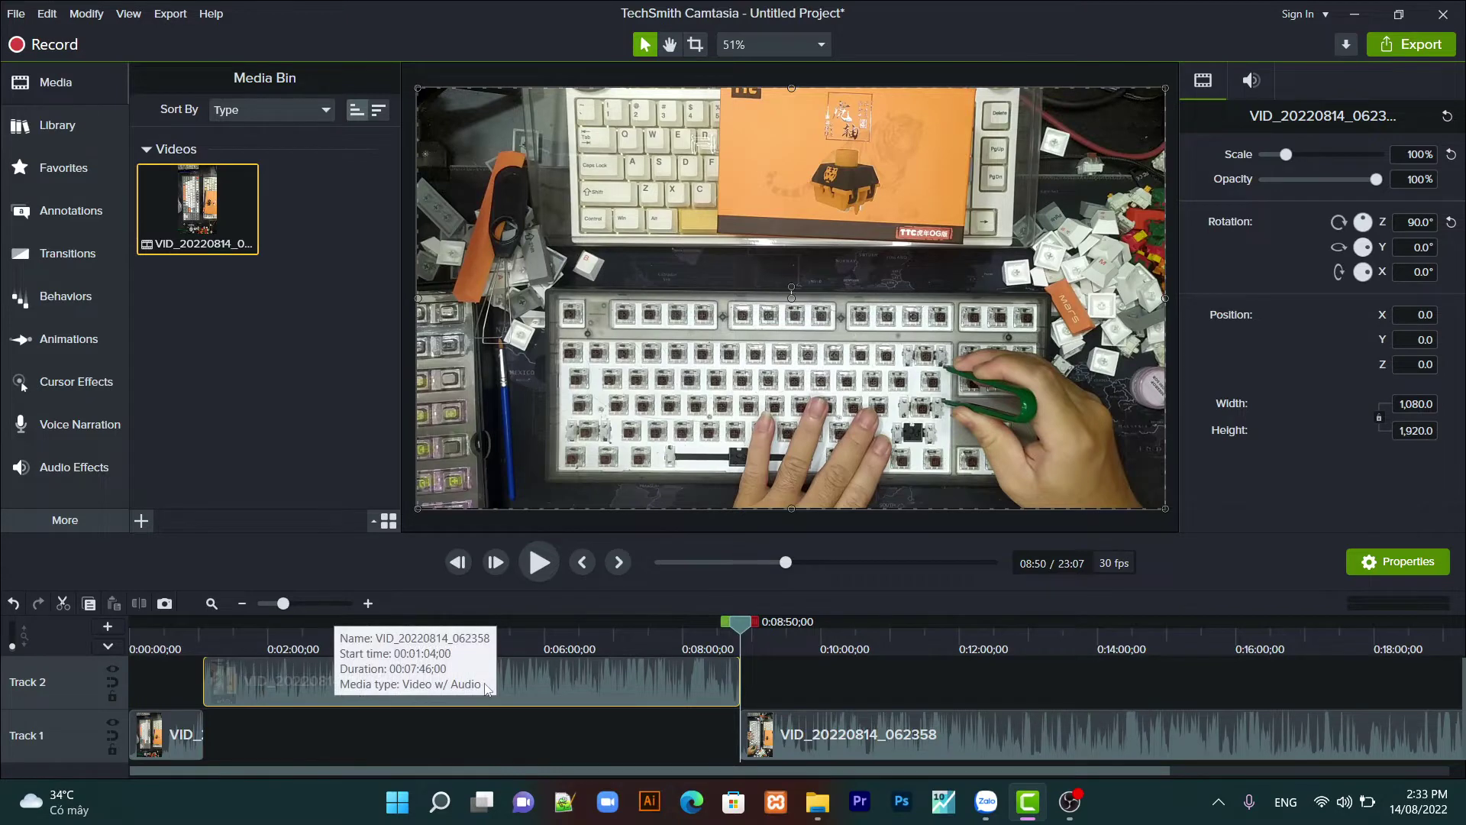
left_click_drag(534, 677, 470, 716)
Separate the audio from the middle clip's video and delete the separated audio
right_click(470, 717)
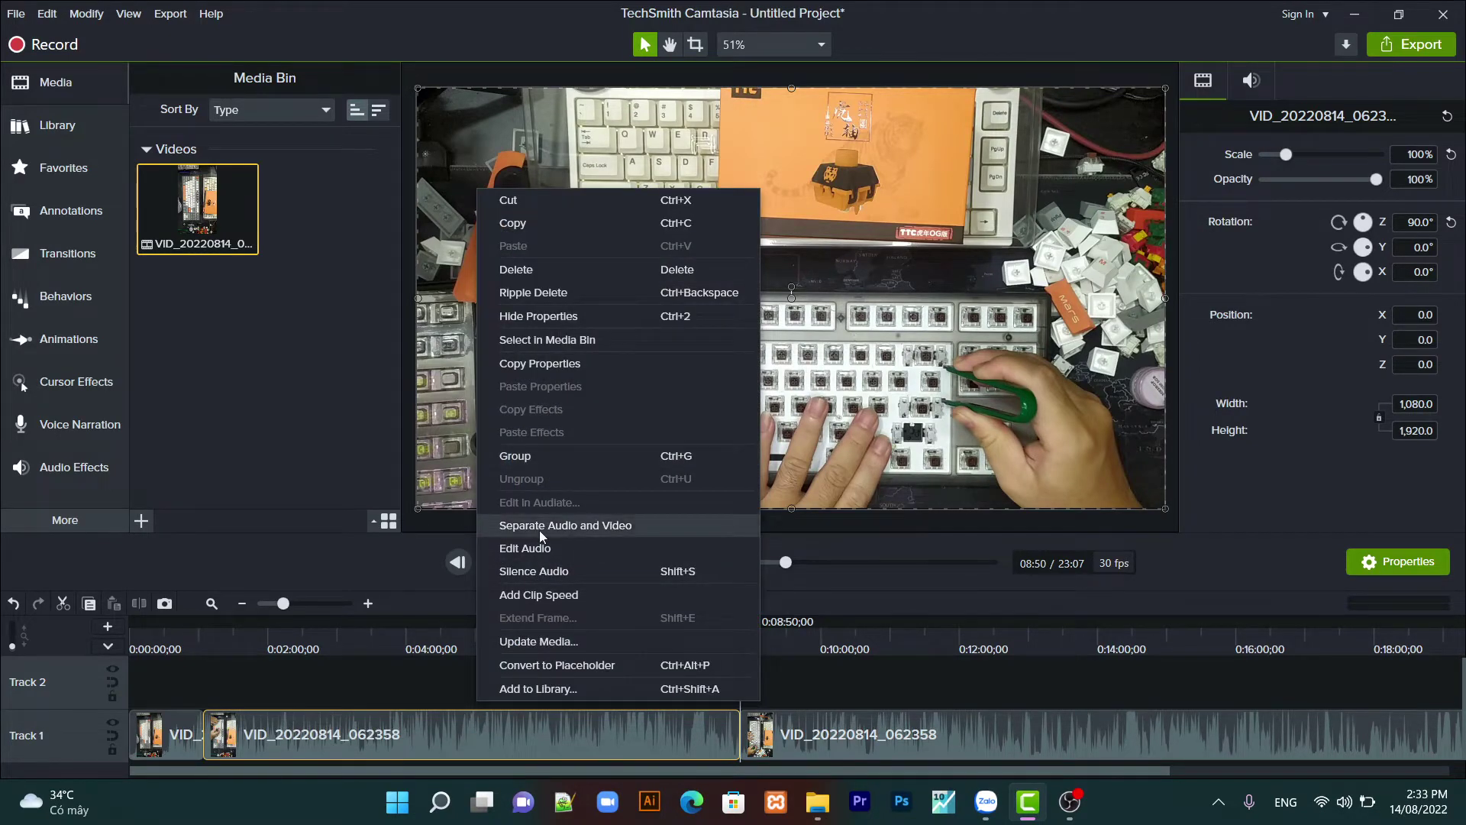
left_click(598, 524)
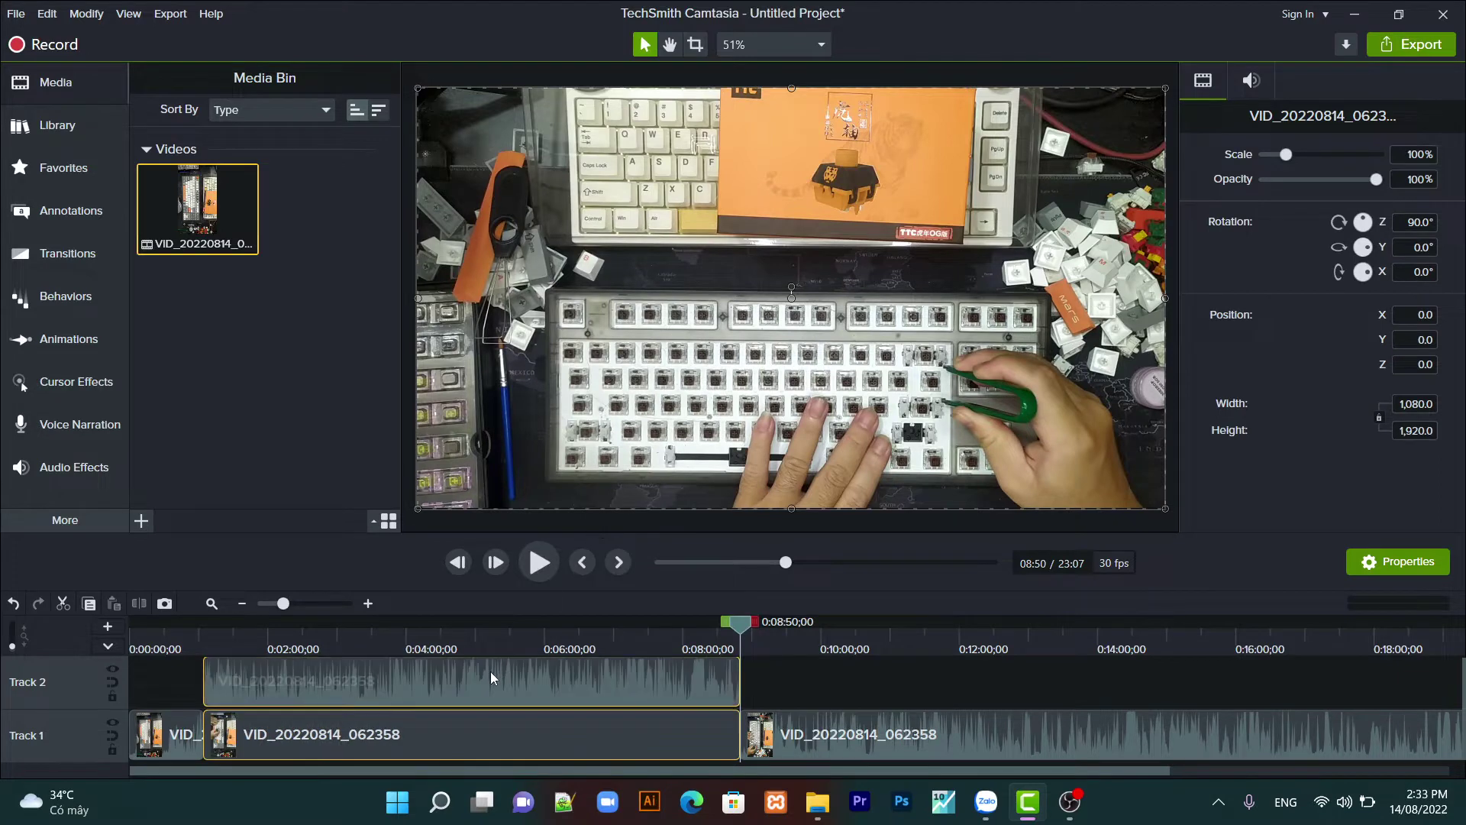
left_click(491, 672)
key("Delete")
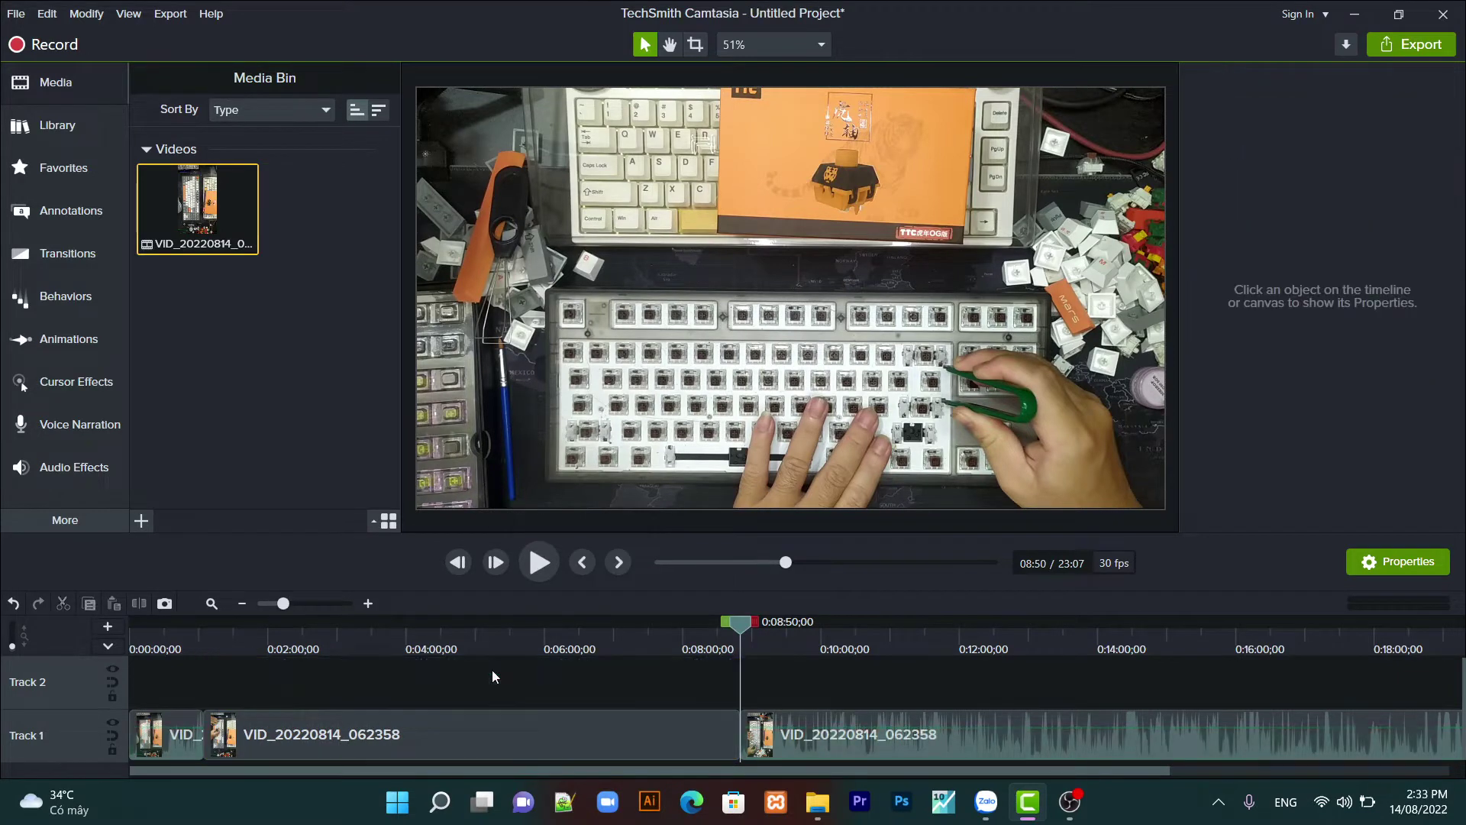
Apply the Clip Speed effect to the middle clip and shorten its duration to speed it up to about 8.76x
left_click(464, 732)
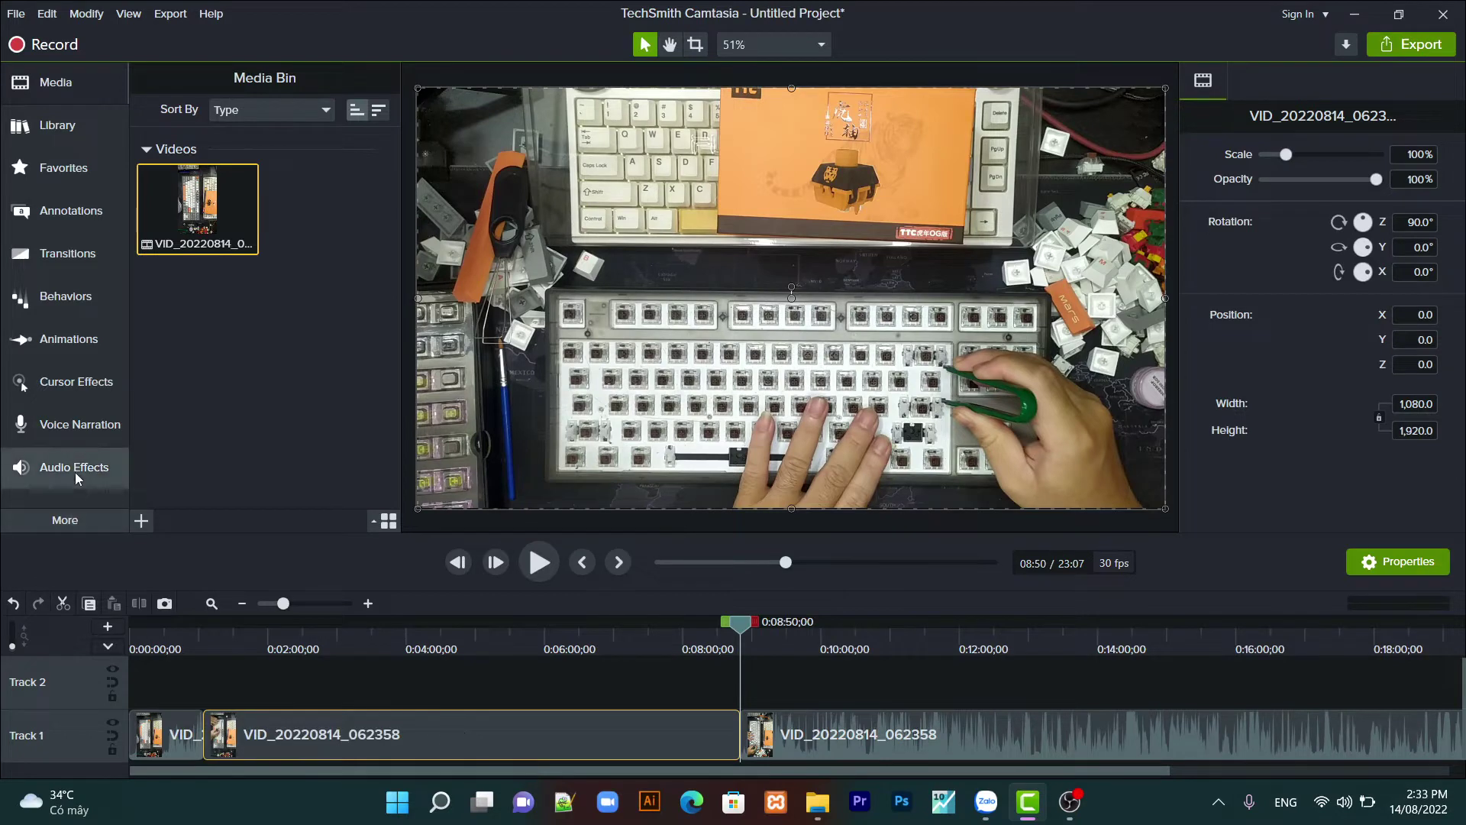
left_click(70, 521)
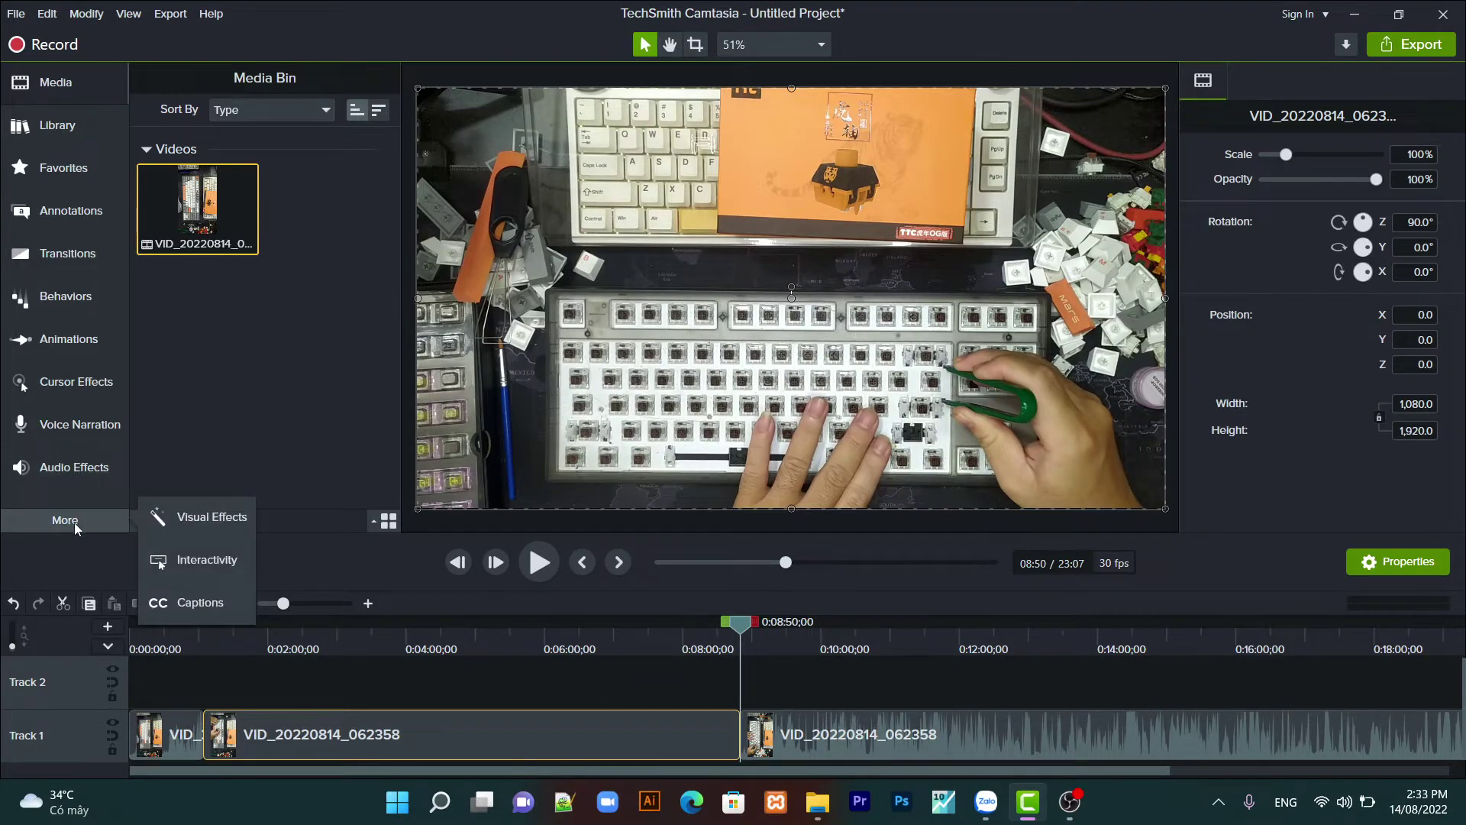
left_click(219, 521)
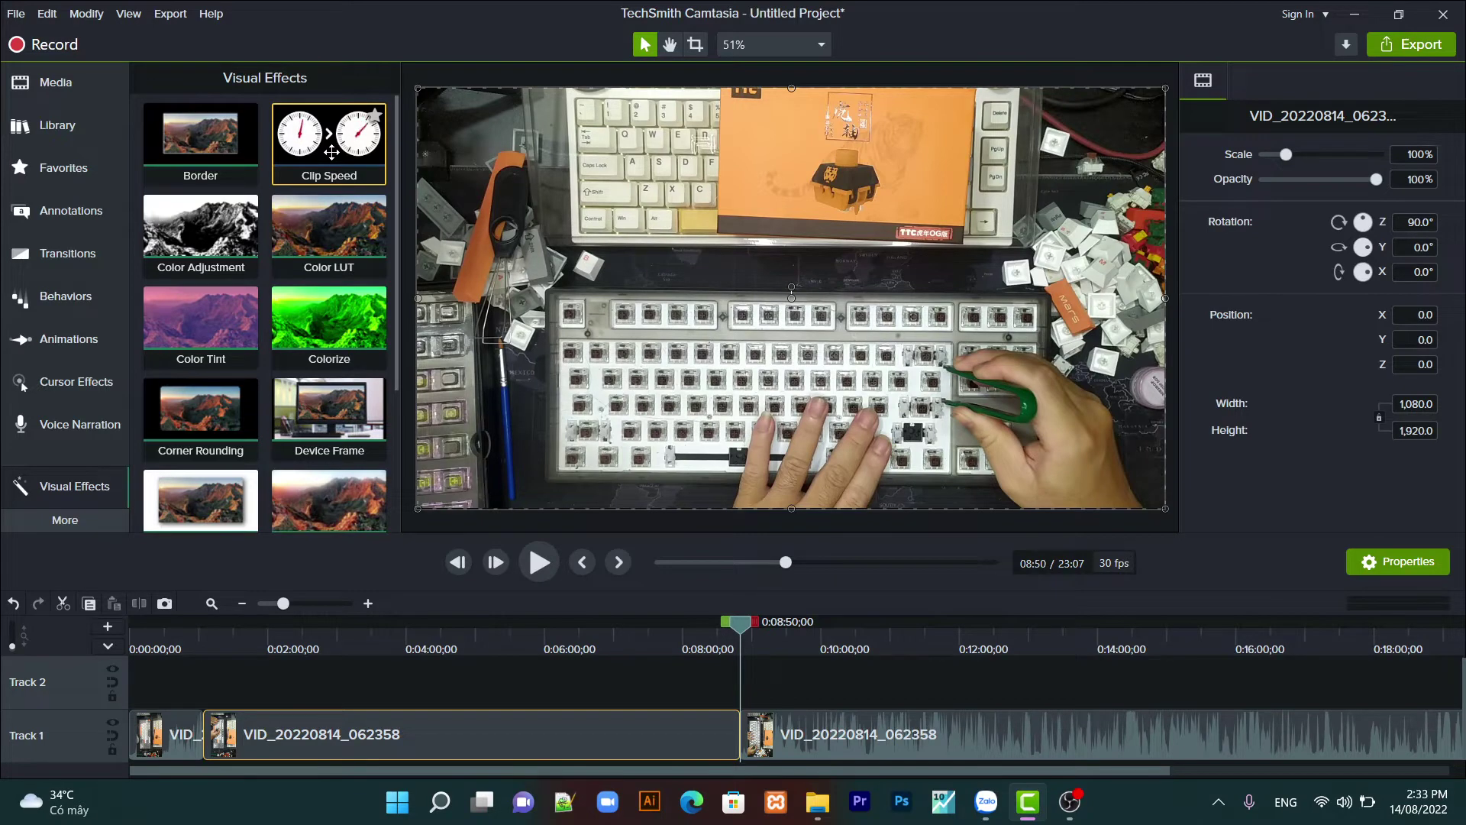
left_click_drag(335, 144, 359, 735)
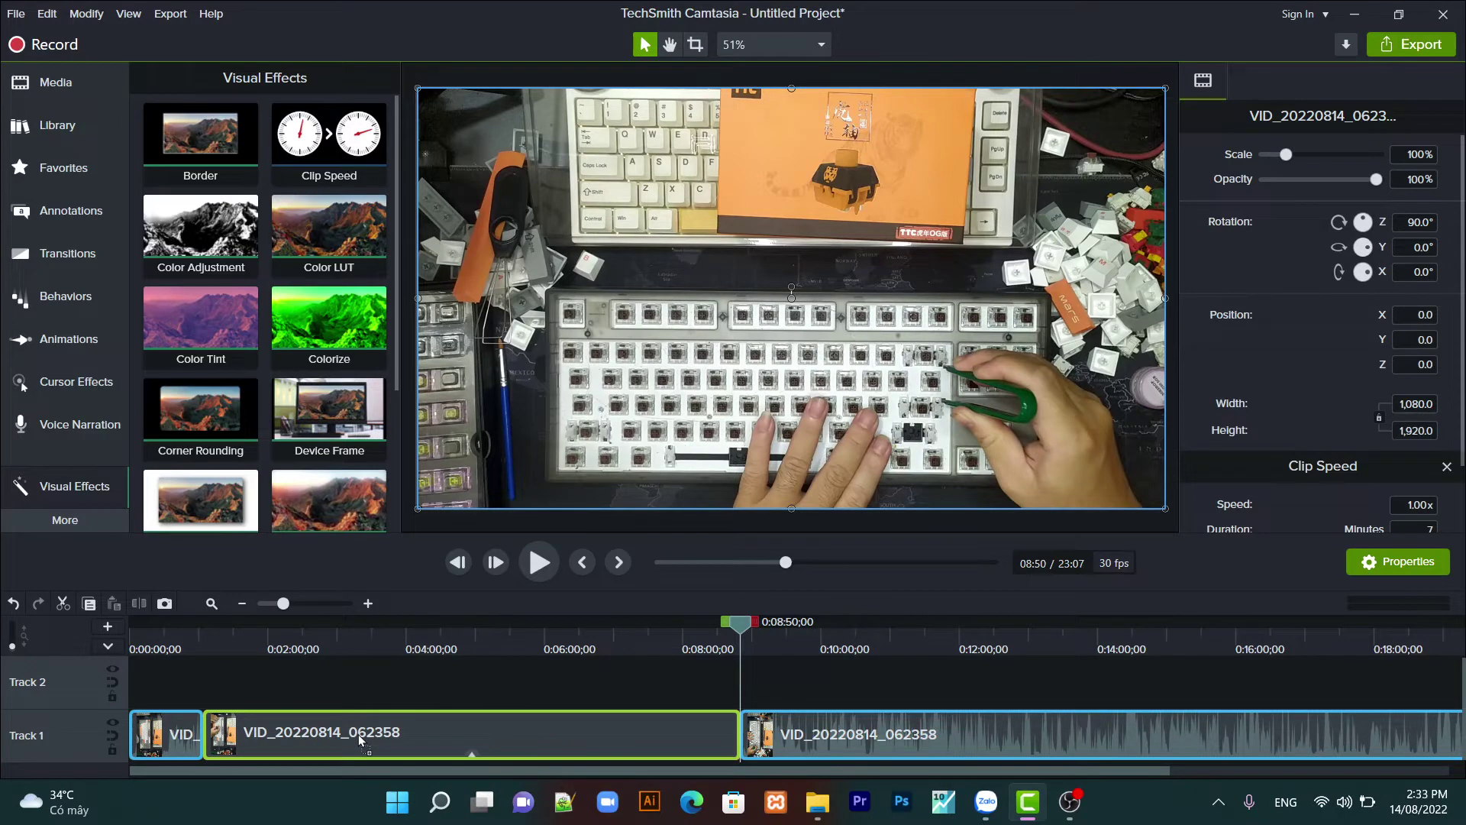
left_click_drag(359, 734, 359, 735)
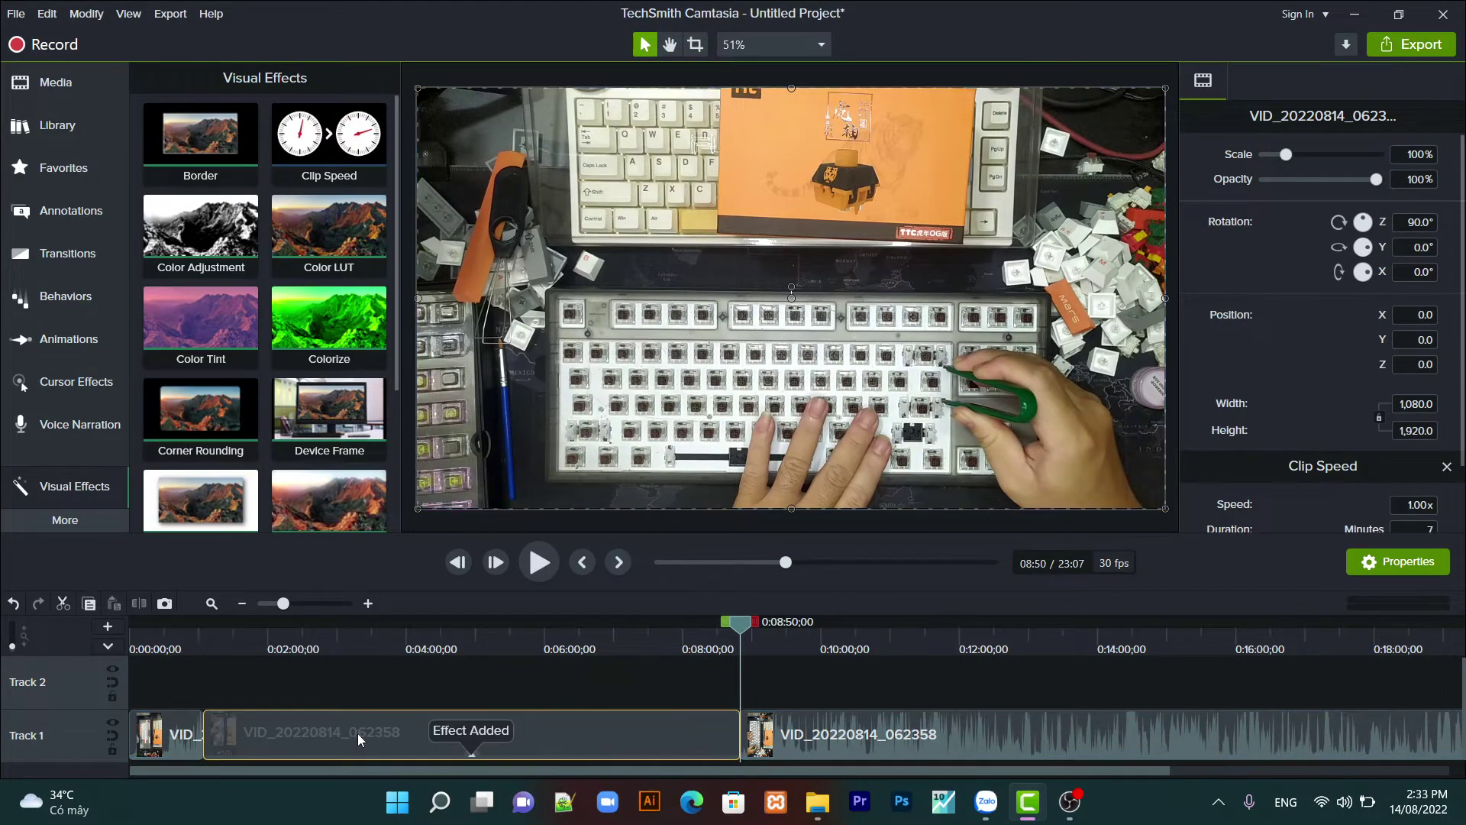
left_click(472, 754)
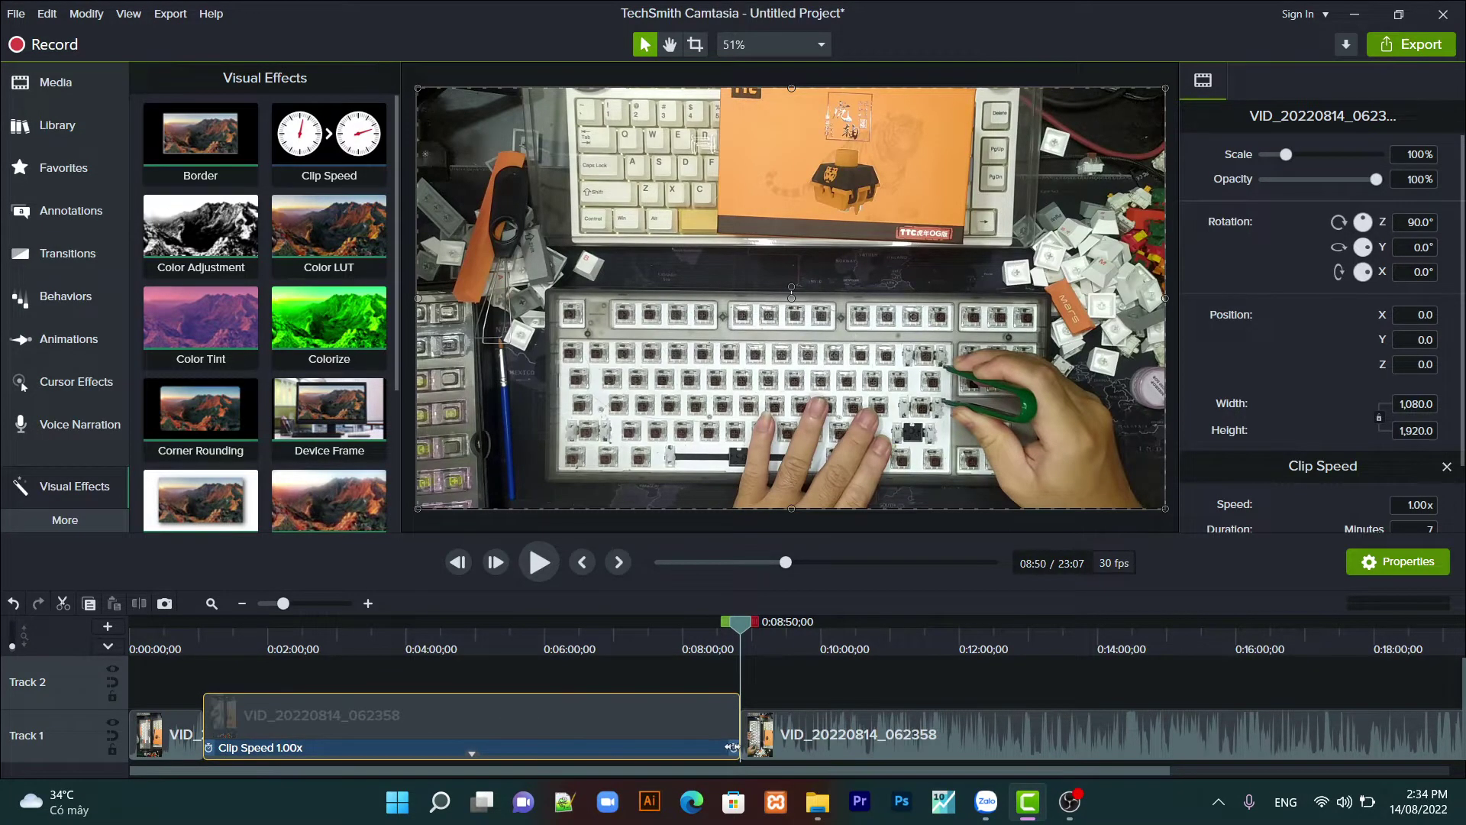
left_click_drag(732, 747, 475, 749)
left_click_drag(389, 748, 258, 747)
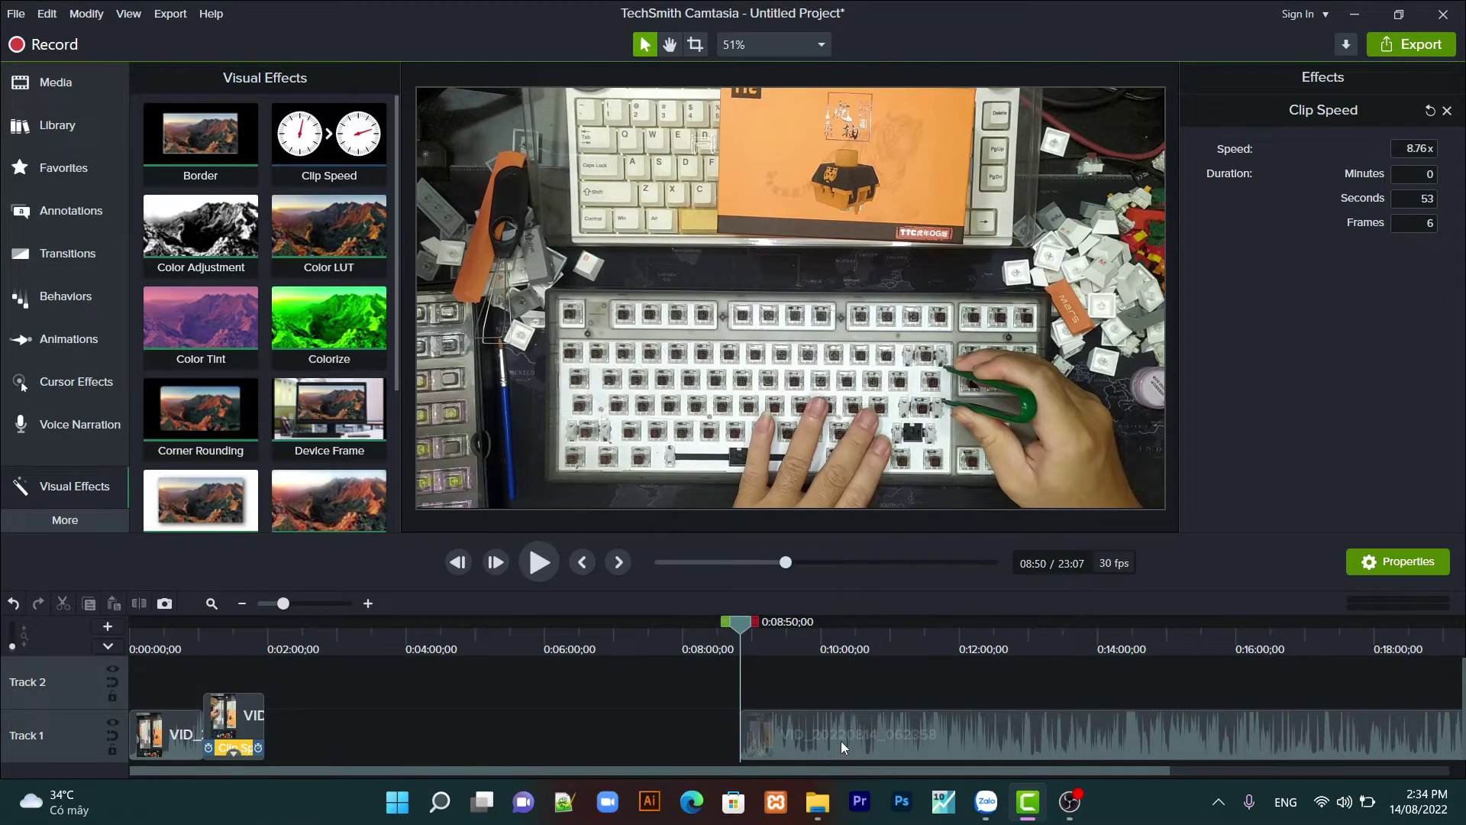
Move the last clip on Track 1 against the end of the sped-up clip and place the playhead at about 0:01:00
left_click_drag(841, 741, 278, 764)
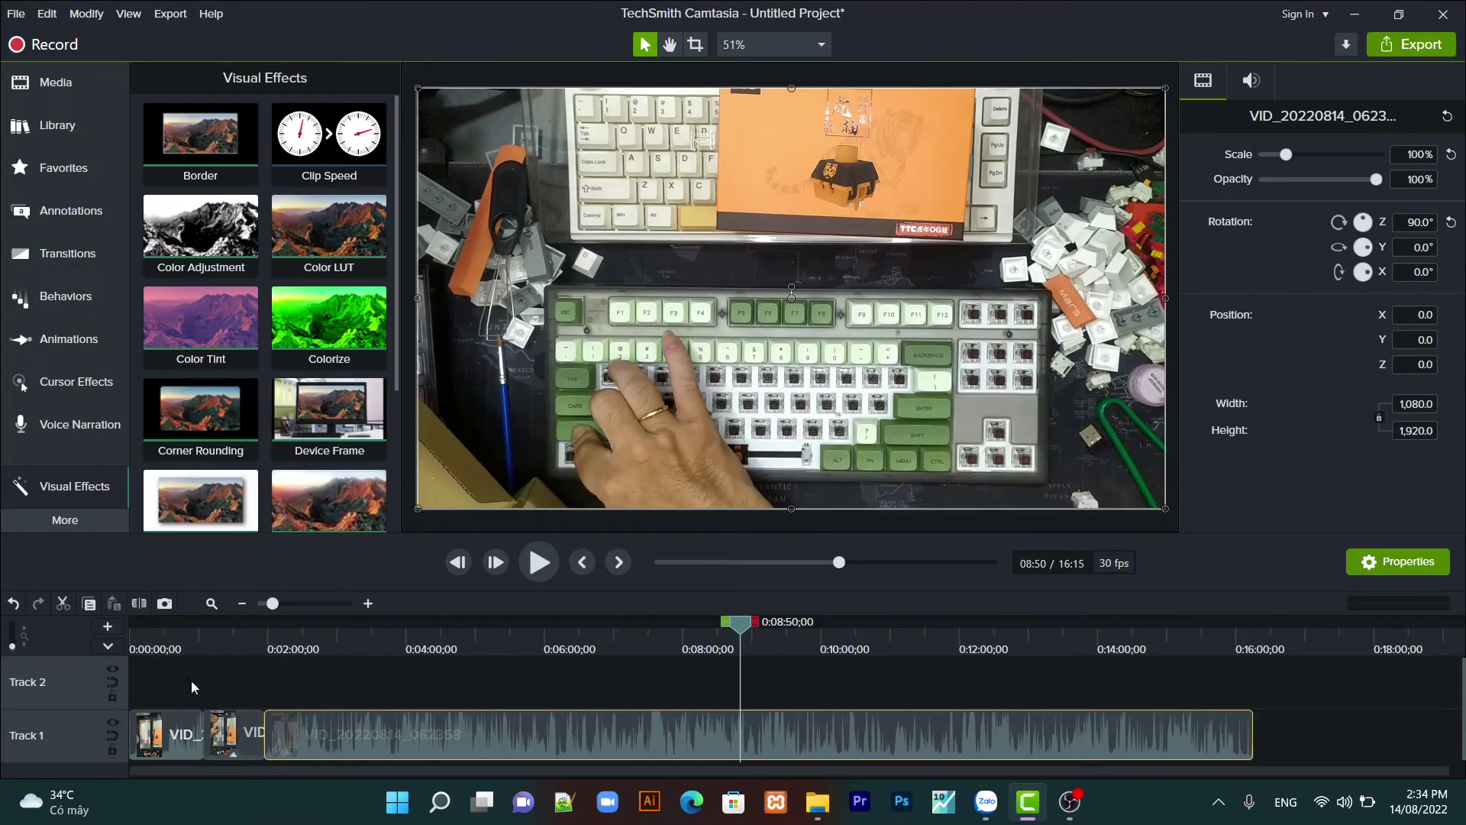
left_click(194, 622)
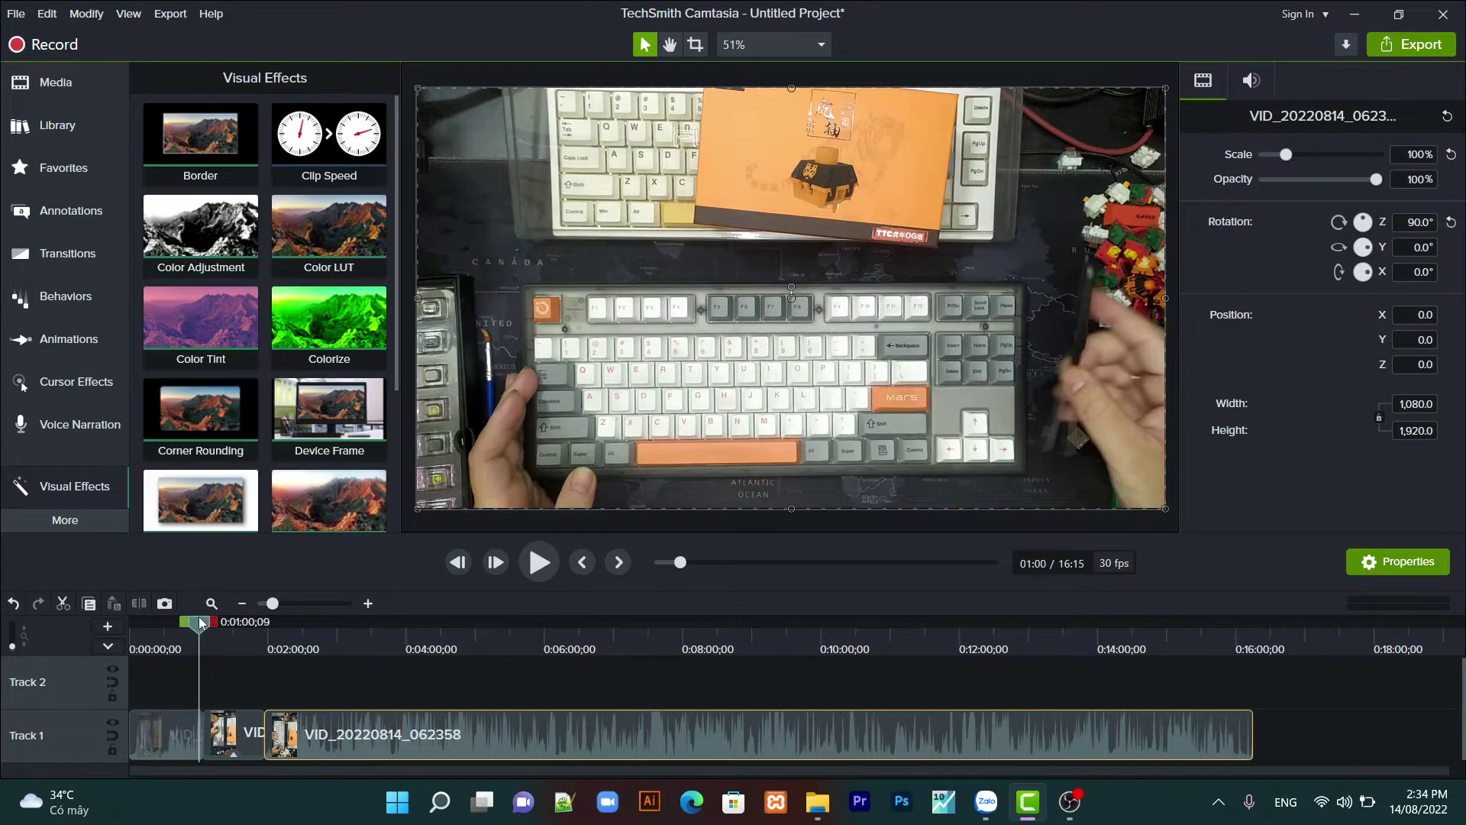
Preview the sped-up middle clip, shorten it to raise its Clip Speed to 10.94x, and move the last clip against its end
left_click(540, 563)
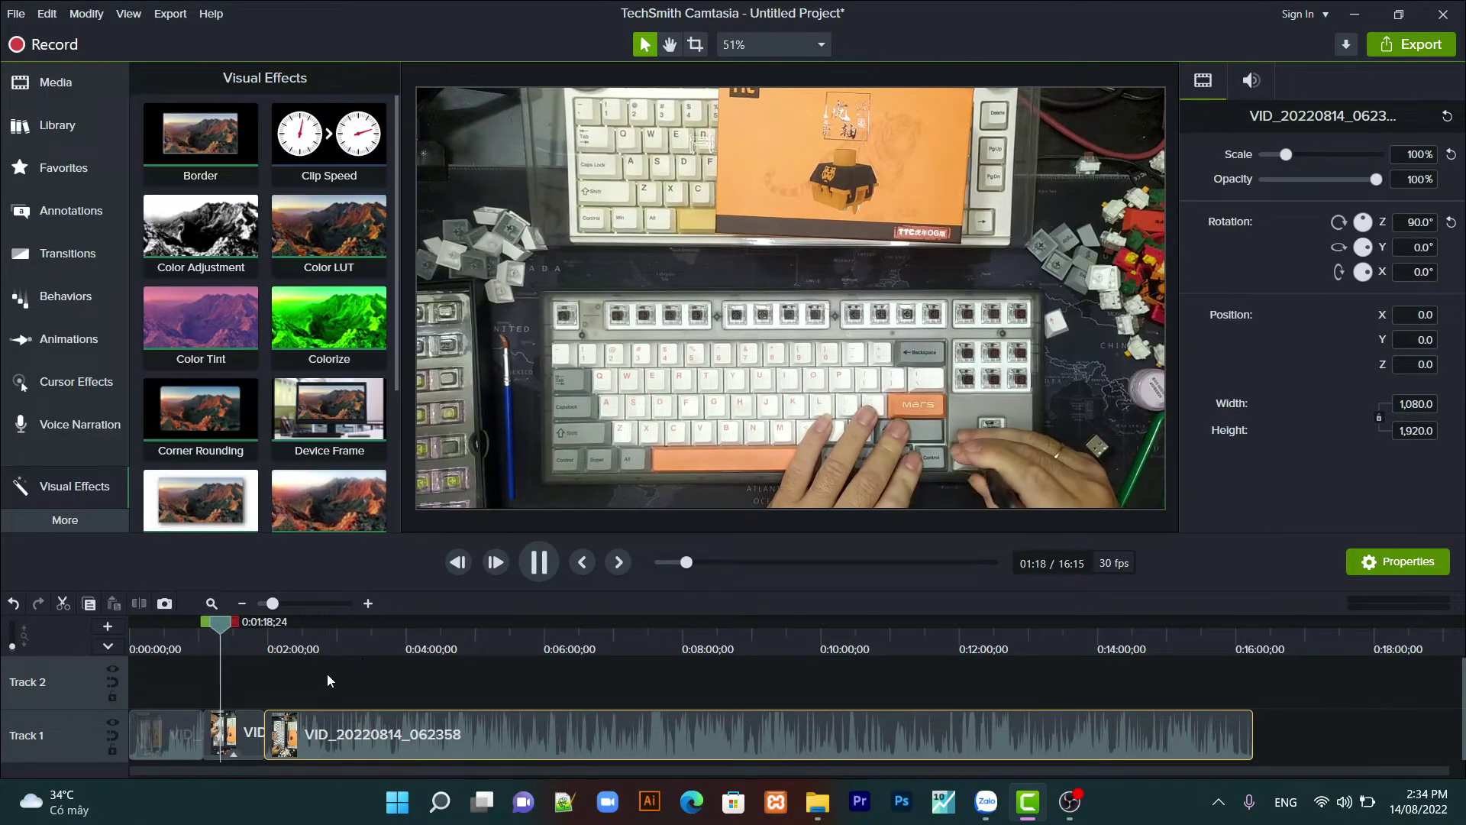
left_click(249, 739)
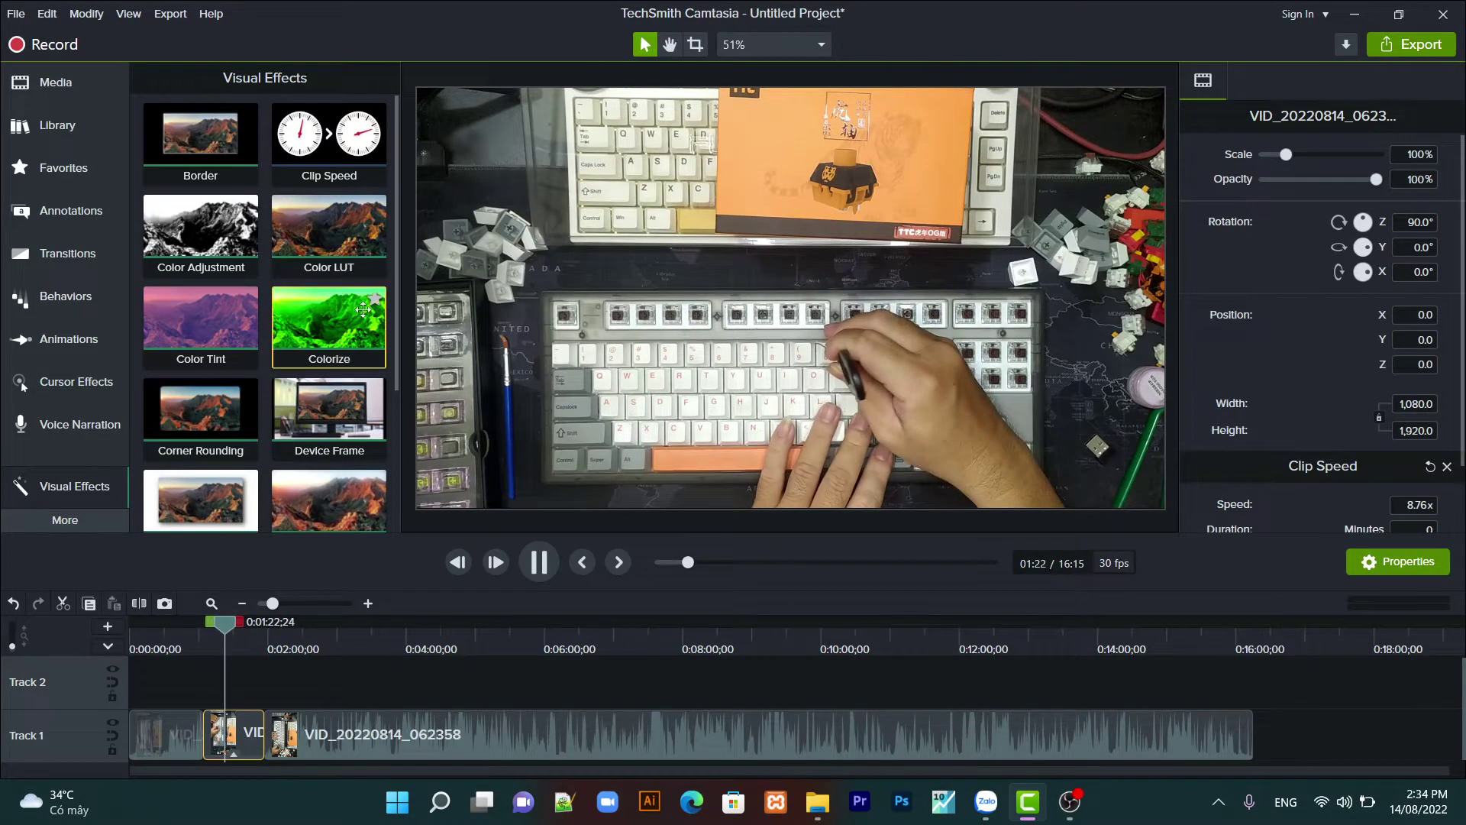
left_click(232, 755)
left_click_drag(260, 749, 241, 749)
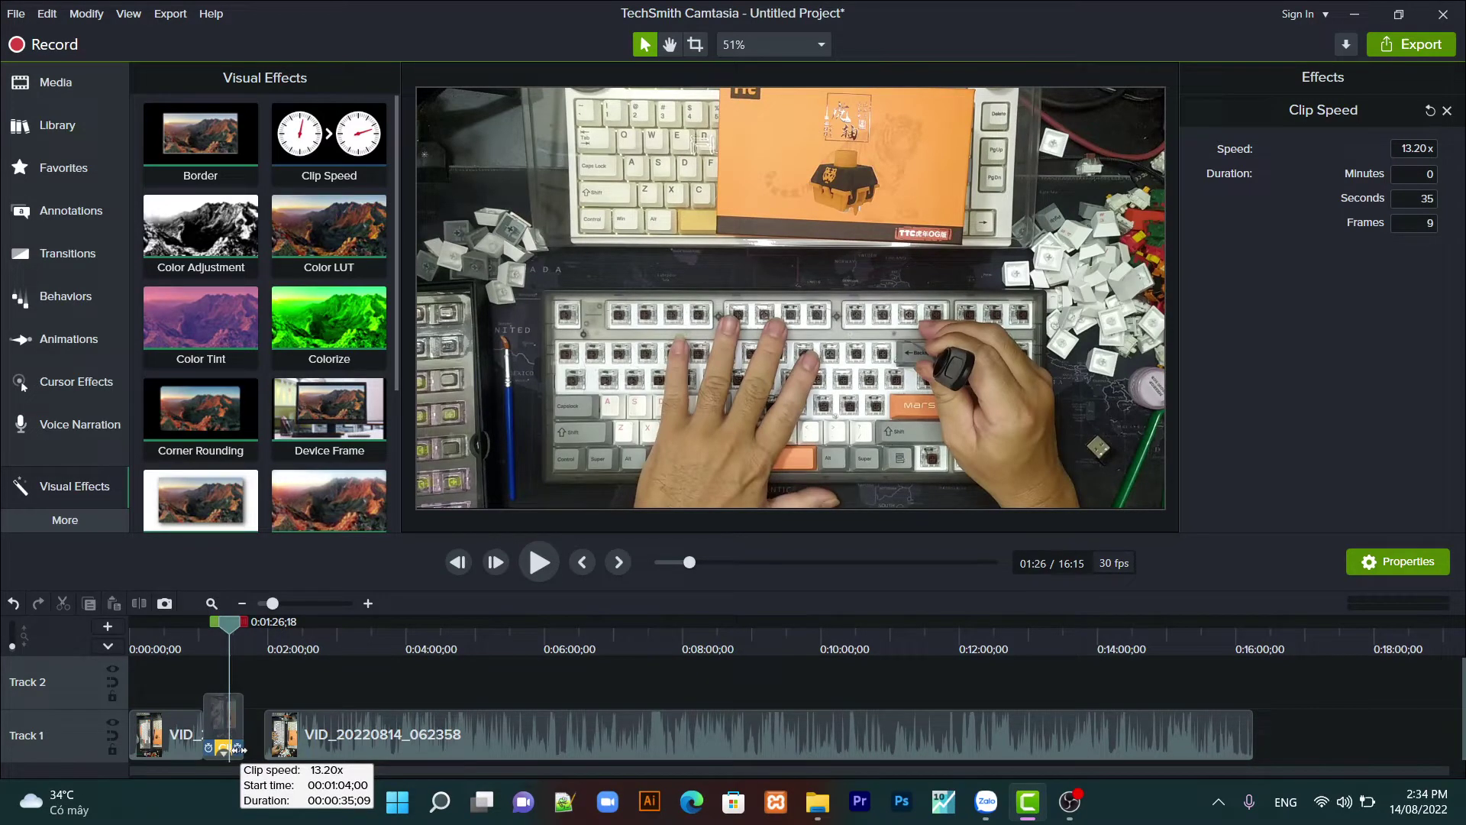
left_click_drag(241, 749, 232, 724)
left_click(324, 743)
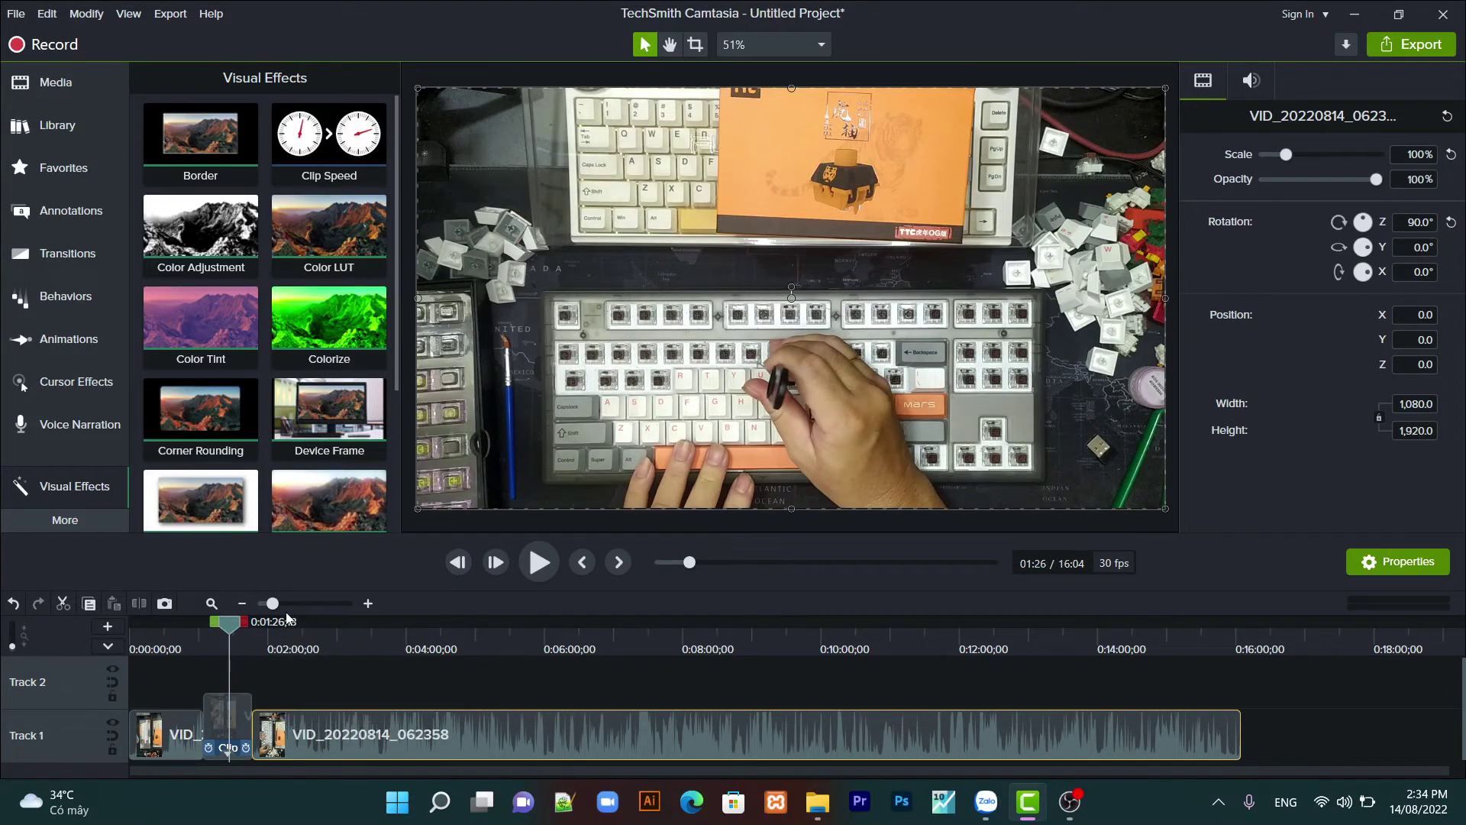
Play back the sped-up middle clip from its start at about 0:01:04 to judge its pace
left_click_drag(274, 604, 306, 604)
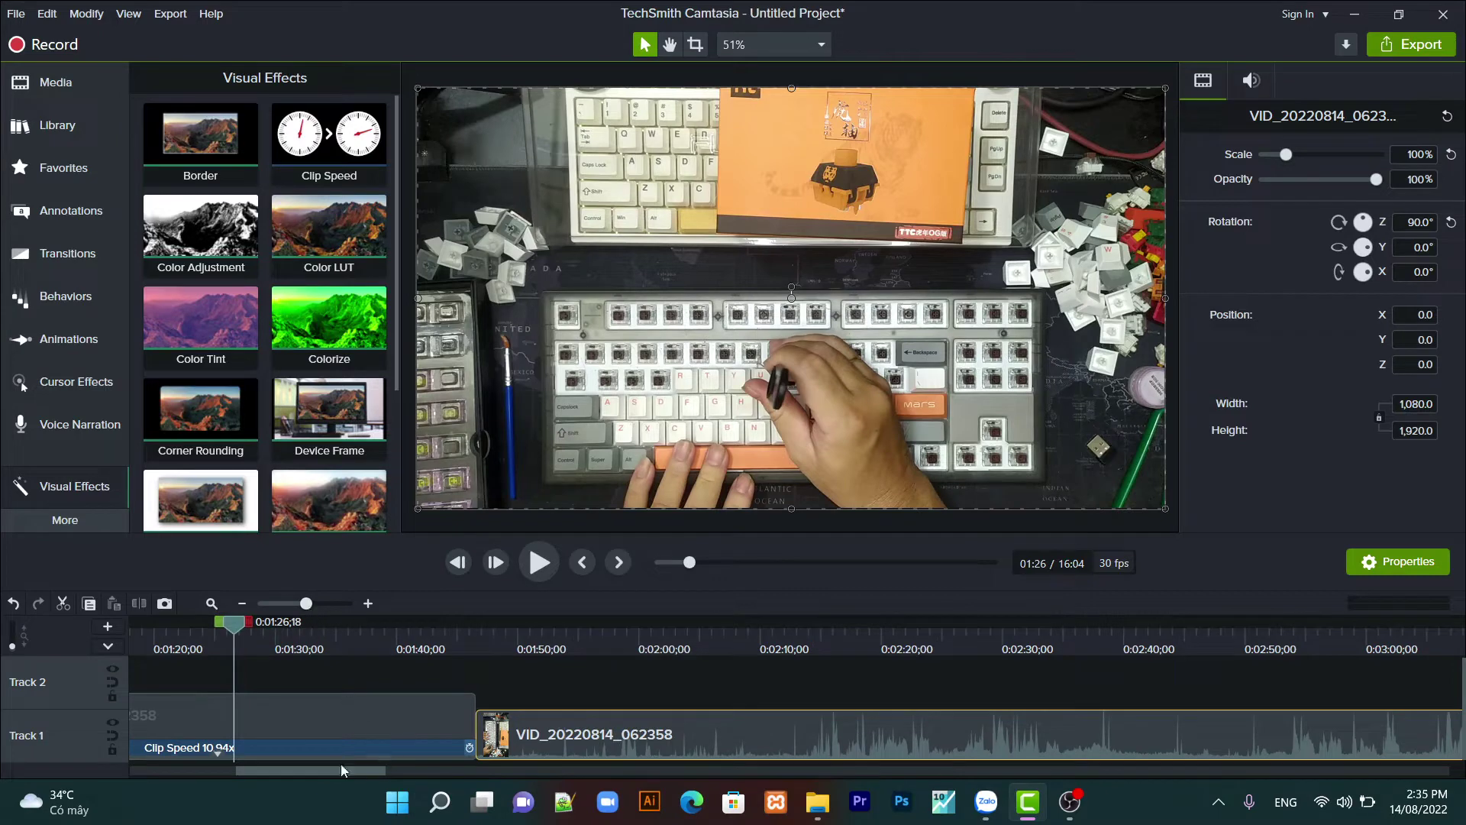
left_click_drag(341, 770, 301, 771)
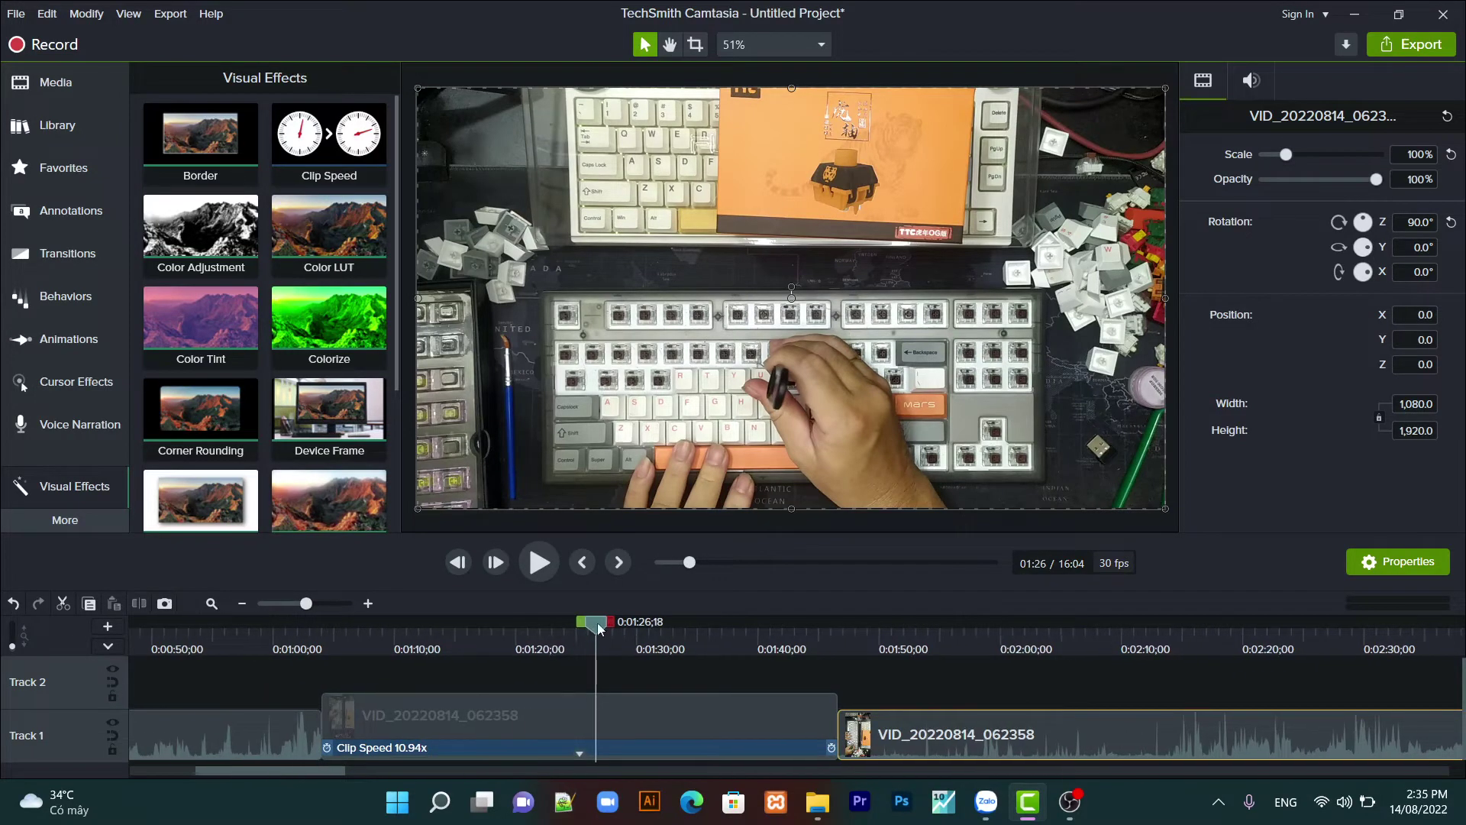
left_click_drag(600, 628, 323, 680)
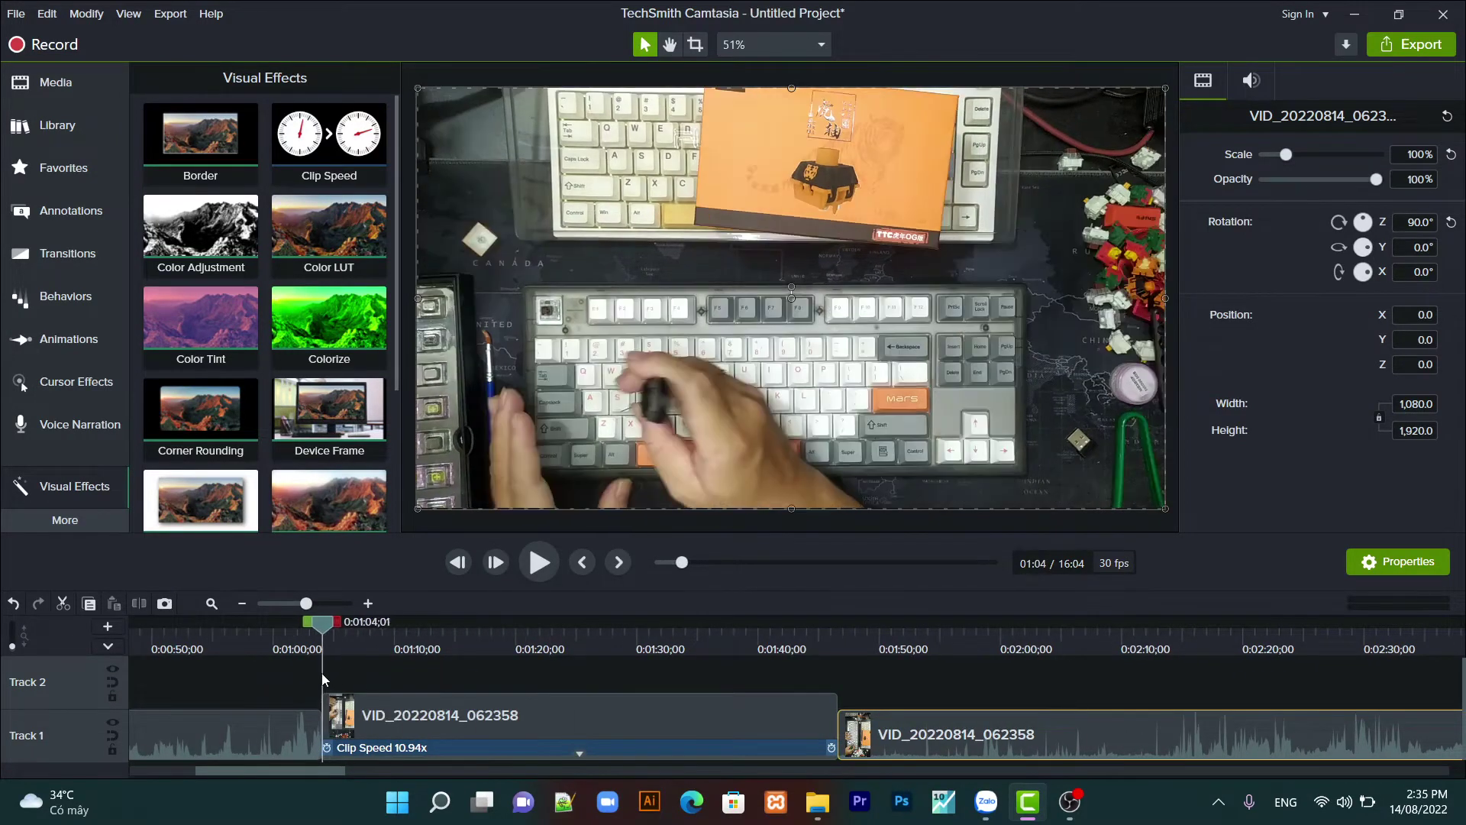
left_click(542, 564)
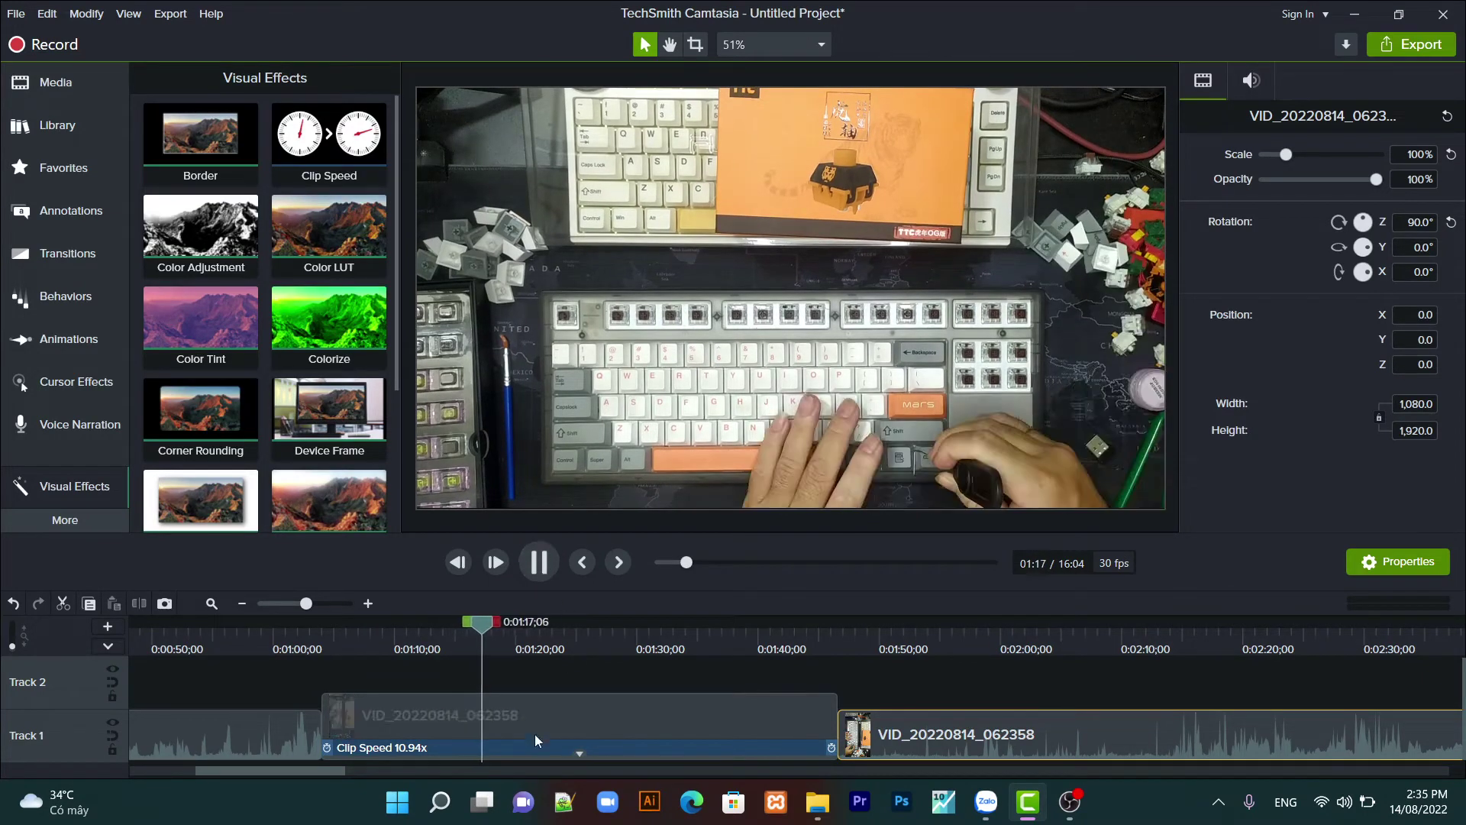
left_click(539, 563)
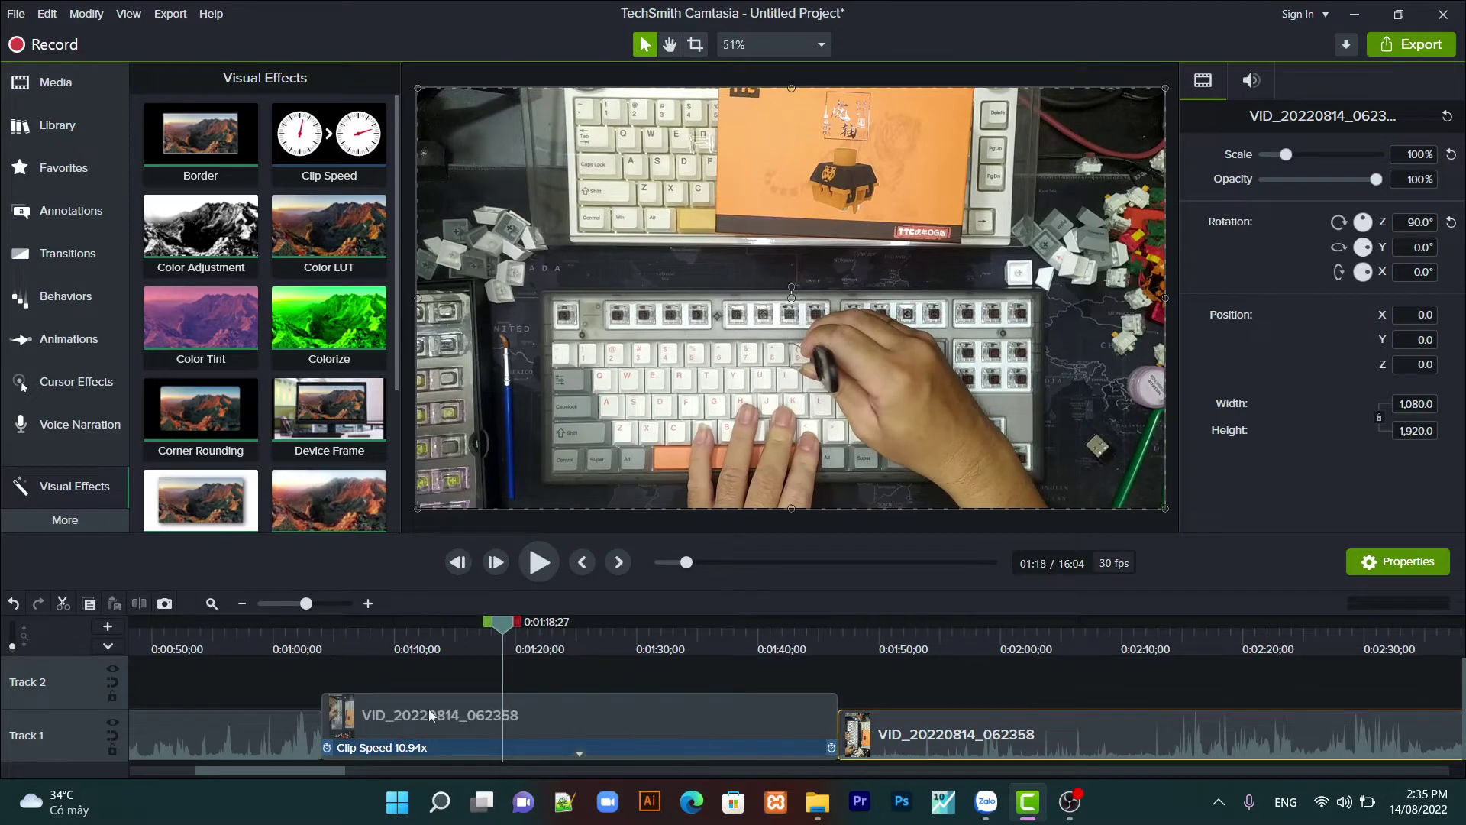
Shorten the middle clip's Clip Speed duration to about 11 seconds and move the last clip against its end
left_click(581, 753)
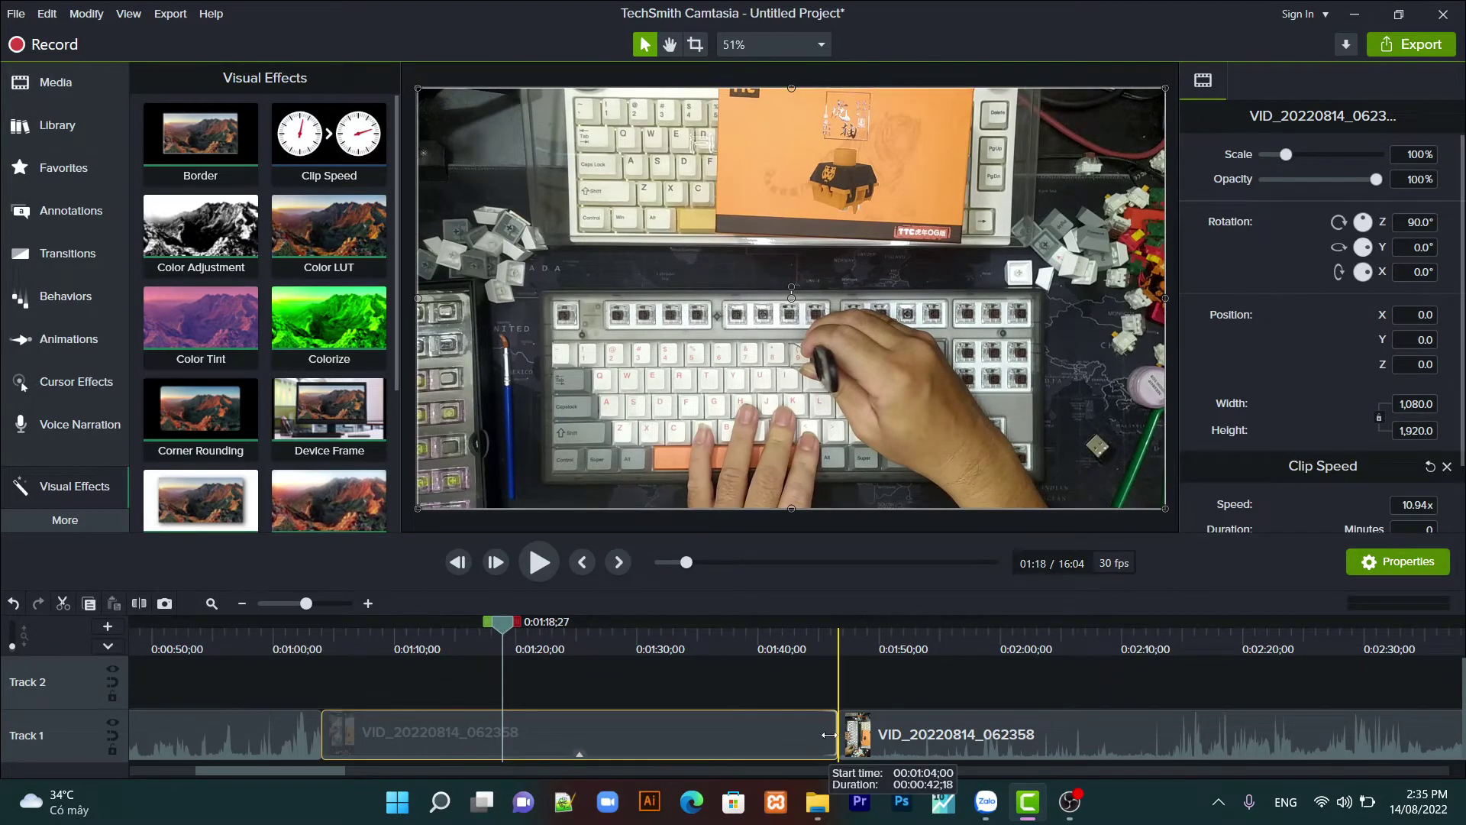
left_click(579, 756)
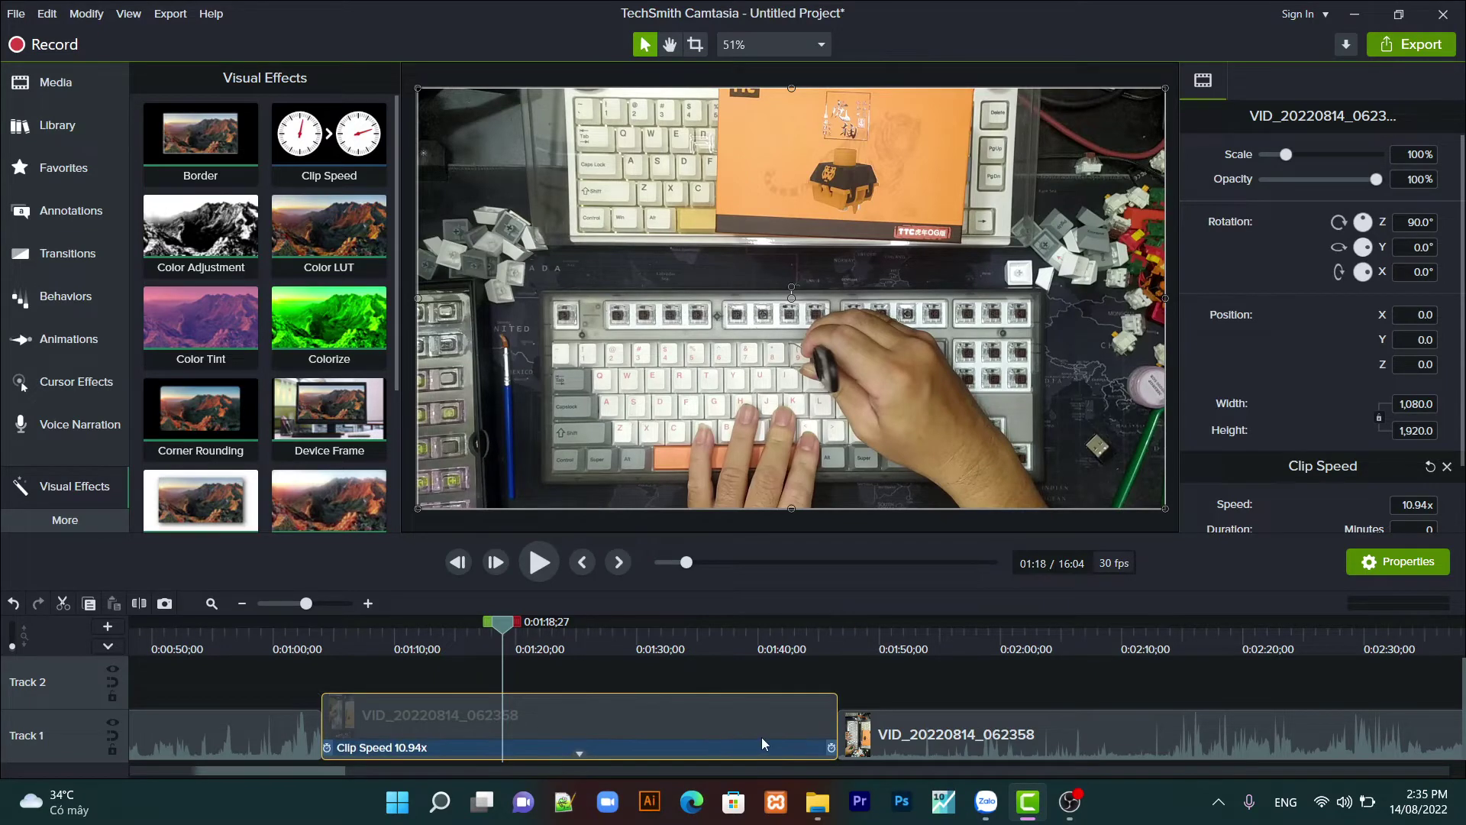
left_click_drag(829, 747, 447, 767)
left_click_drag(881, 749, 502, 627)
Play the shortened middle clip from just before its start through to its end
left_click_drag(503, 626, 321, 646)
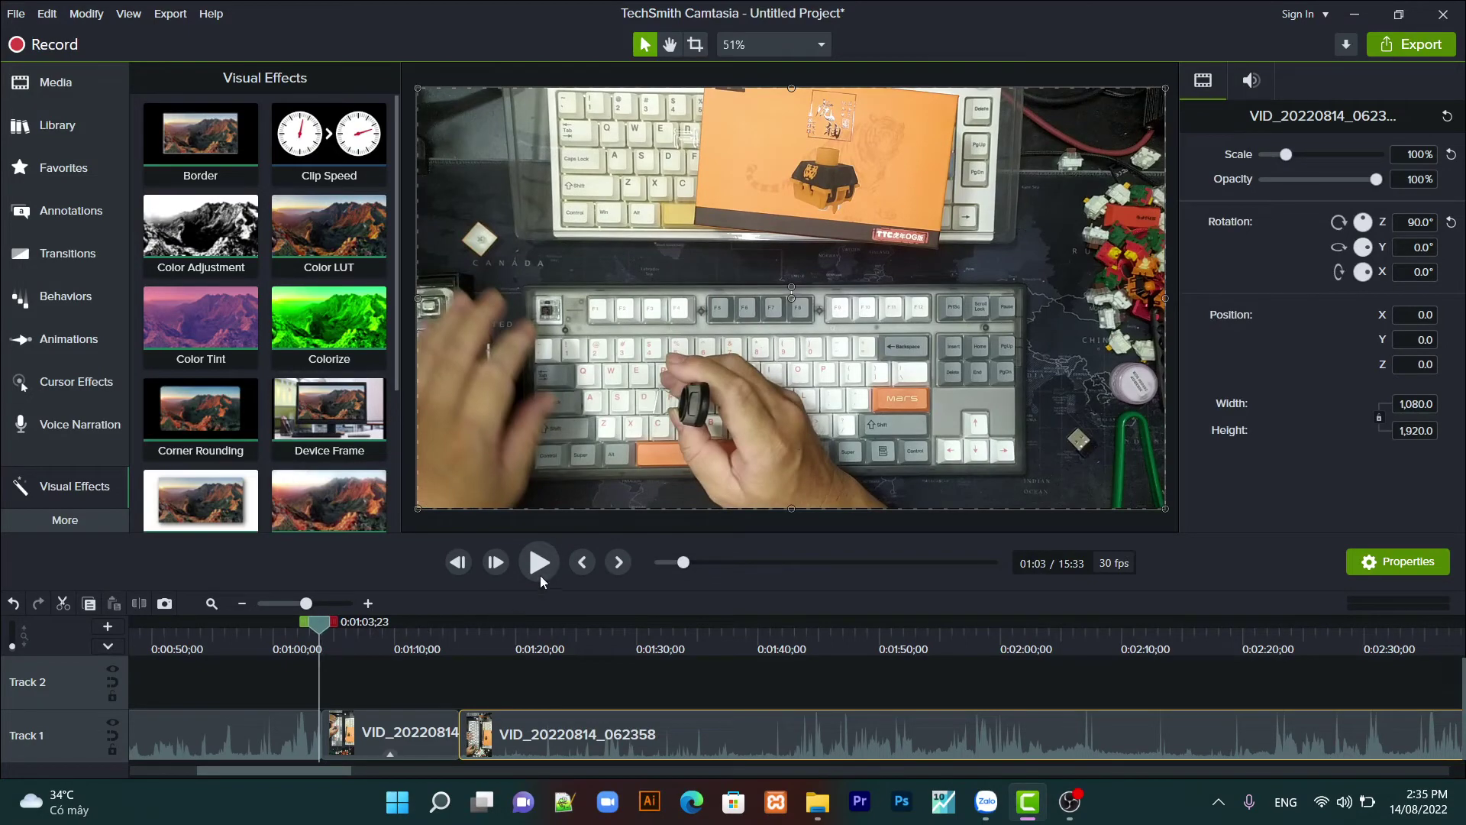
left_click(539, 576)
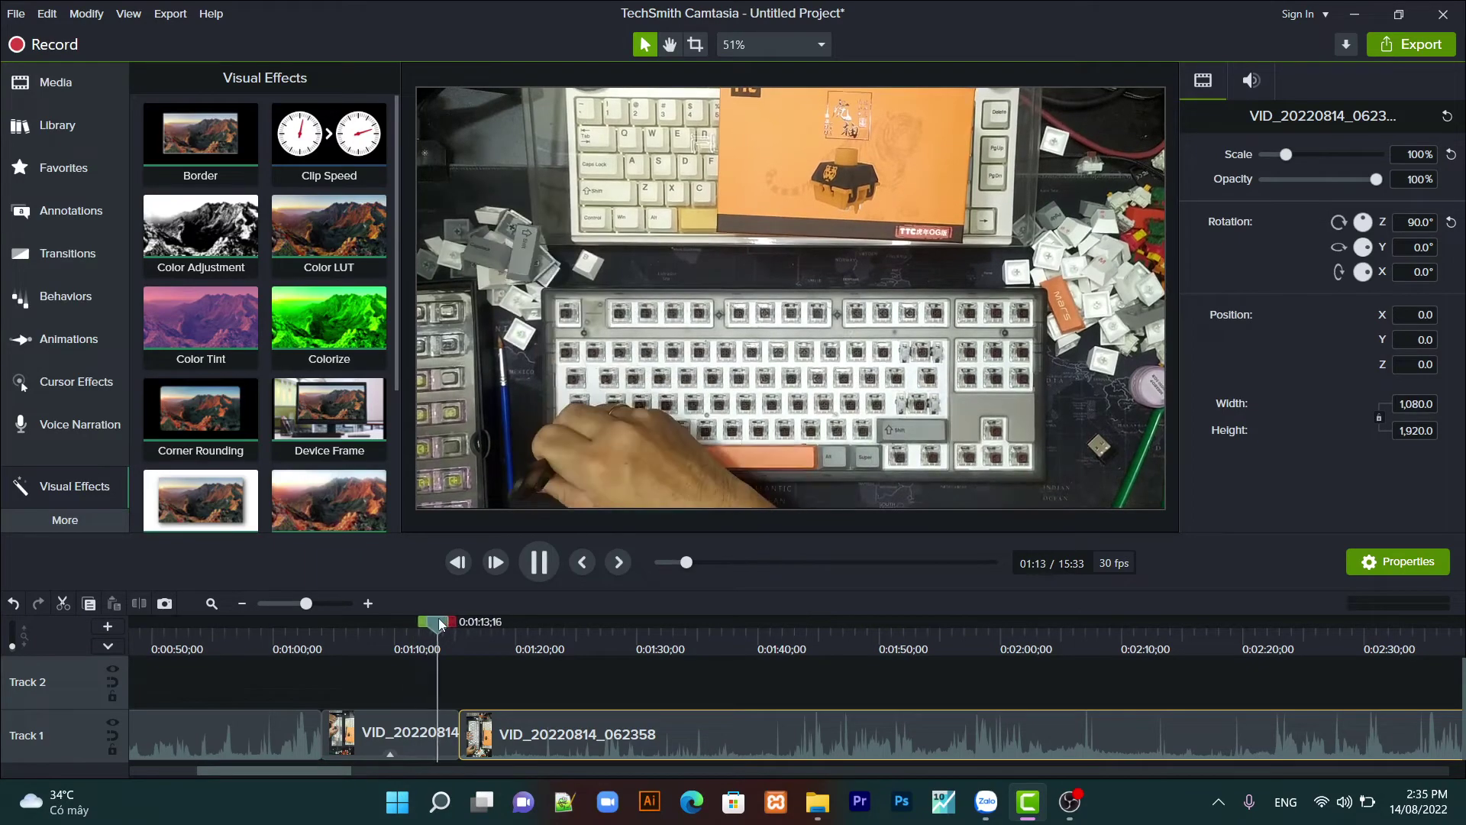
left_click(566, 625)
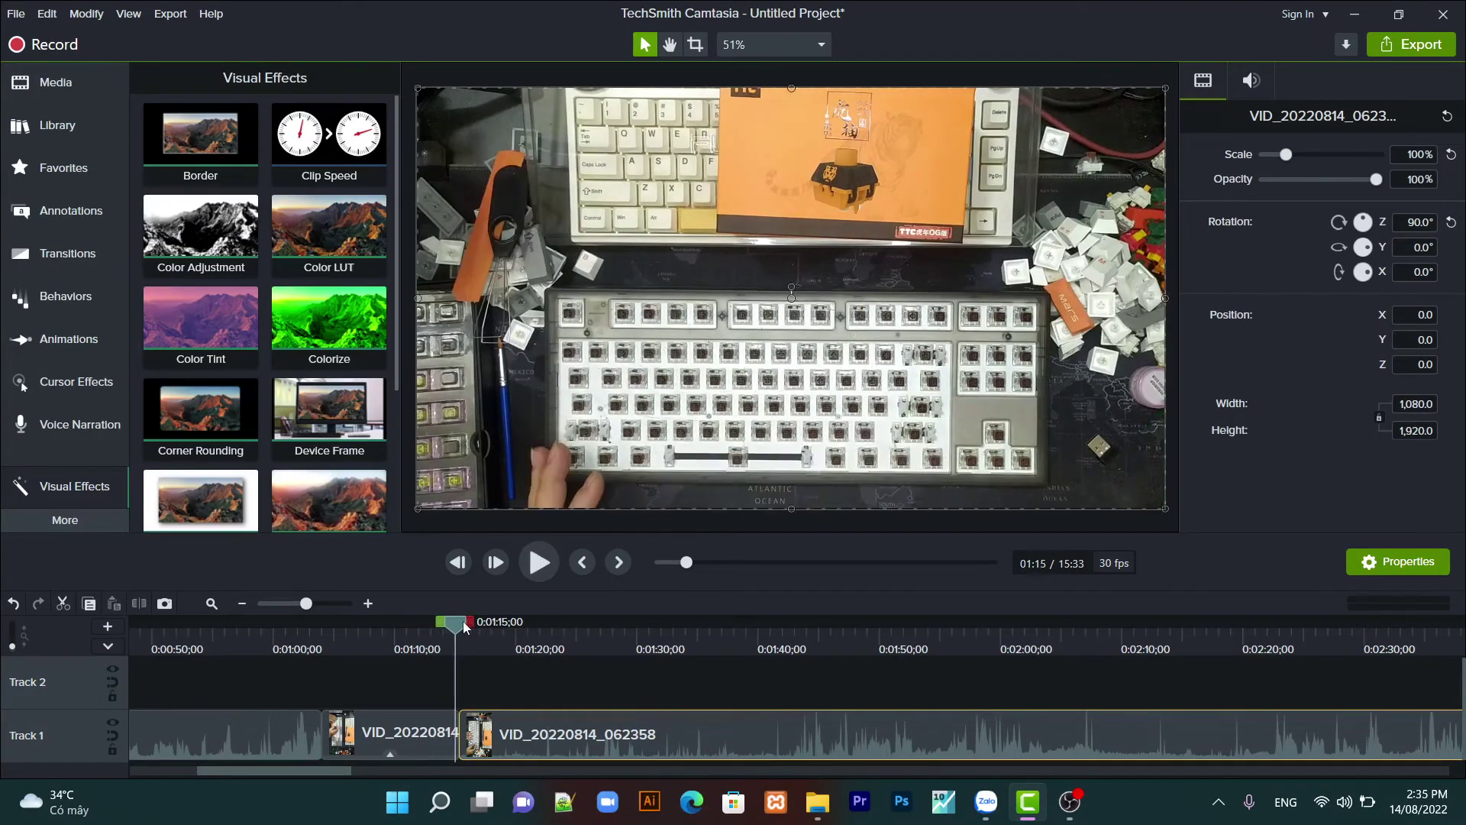
Scrub through the last clip on Track 1 to examine which sections of the footage need speeding up
left_click_drag(685, 693, 1320, 683)
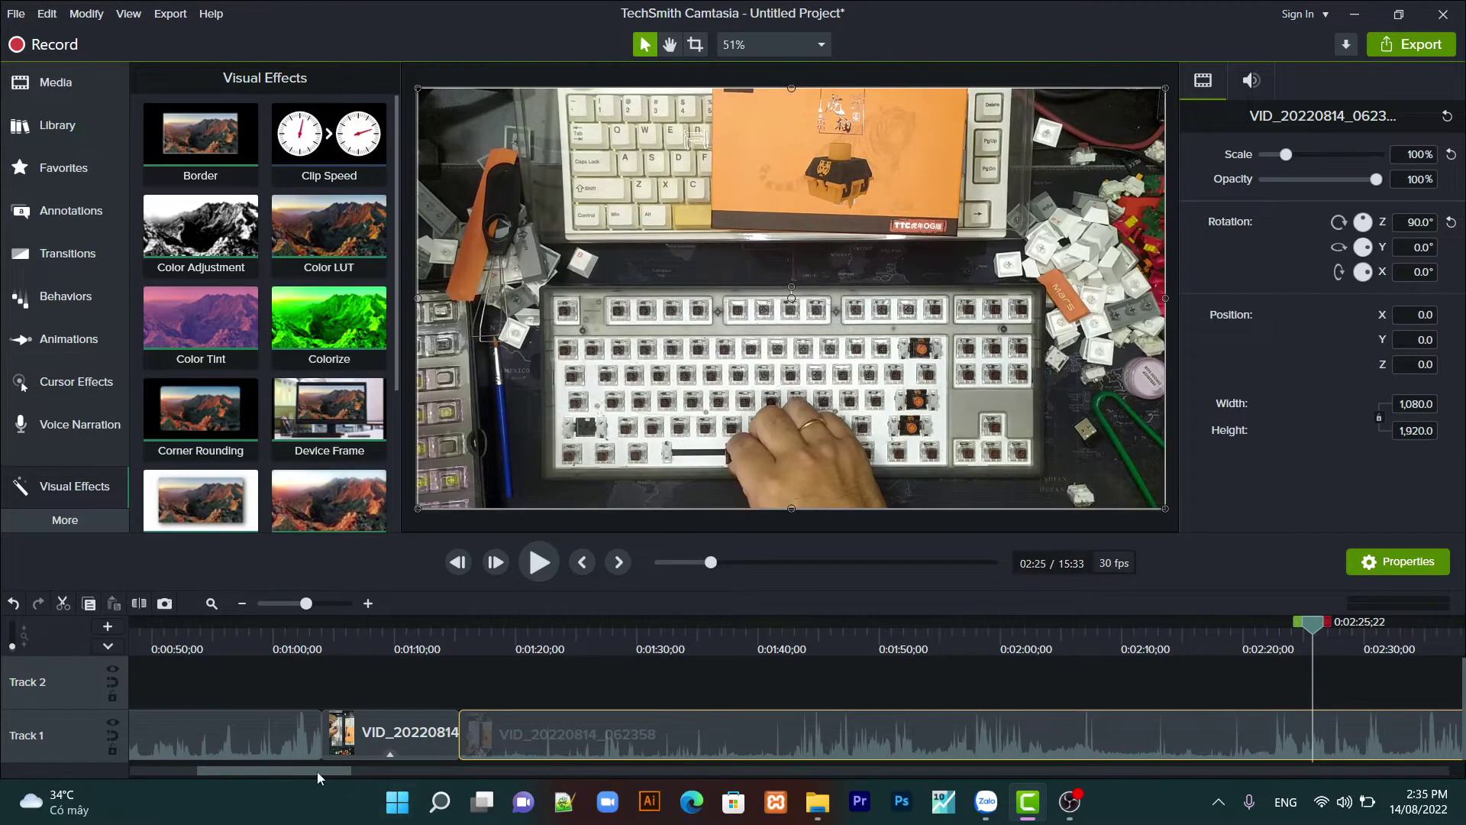
left_click_drag(317, 771, 442, 793)
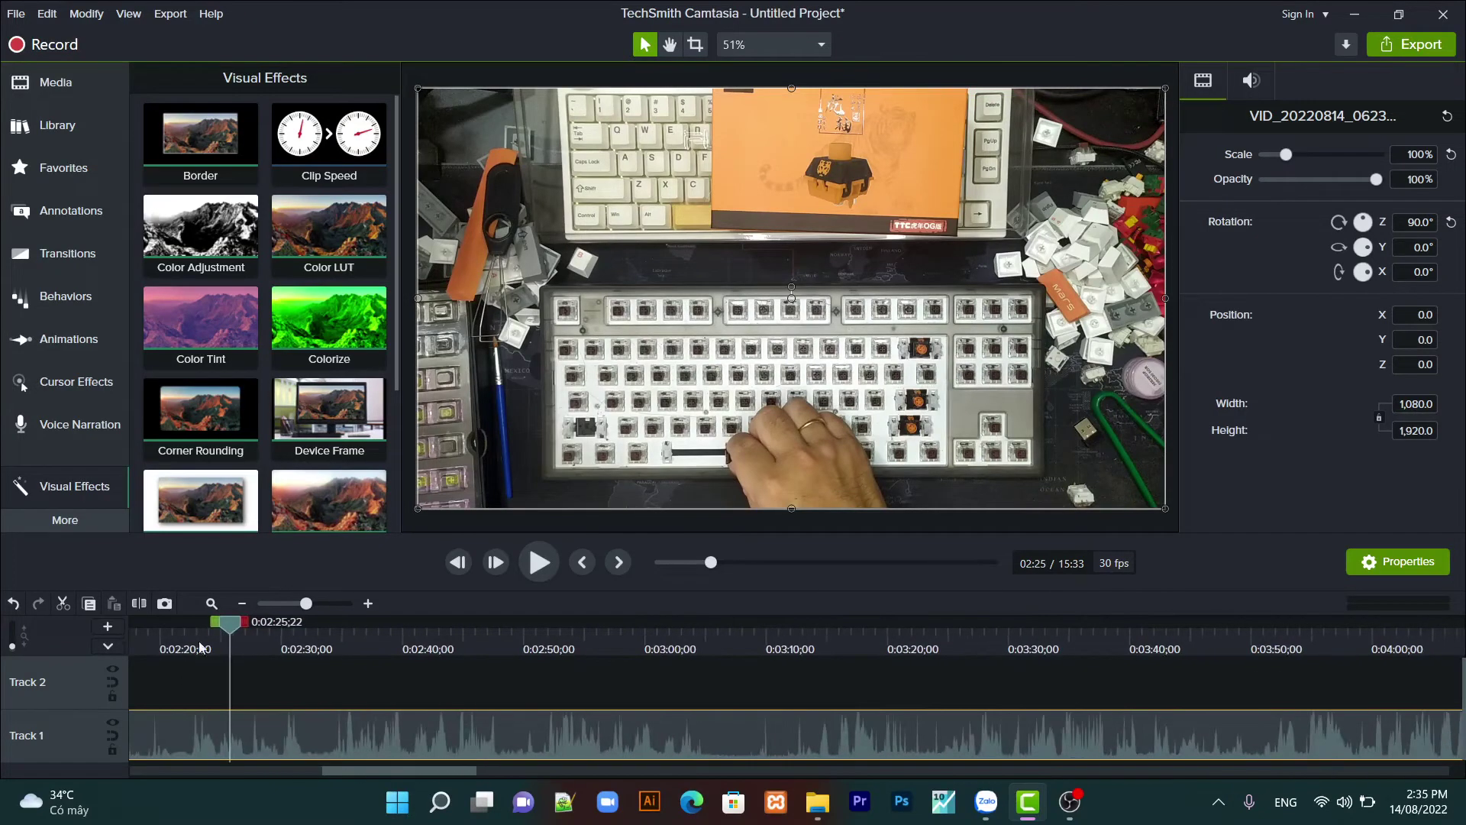
left_click_drag(228, 631, 1285, 756)
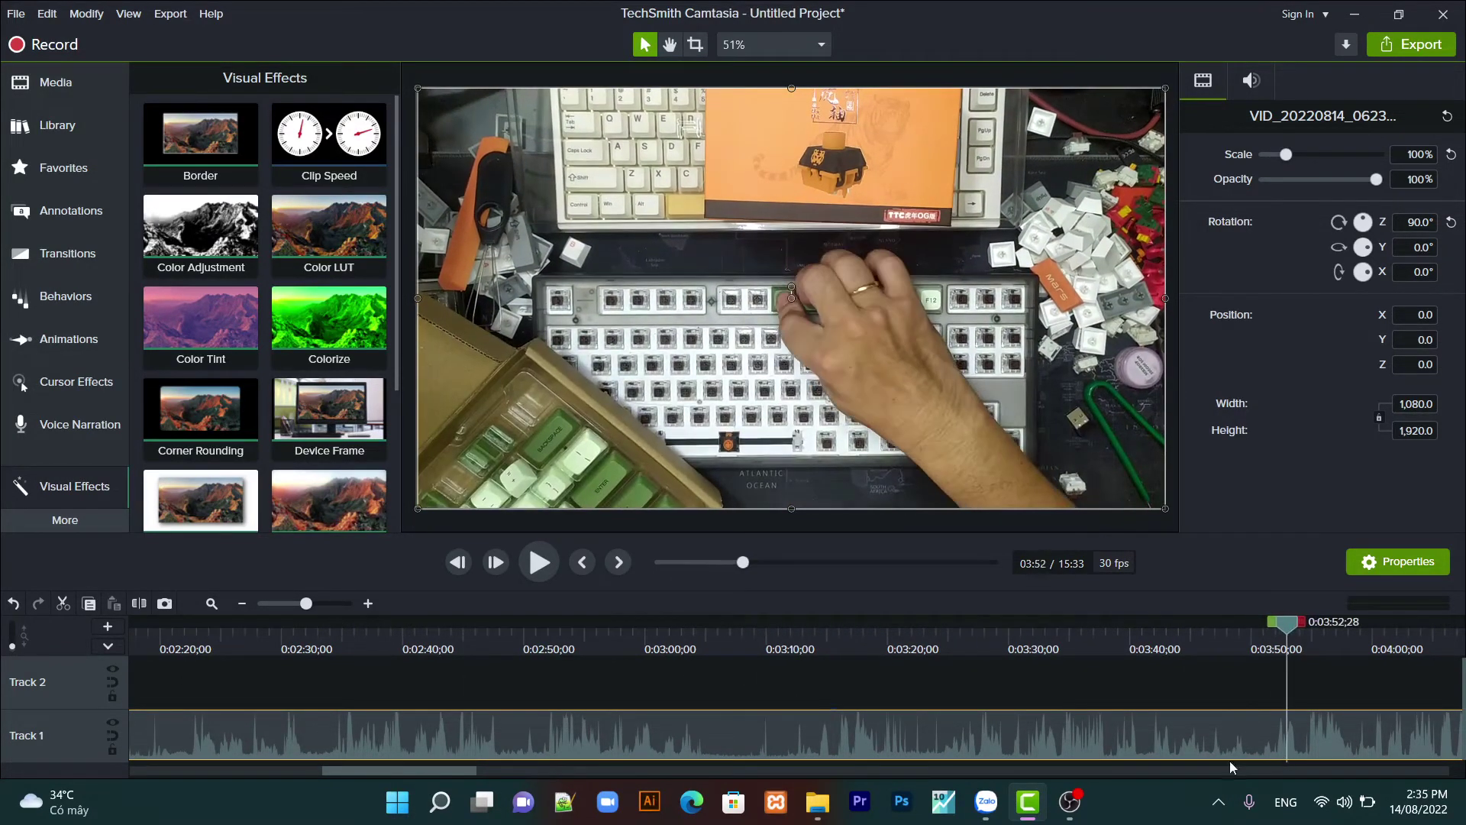
left_click_drag(443, 774, 525, 770)
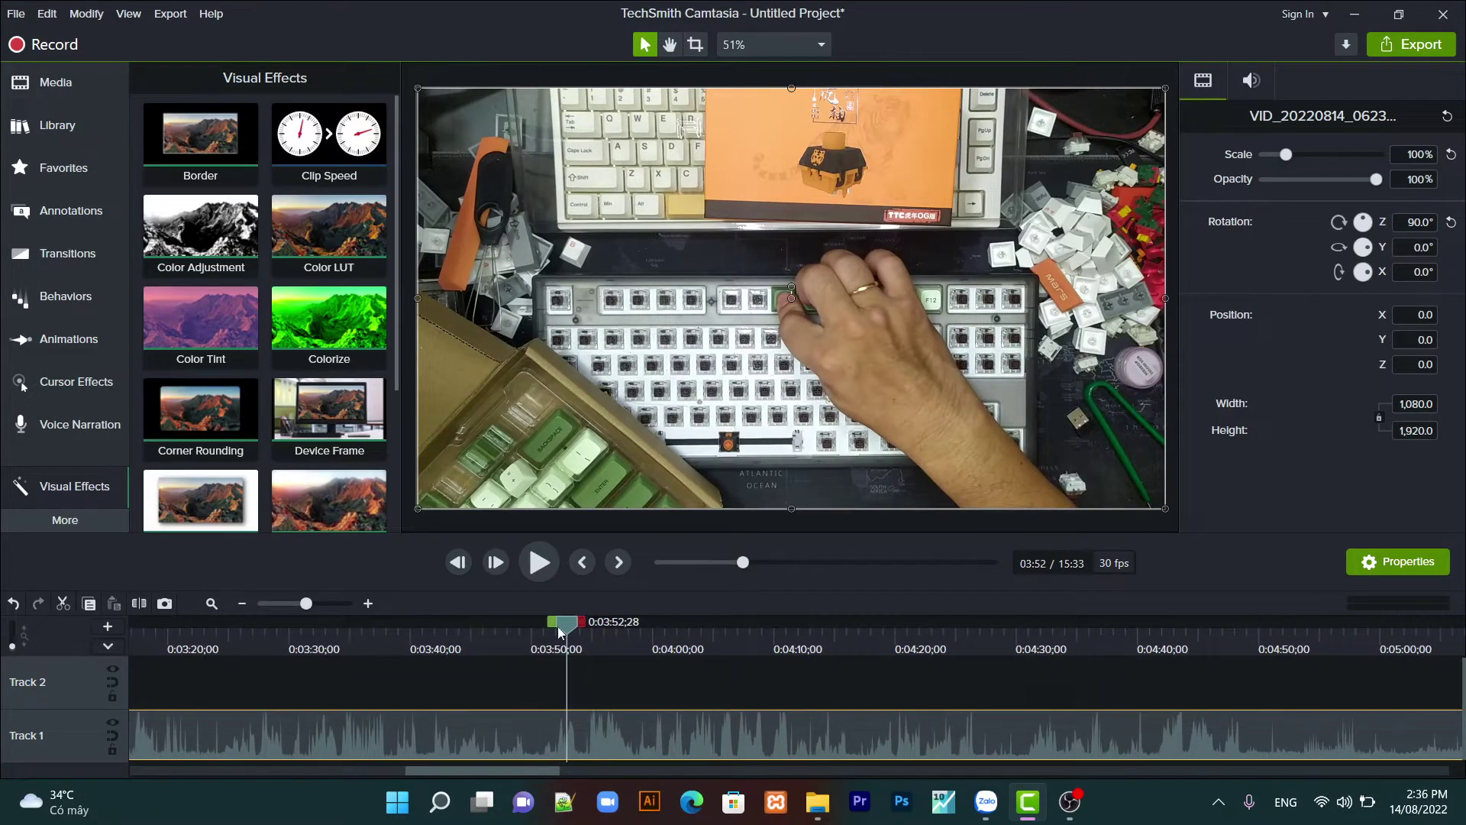
left_click_drag(568, 623, 1228, 623)
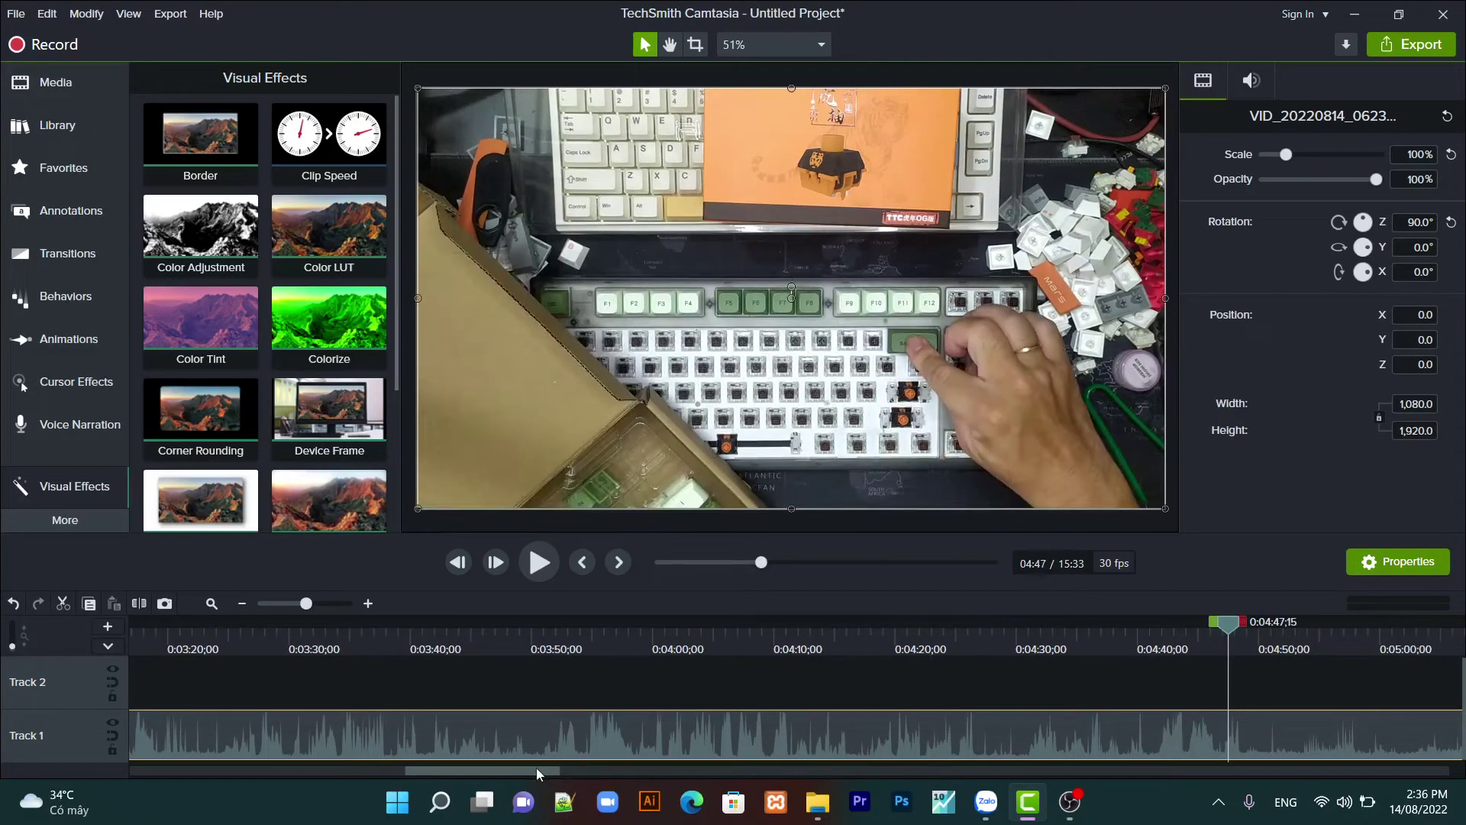
left_click_drag(536, 771, 649, 776)
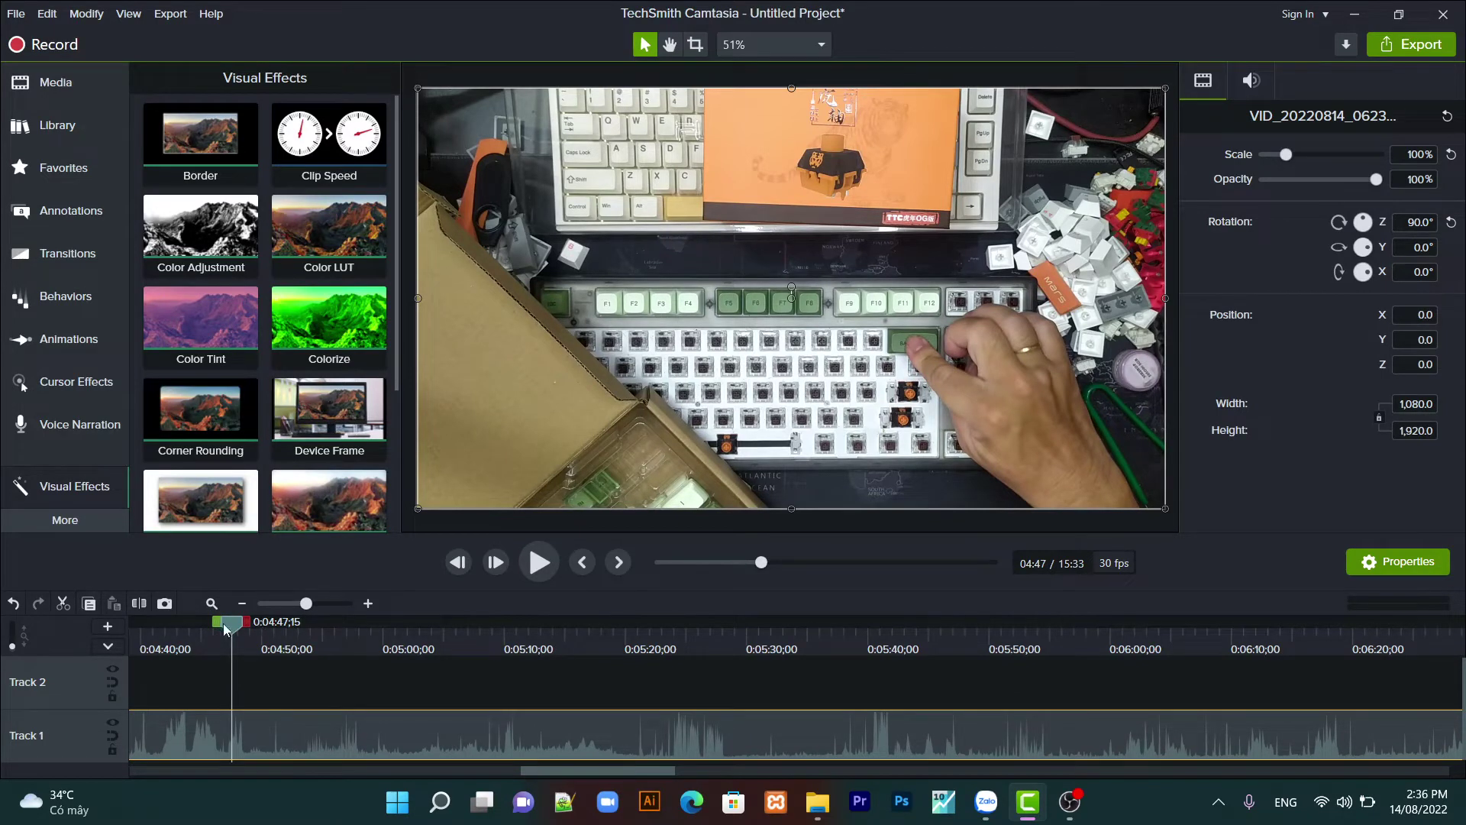
left_click_drag(225, 628, 1365, 654)
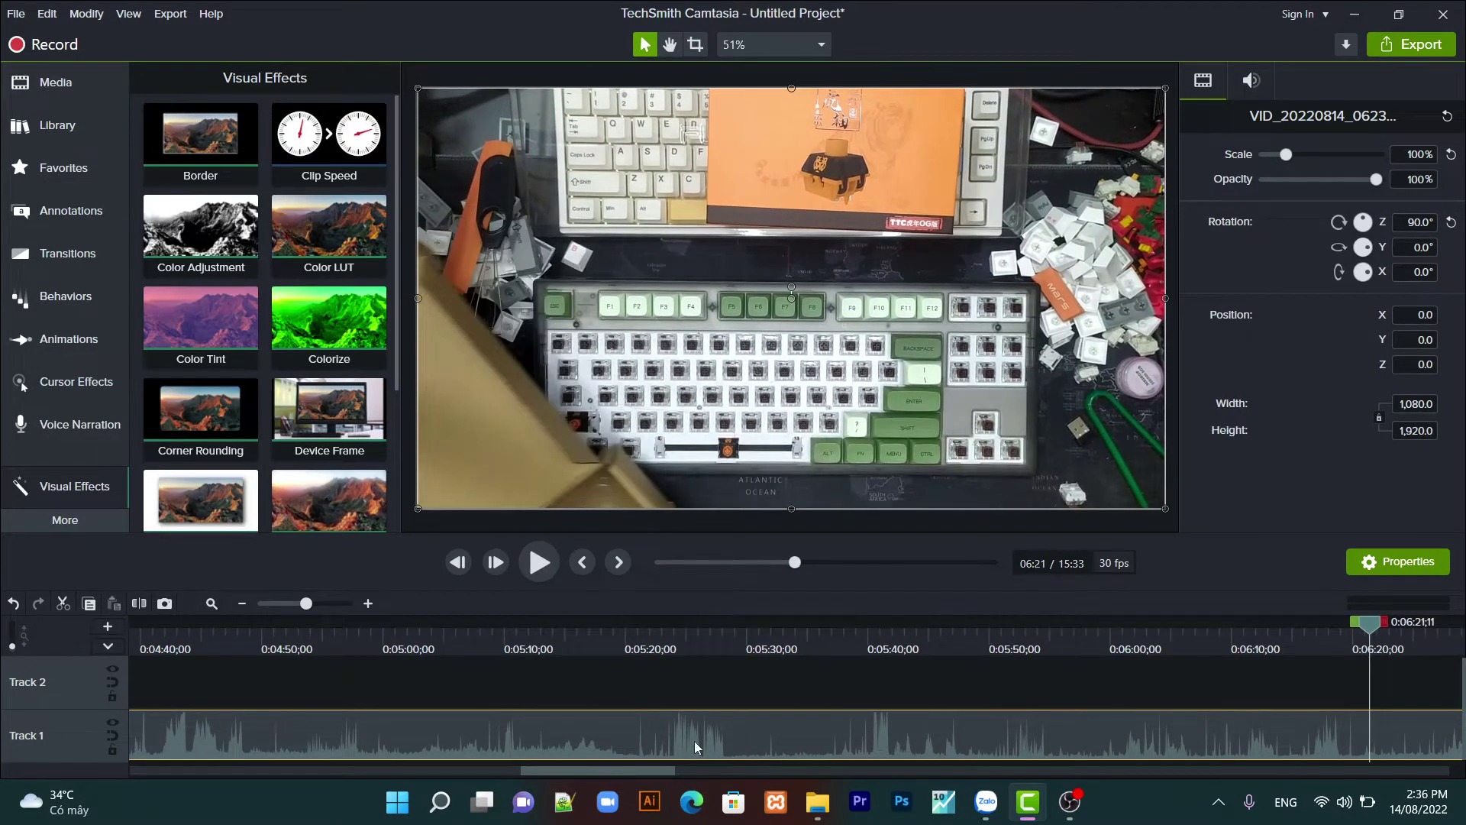
left_click_drag(625, 767, 762, 763)
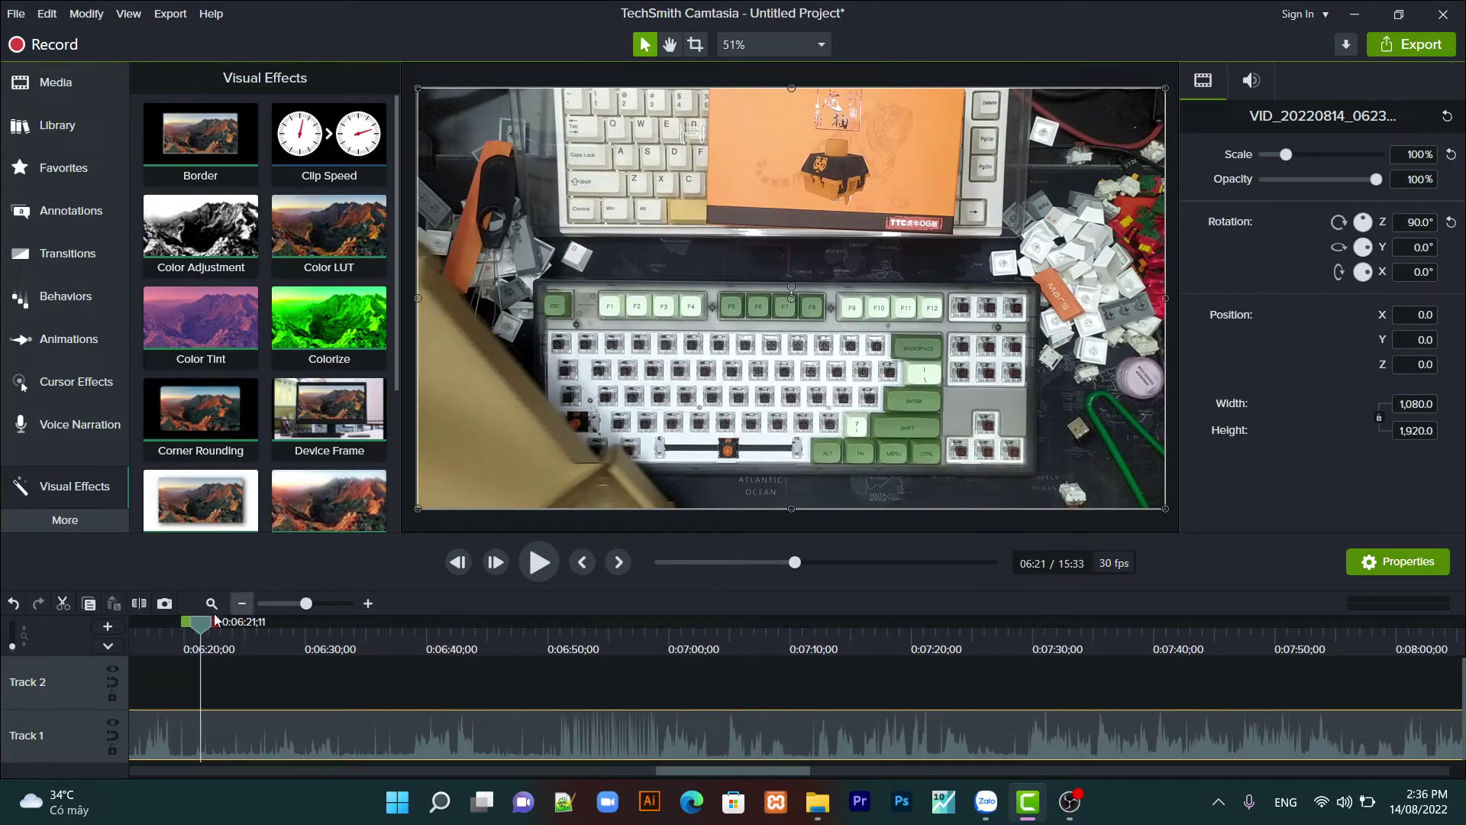
left_click_drag(206, 628, 1317, 707)
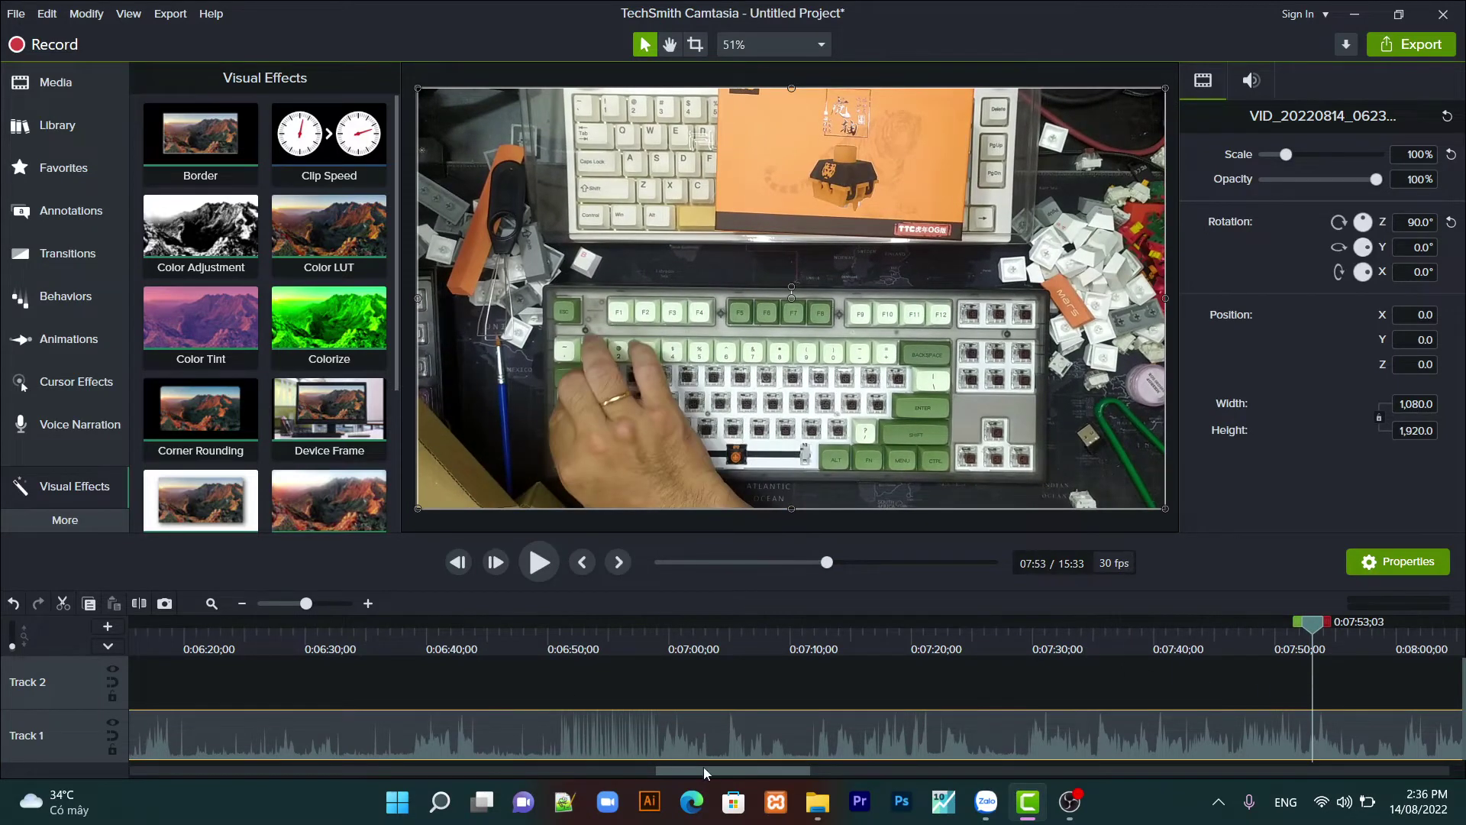
left_click_drag(704, 767, 882, 787)
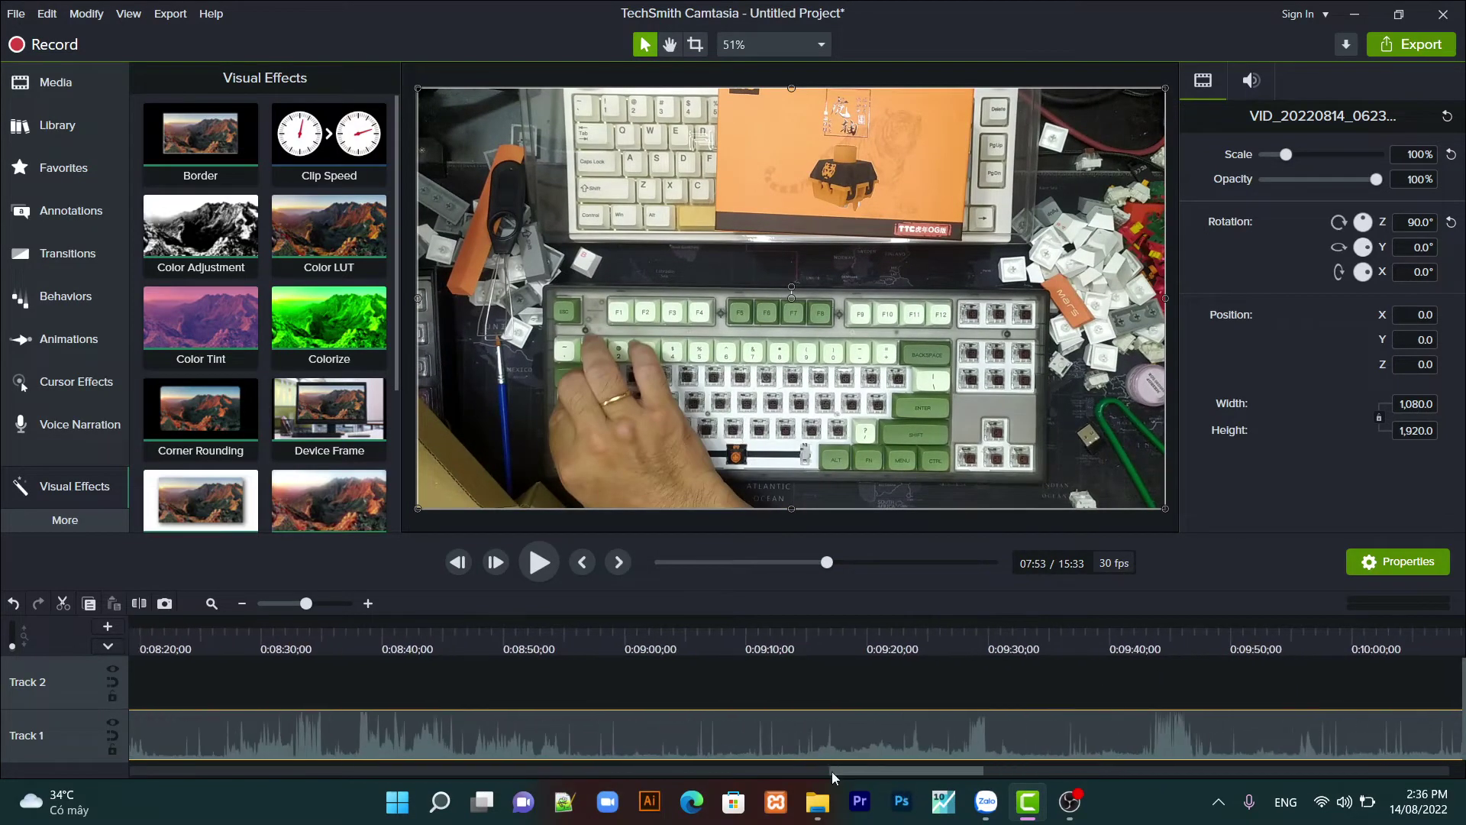
left_click(1273, 621)
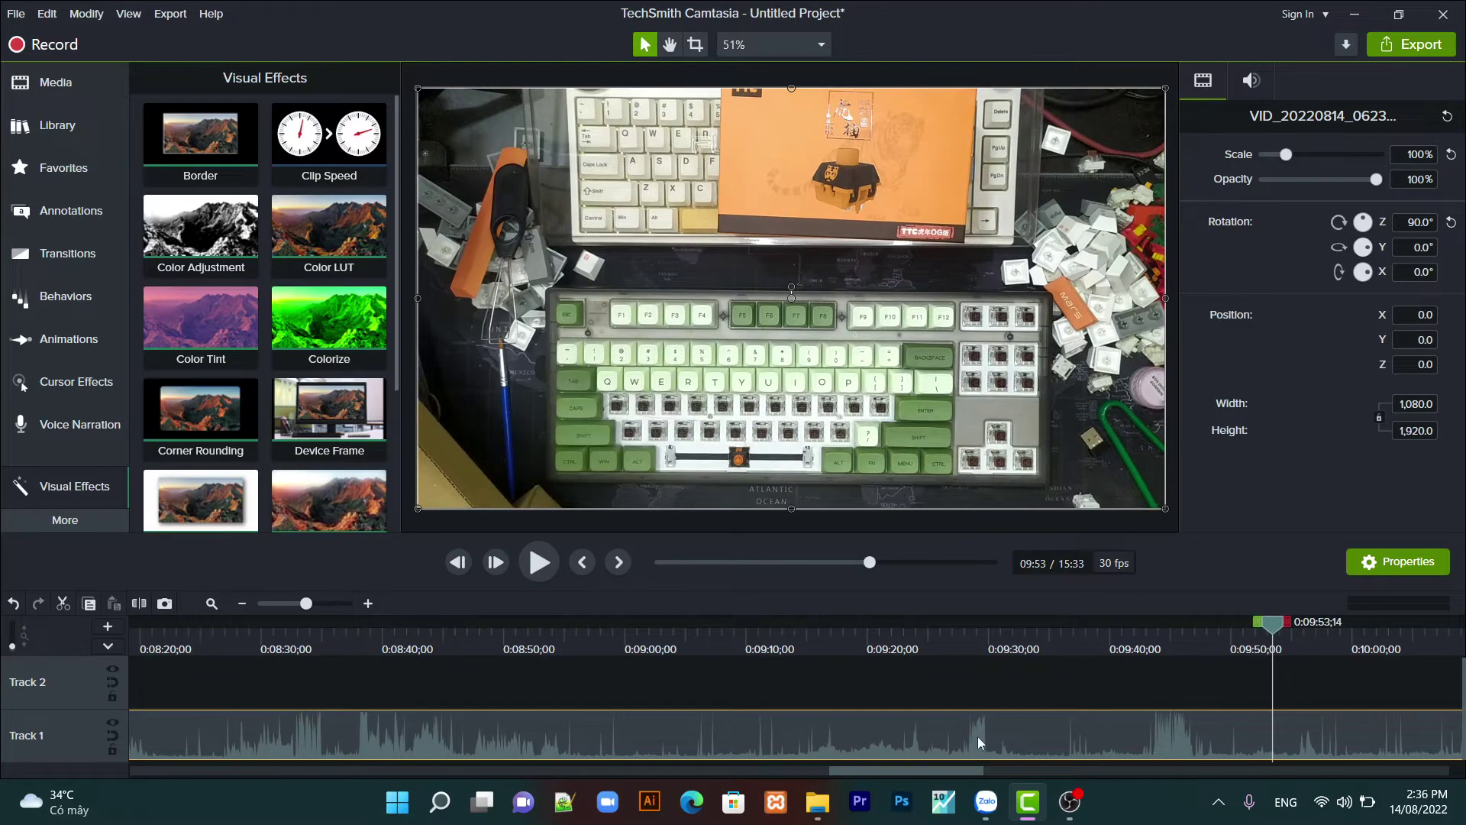
left_click_drag(918, 772, 1067, 745)
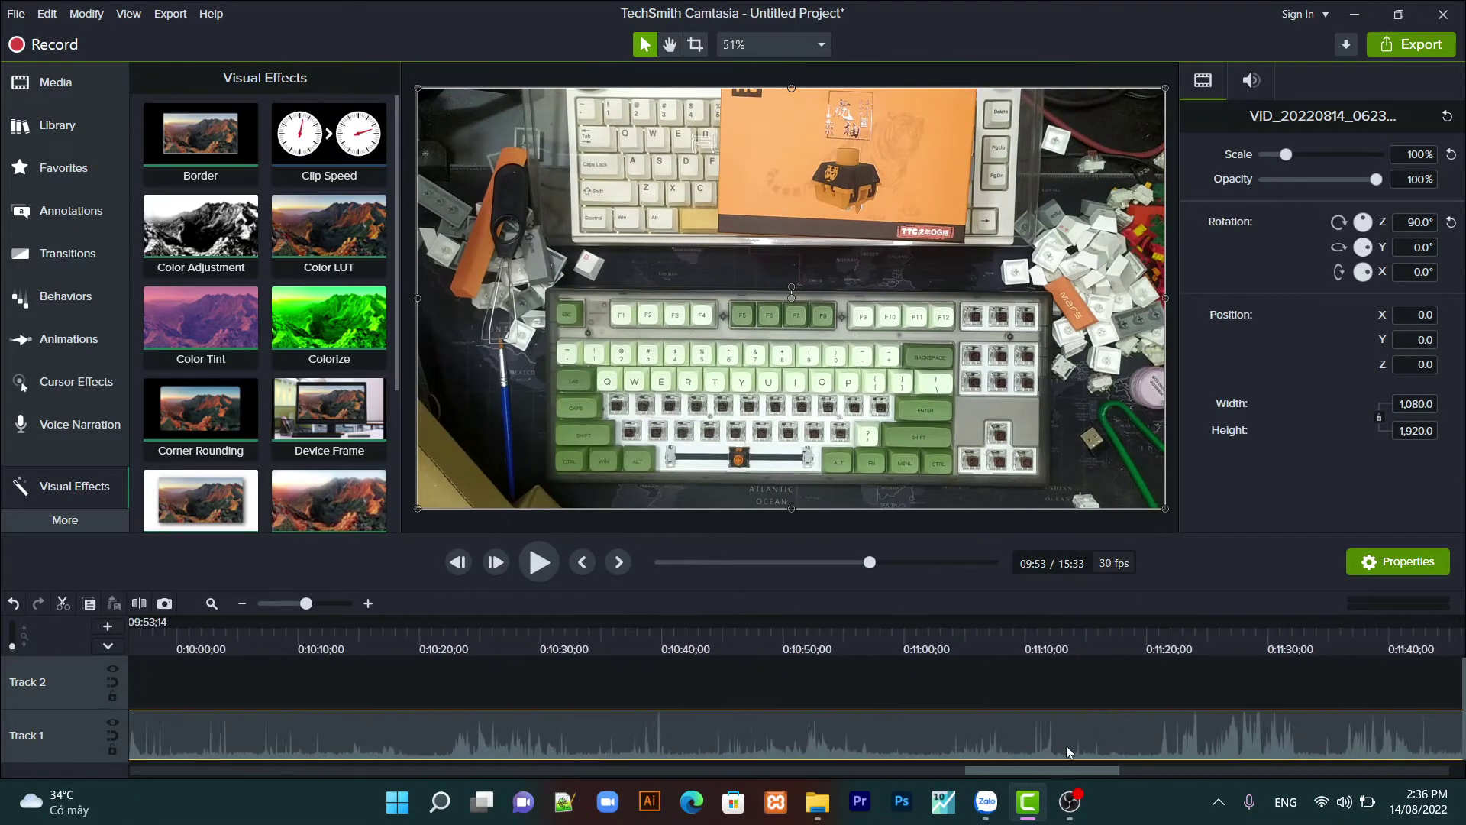
left_click(1296, 631)
Split the last clip on Track 1 at 0:02:03;18
left_click_drag(1295, 625, 1190, 736)
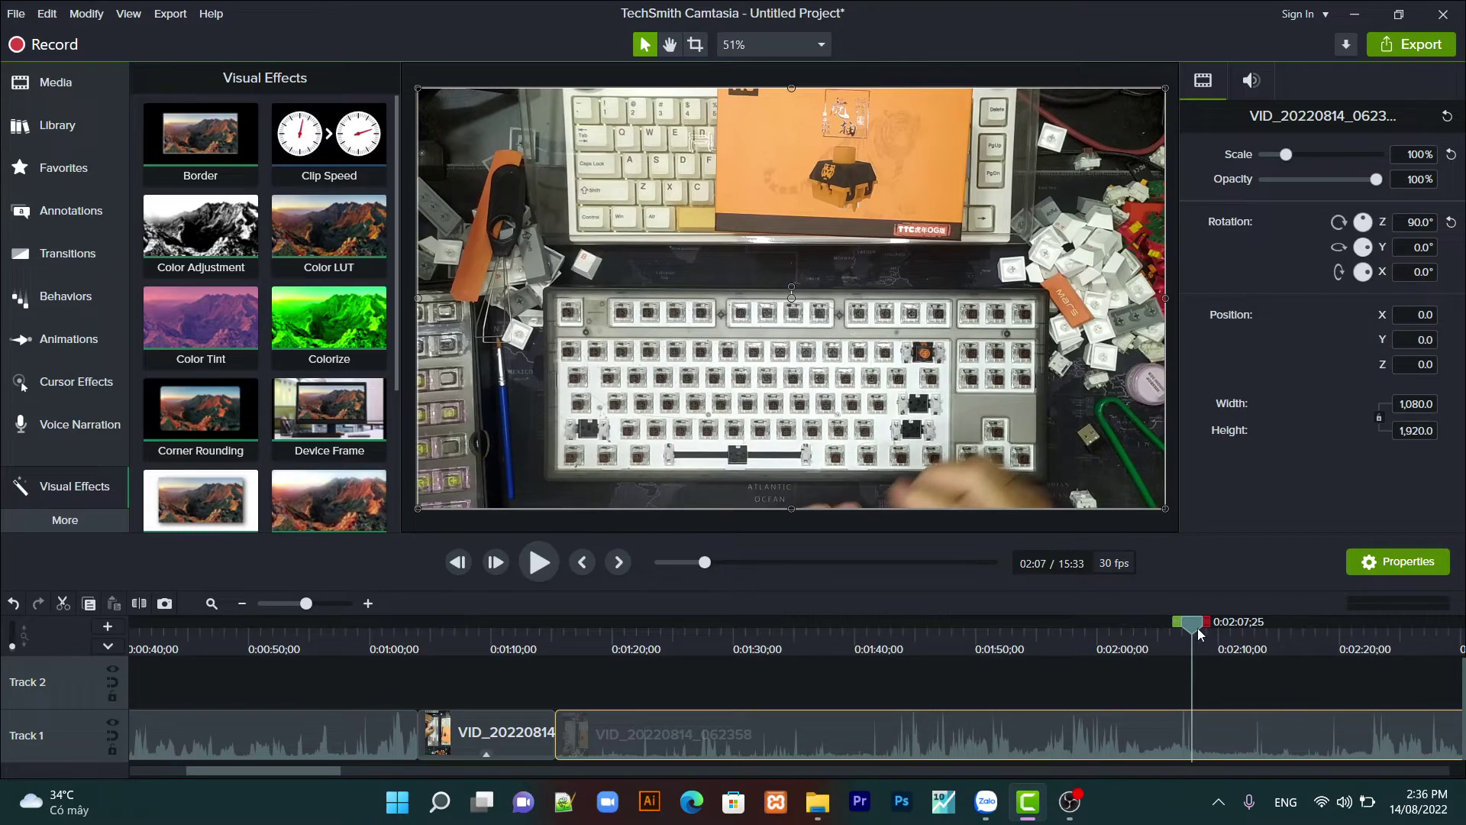
left_click_drag(1198, 629, 1144, 631)
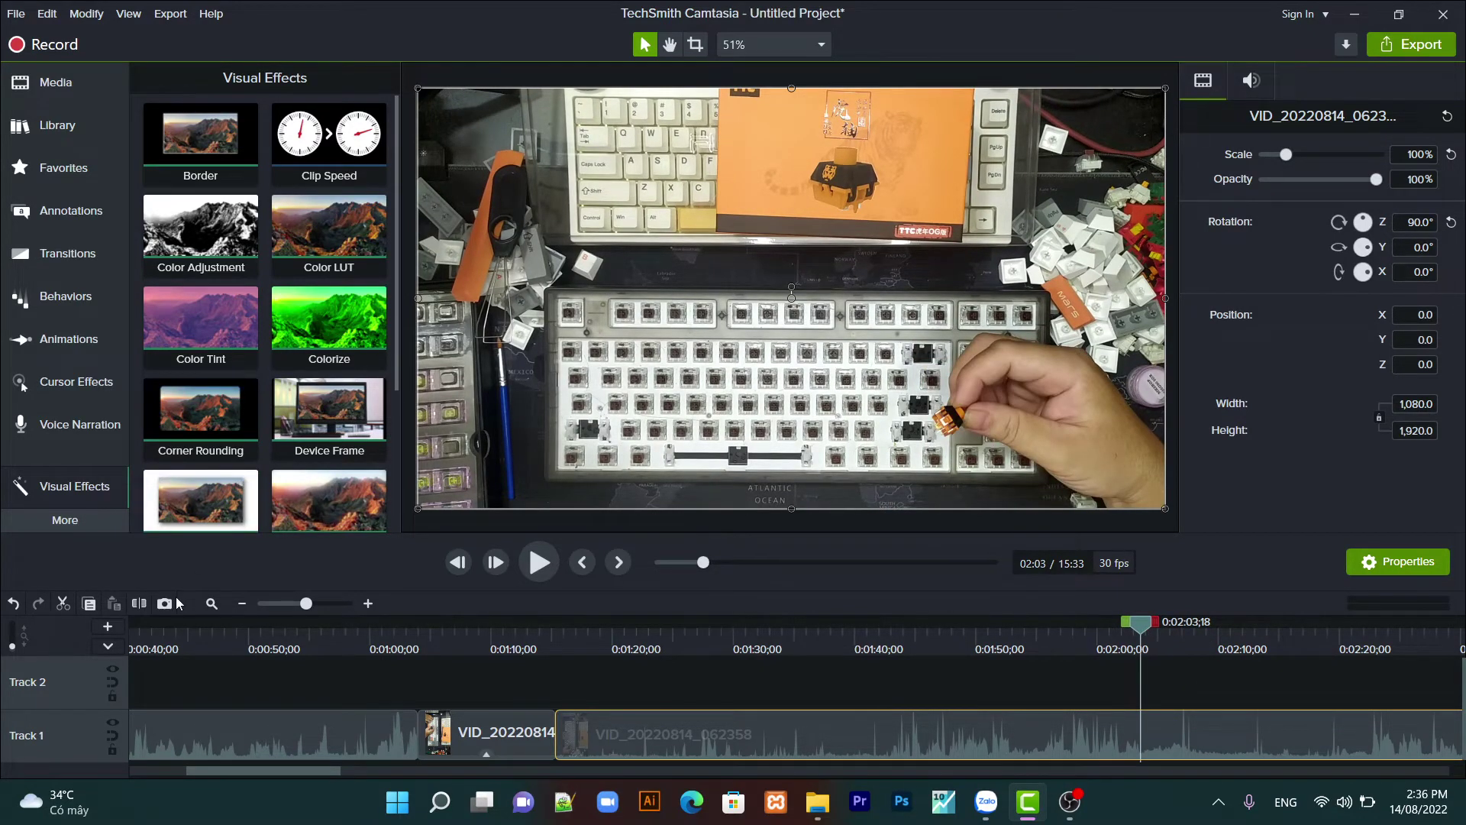
left_click(136, 604)
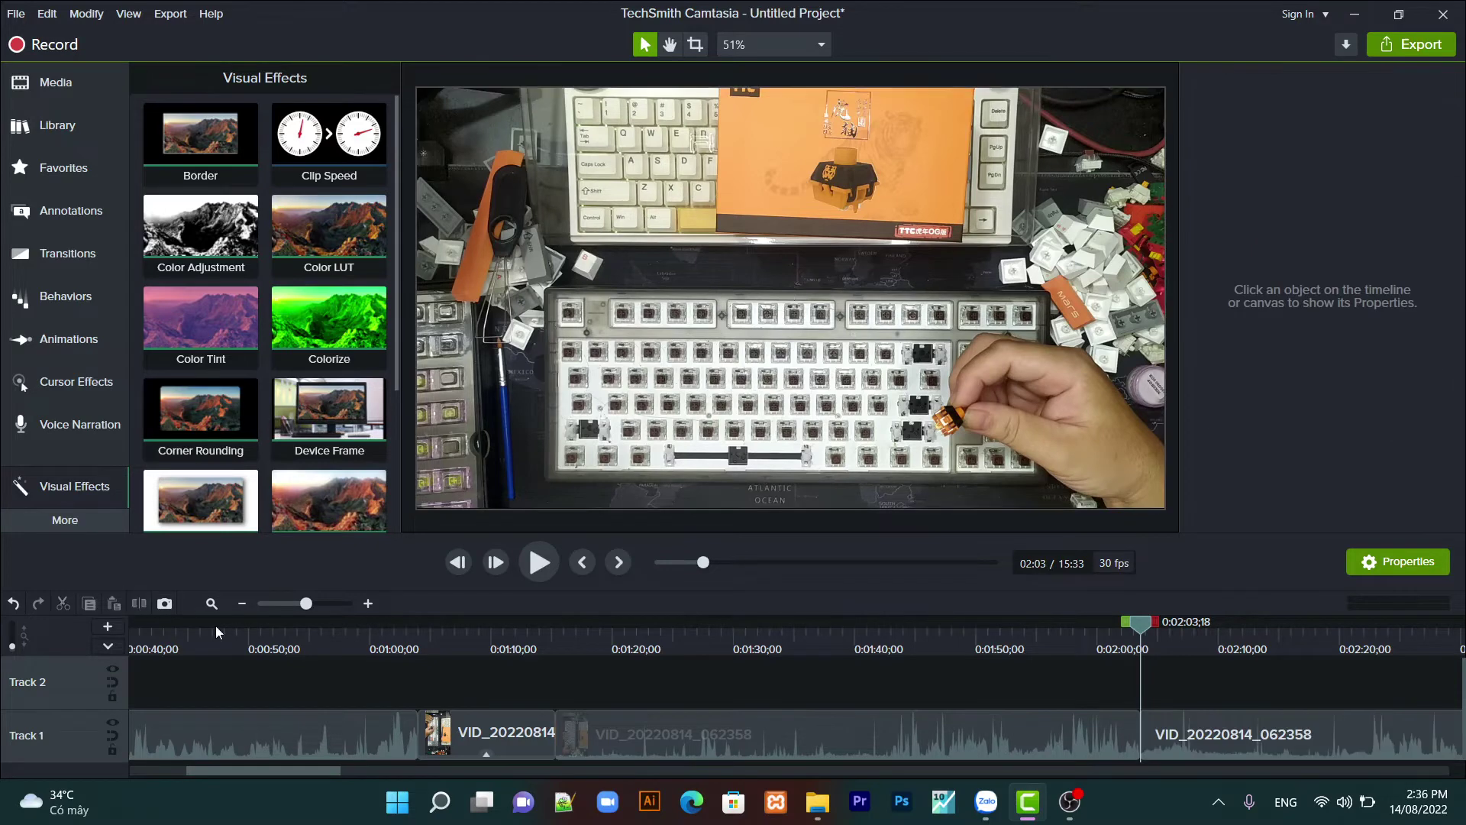
Split the remaining last clip on Track 1 at 0:02:45;13
left_click_drag(310, 771, 395, 804)
left_click_drag(443, 626, 700, 655)
left_click(946, 675)
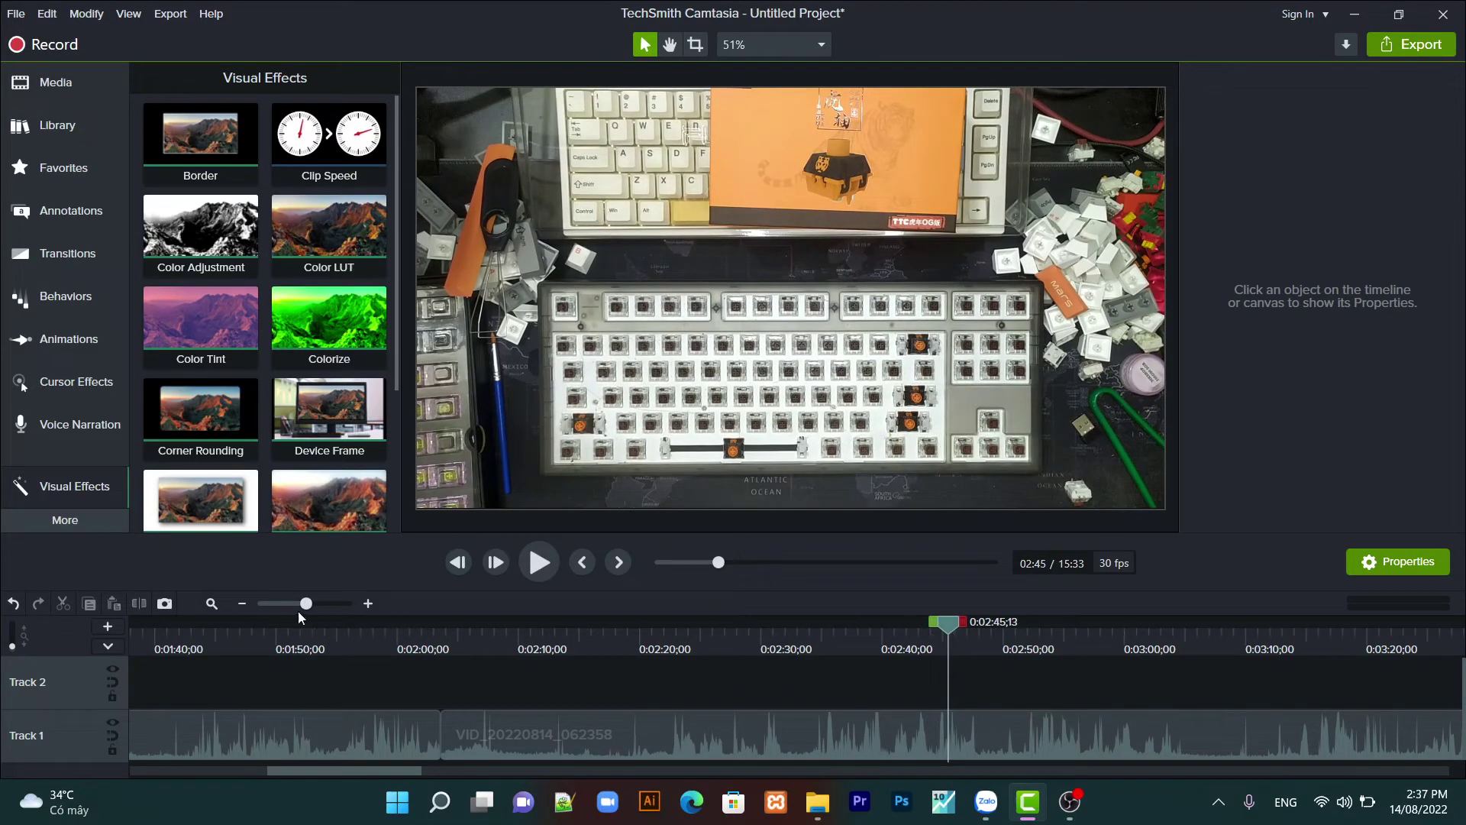
left_click(910, 745)
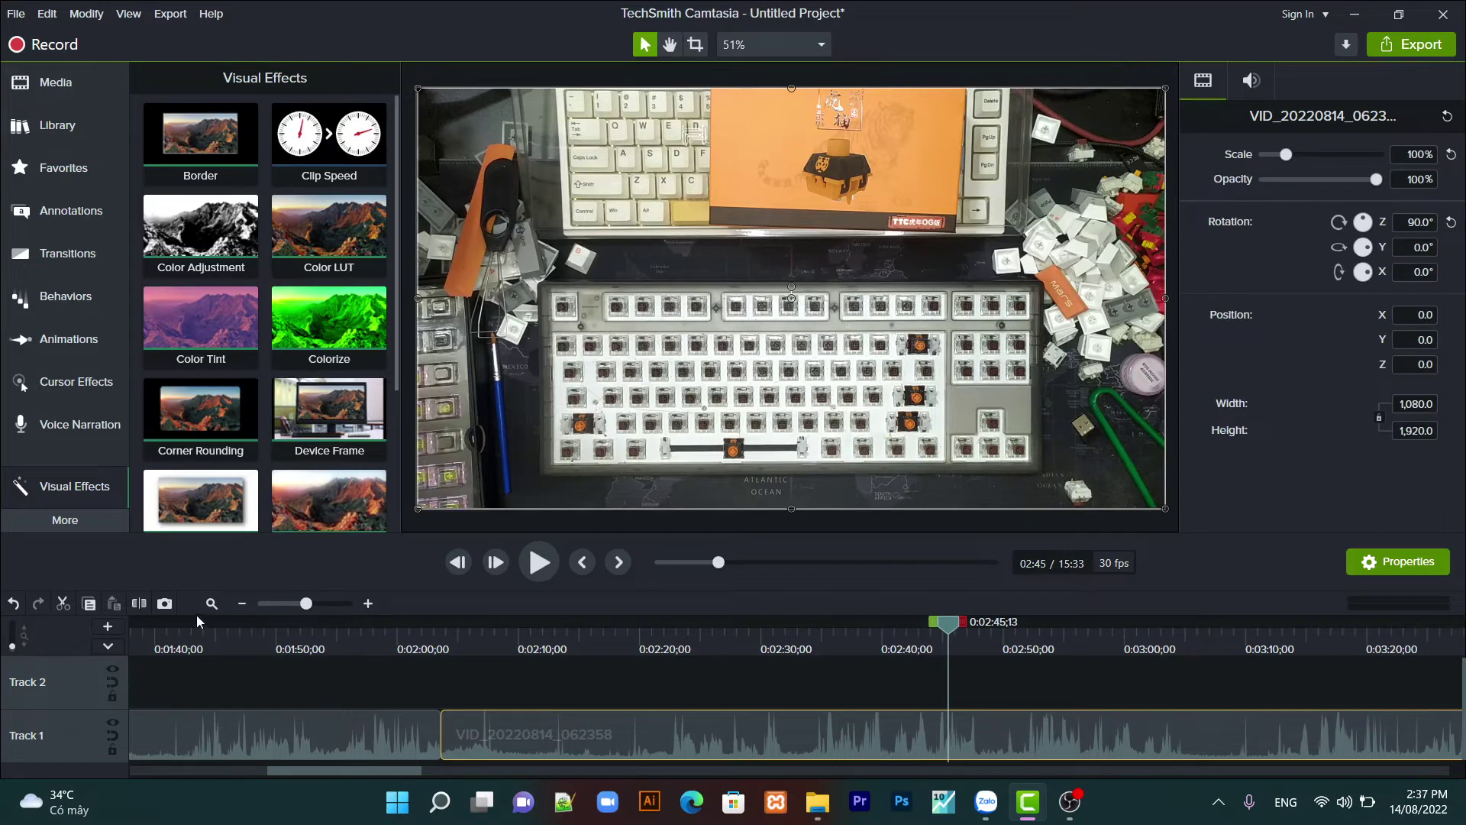
left_click(140, 608)
Apply the Clip Speed effect to the Track 1 clip between 0:02:03;18 and 0:02:45;13, and expand its effect bar
left_click(599, 736)
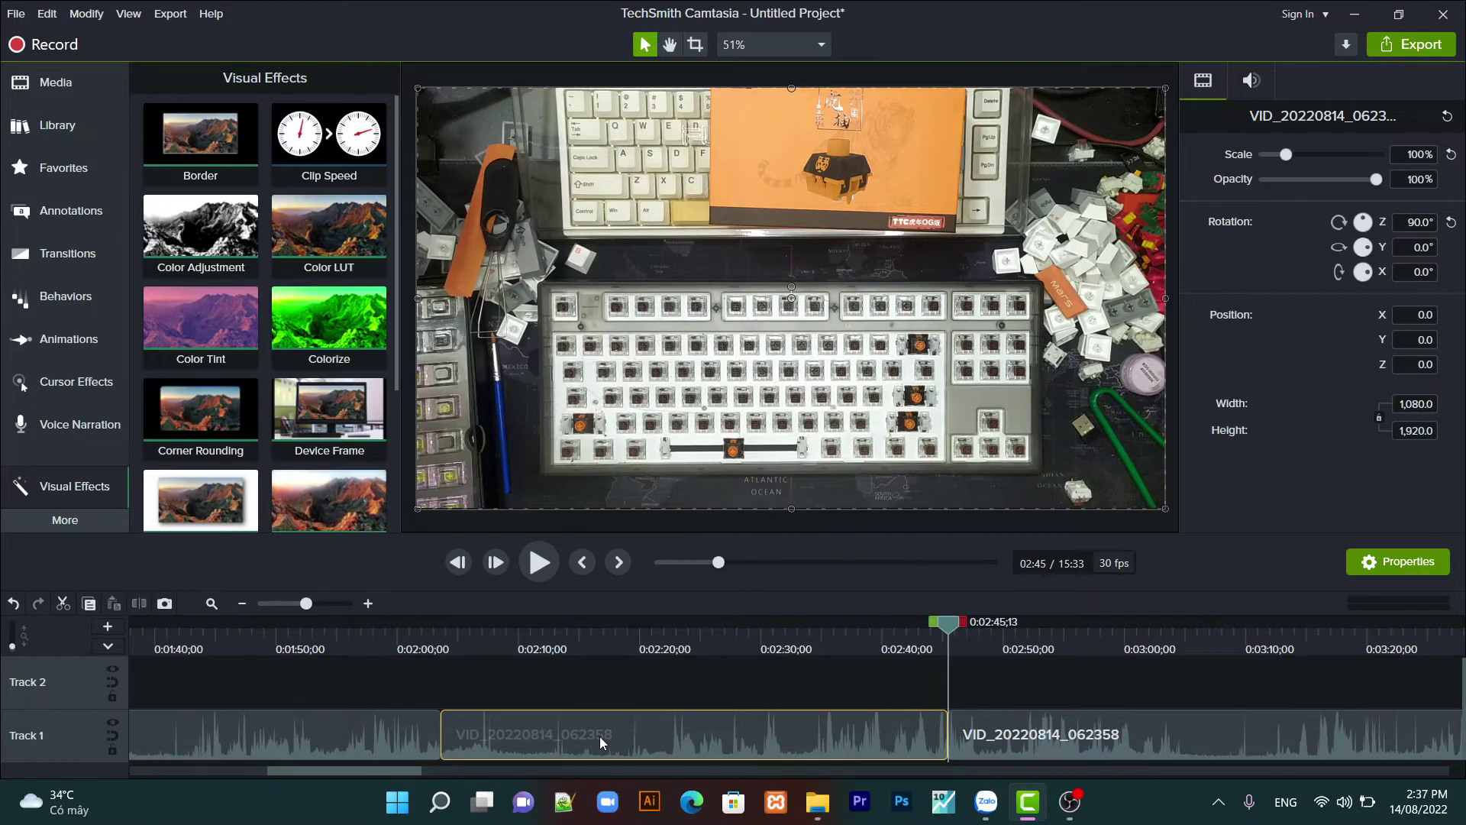
right_click(599, 737)
key("Escape")
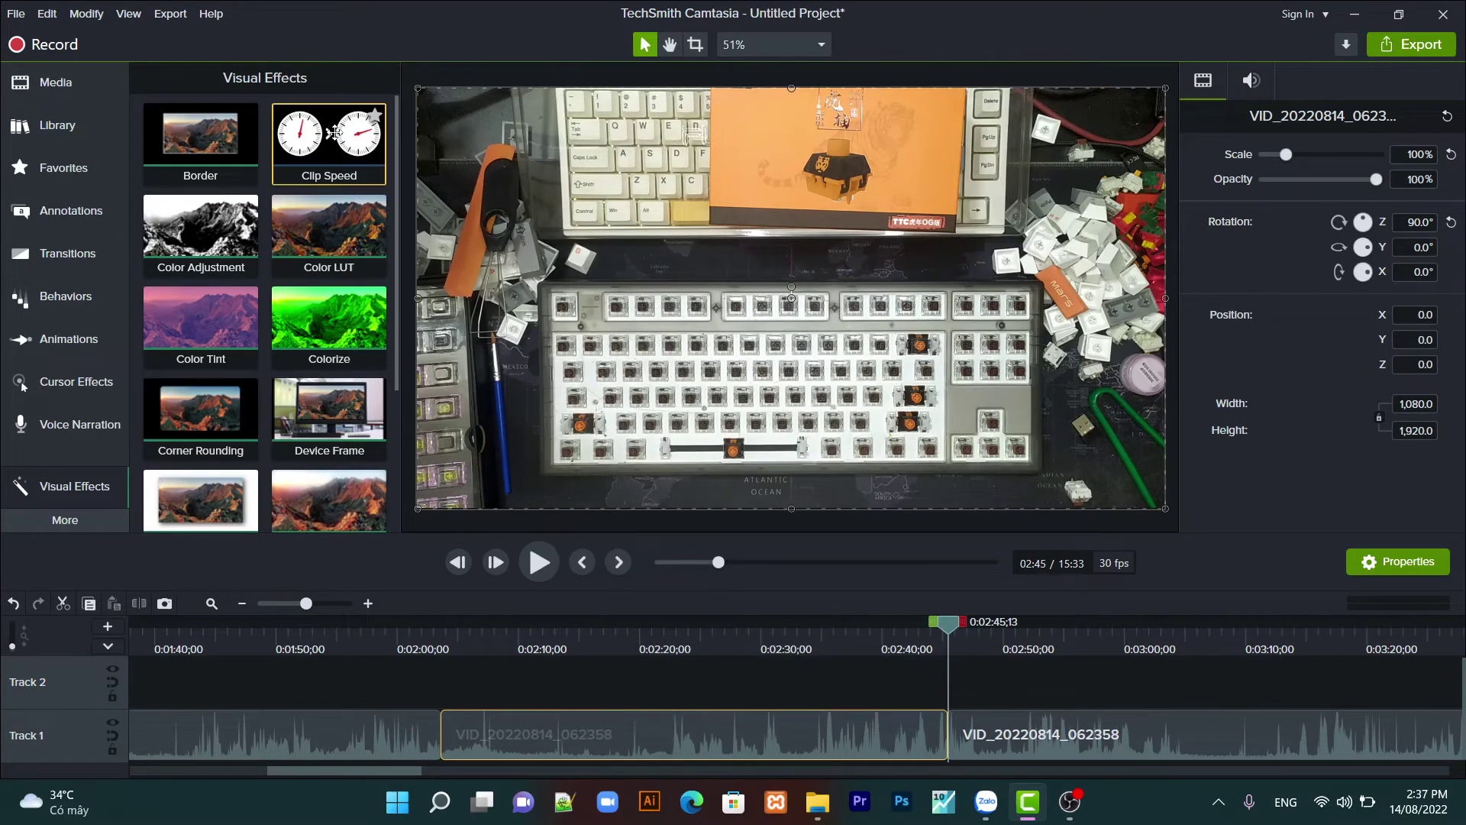
left_click_drag(335, 133, 572, 744)
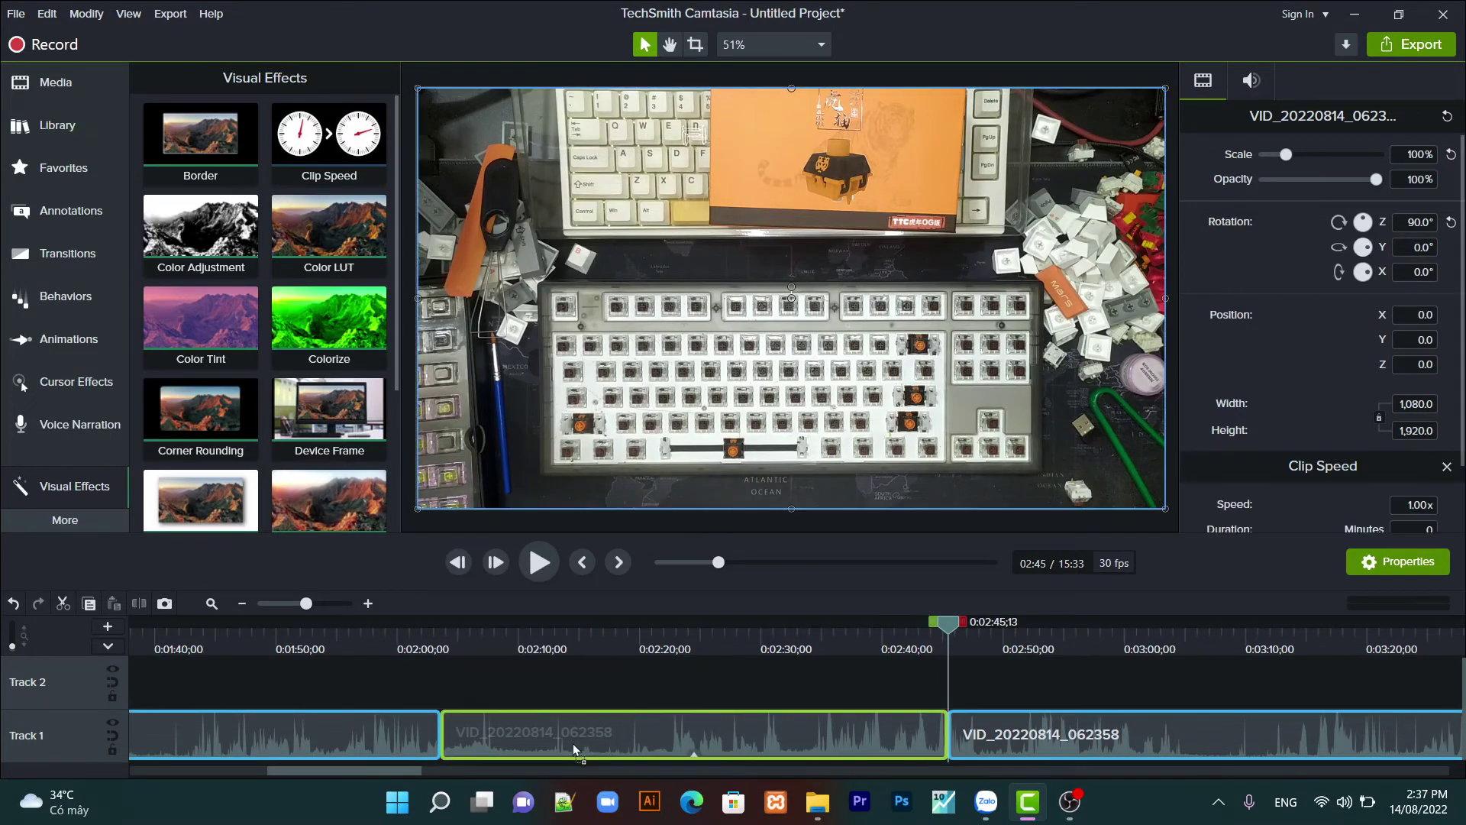
left_click(695, 755)
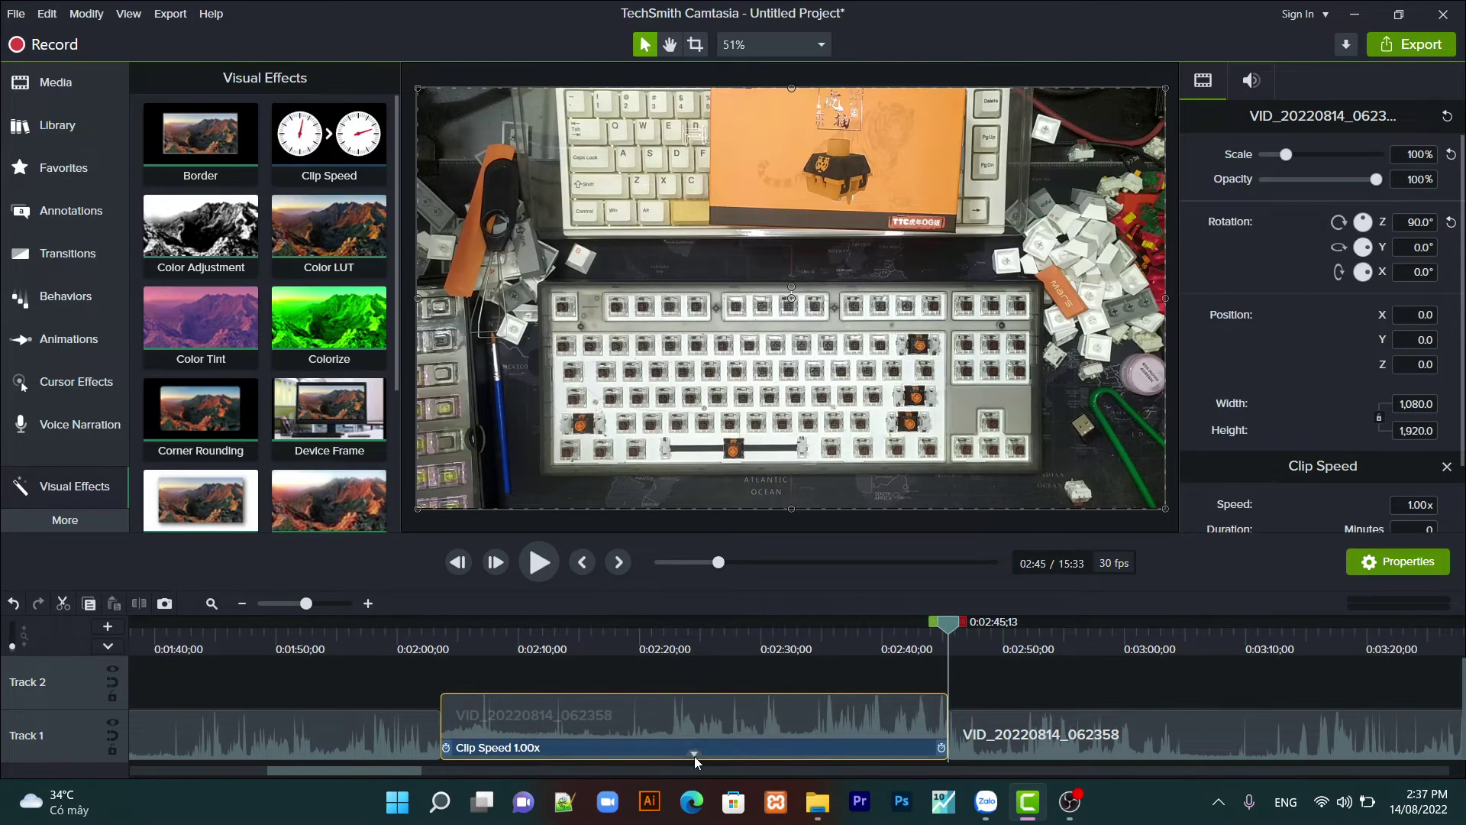
Shift the last clip along Track 1 to make room and stretch the preceding clip to a speed of about 0.51x
left_click(969, 754)
left_click_drag(1029, 750, 1257, 750)
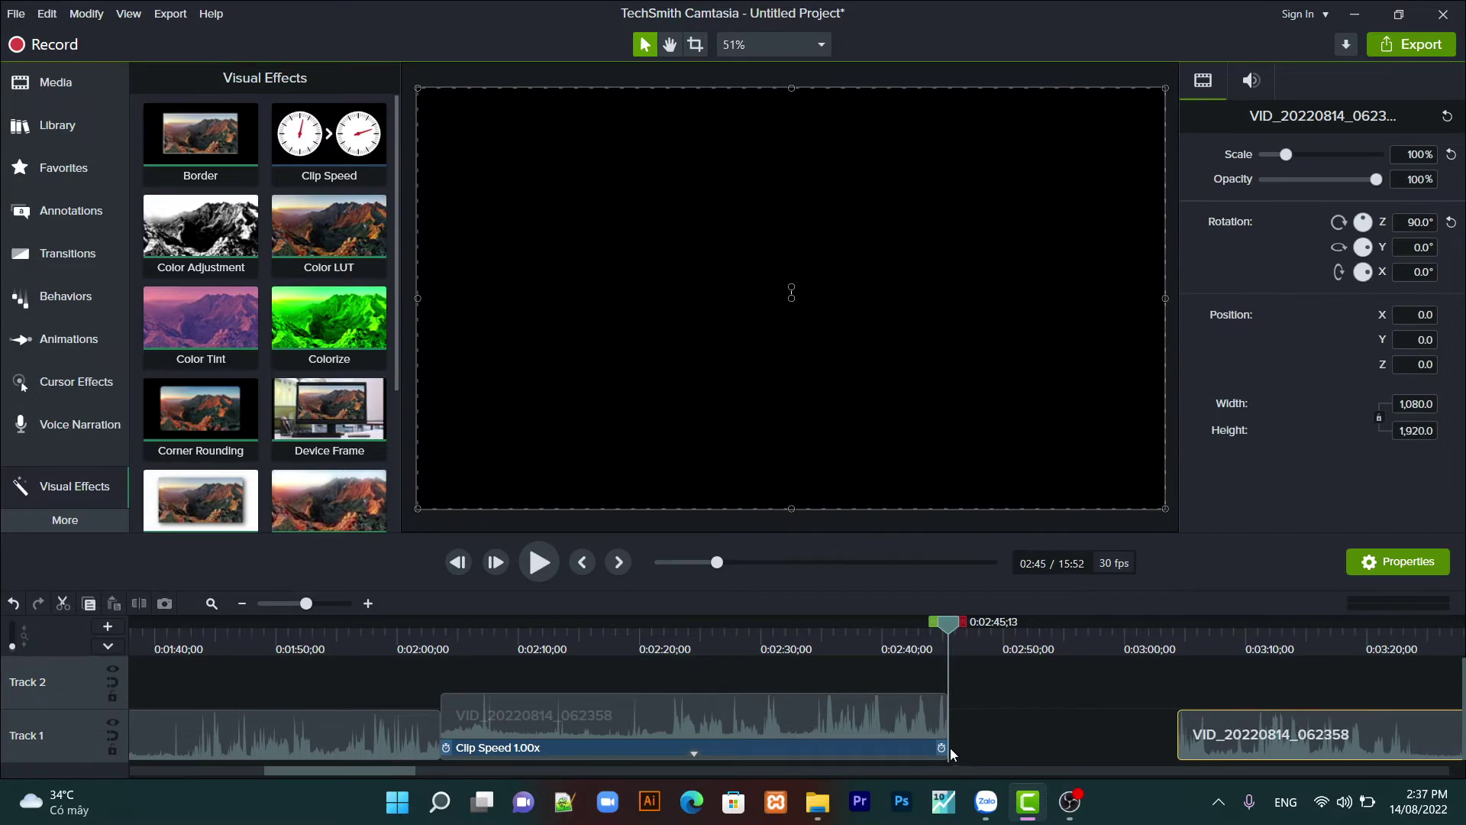
left_click_drag(947, 747, 1170, 750)
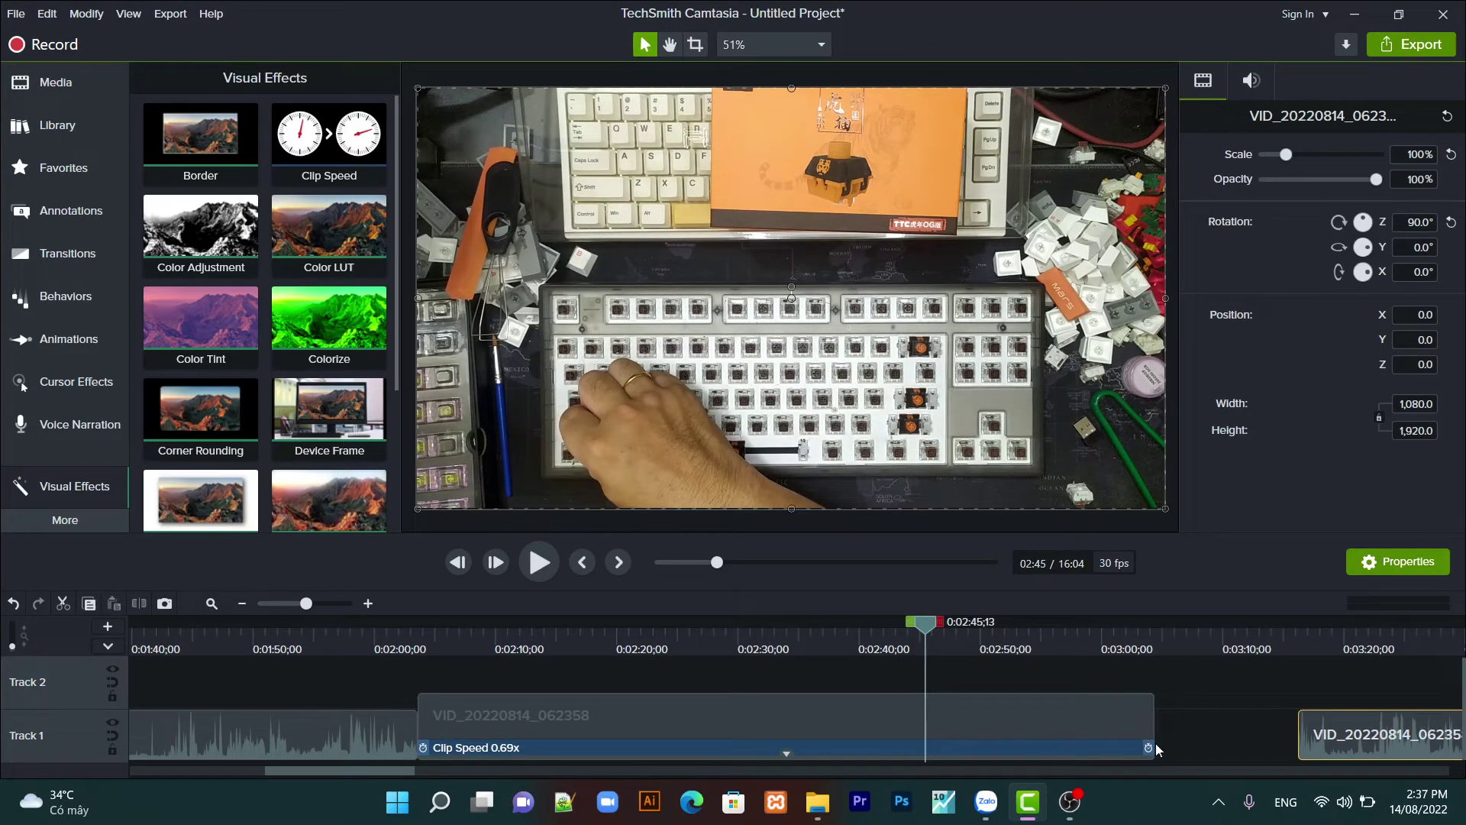
left_click_drag(1154, 749, 1344, 742)
left_click(1403, 741)
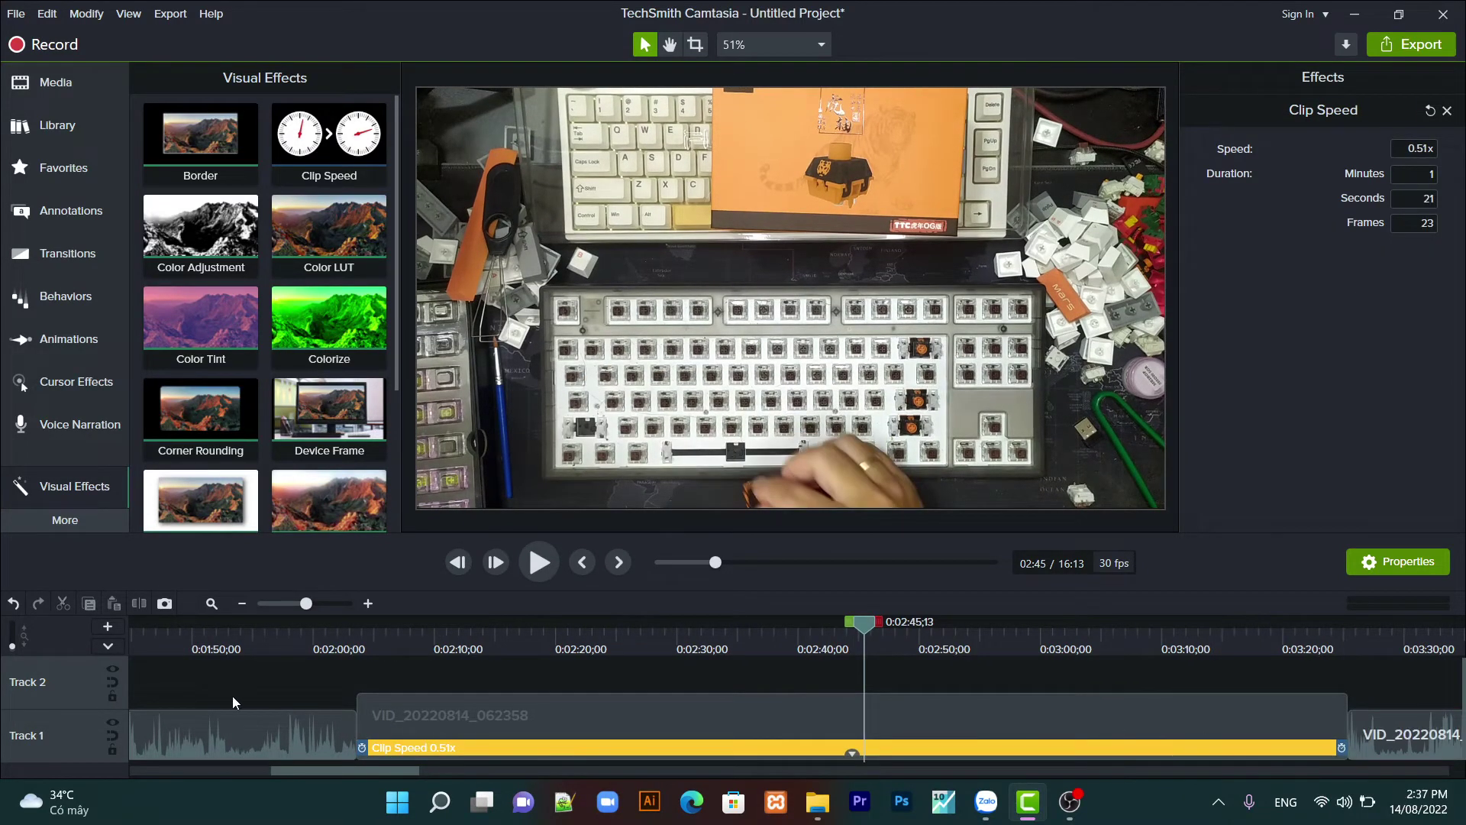
Play the slowed clip from just before its start, and skip ahead to check its final seconds
left_click(351, 625)
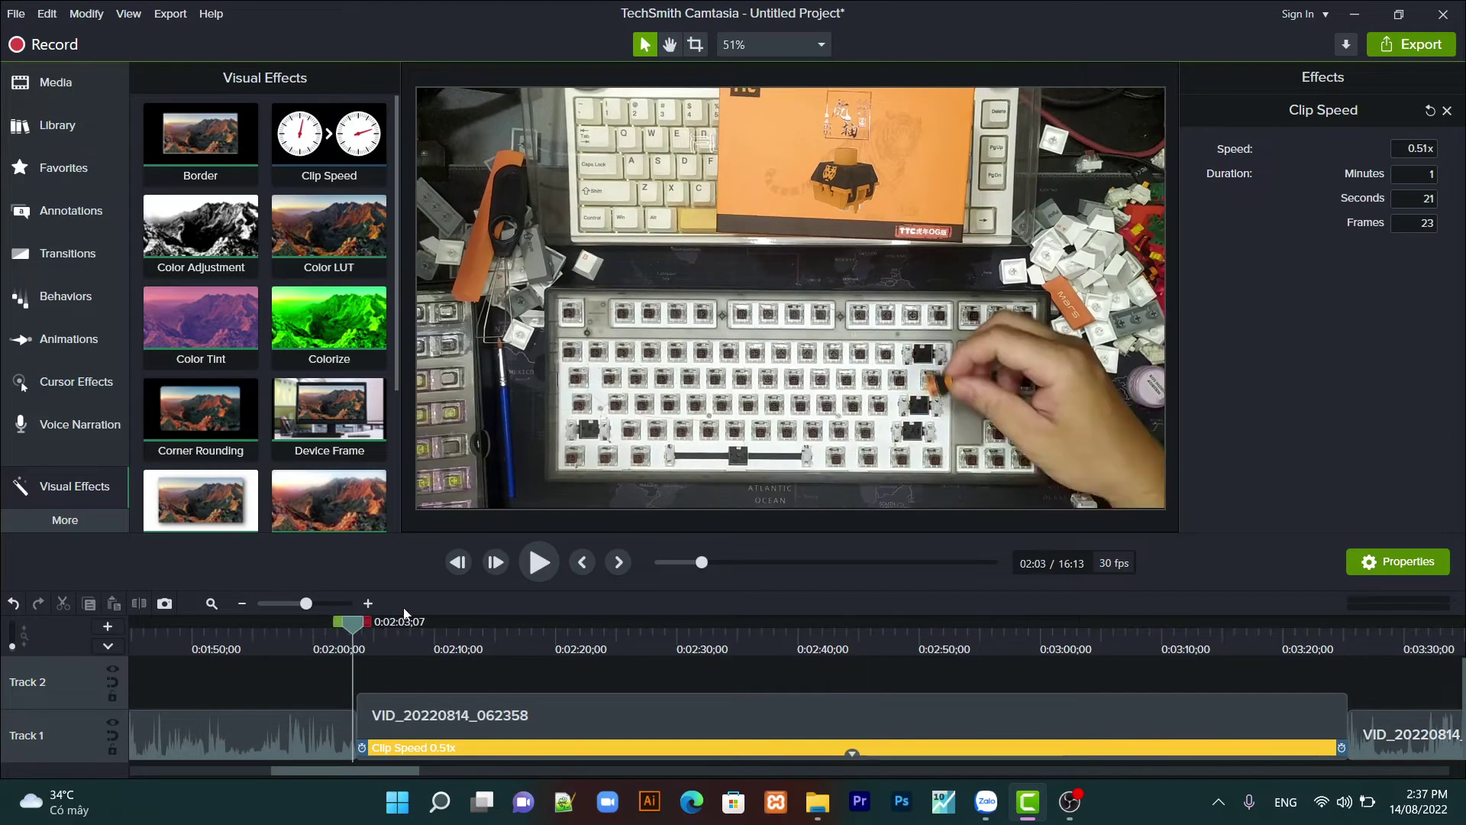
left_click(523, 573)
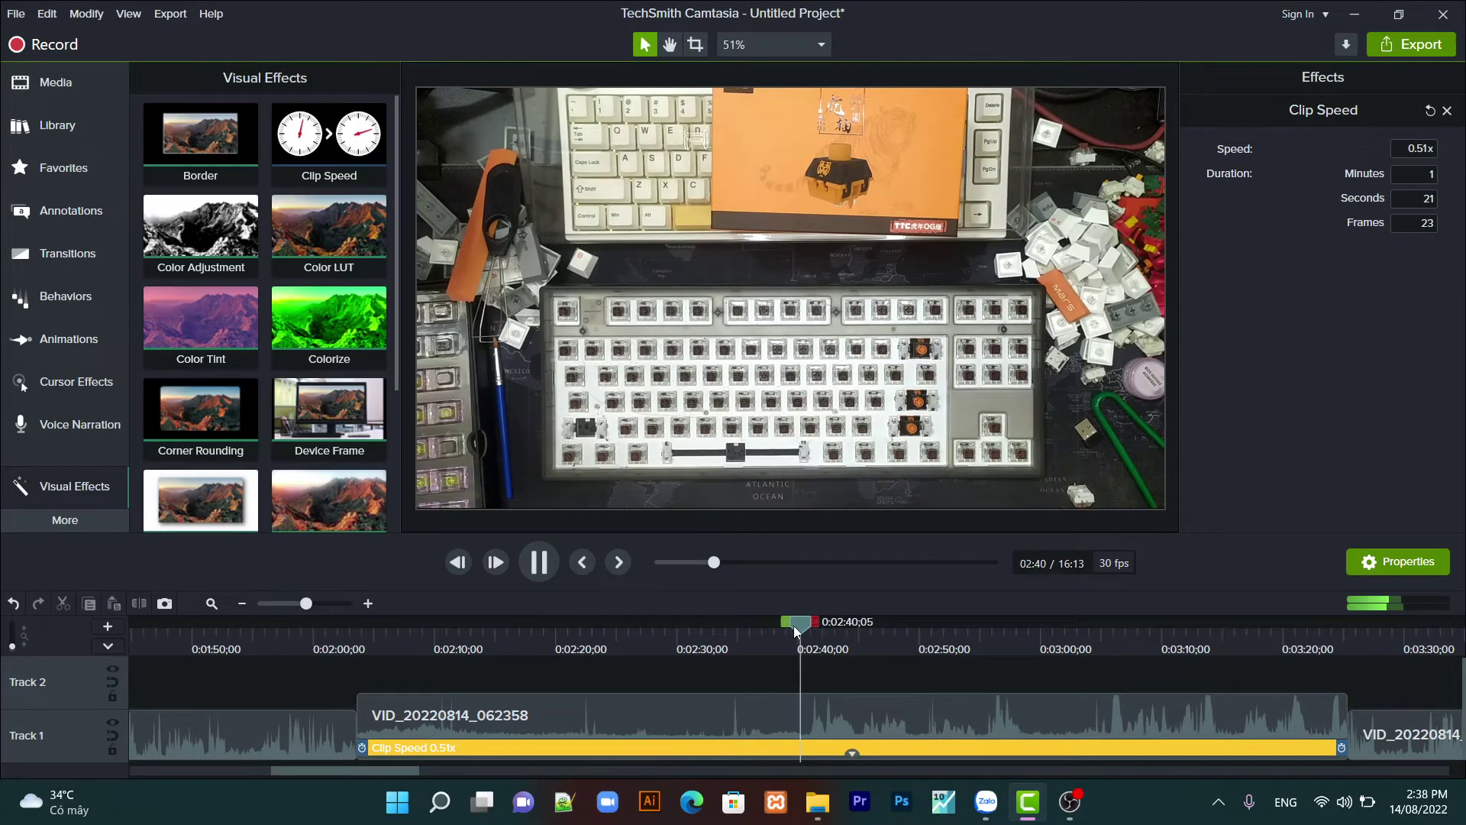
left_click_drag(794, 625, 1231, 665)
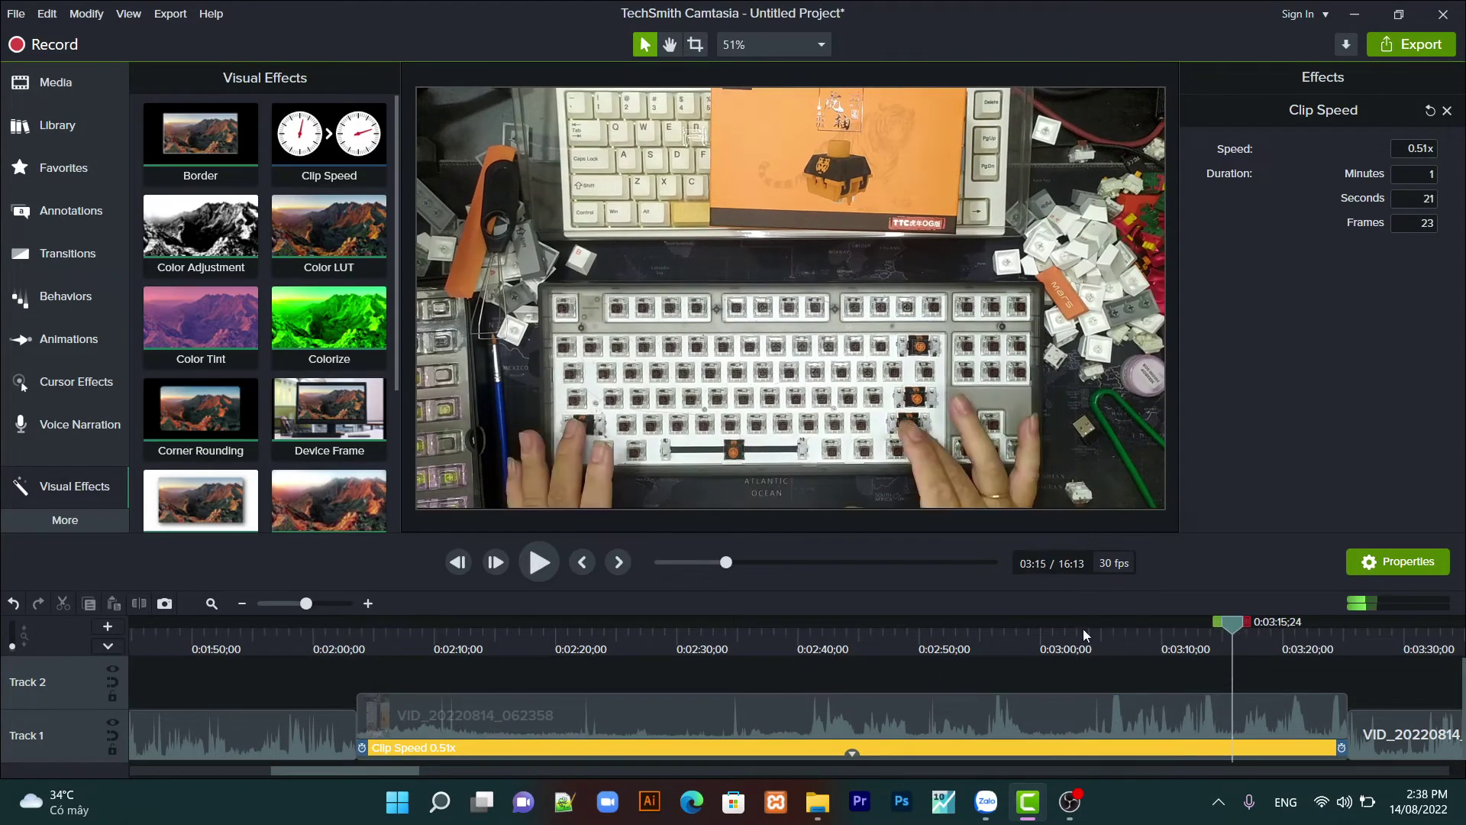
left_click(539, 563)
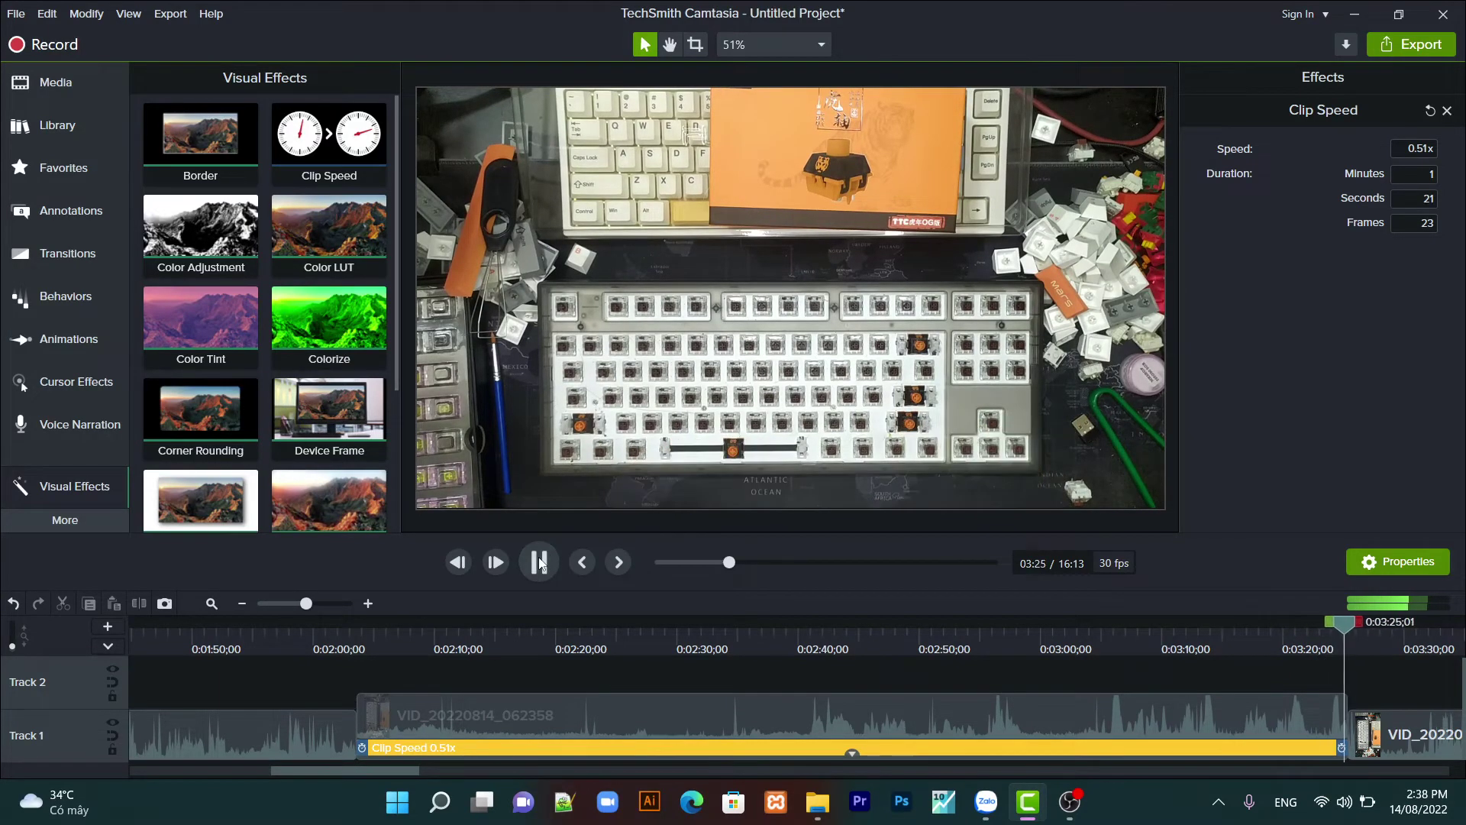
left_click(540, 564)
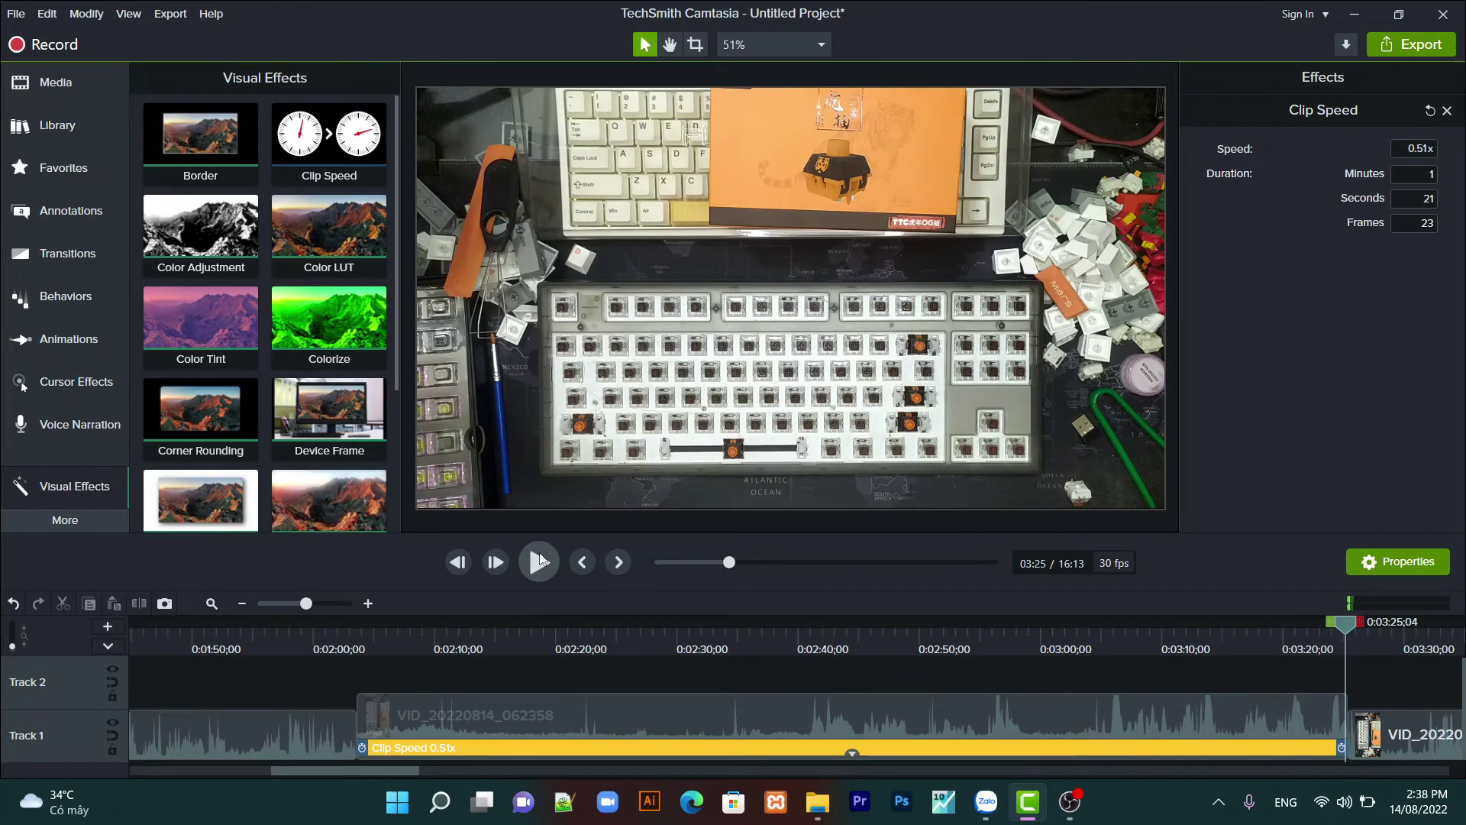
Separate the audio from the slowed clip and delete the detached audio on Track 2
left_click(558, 712)
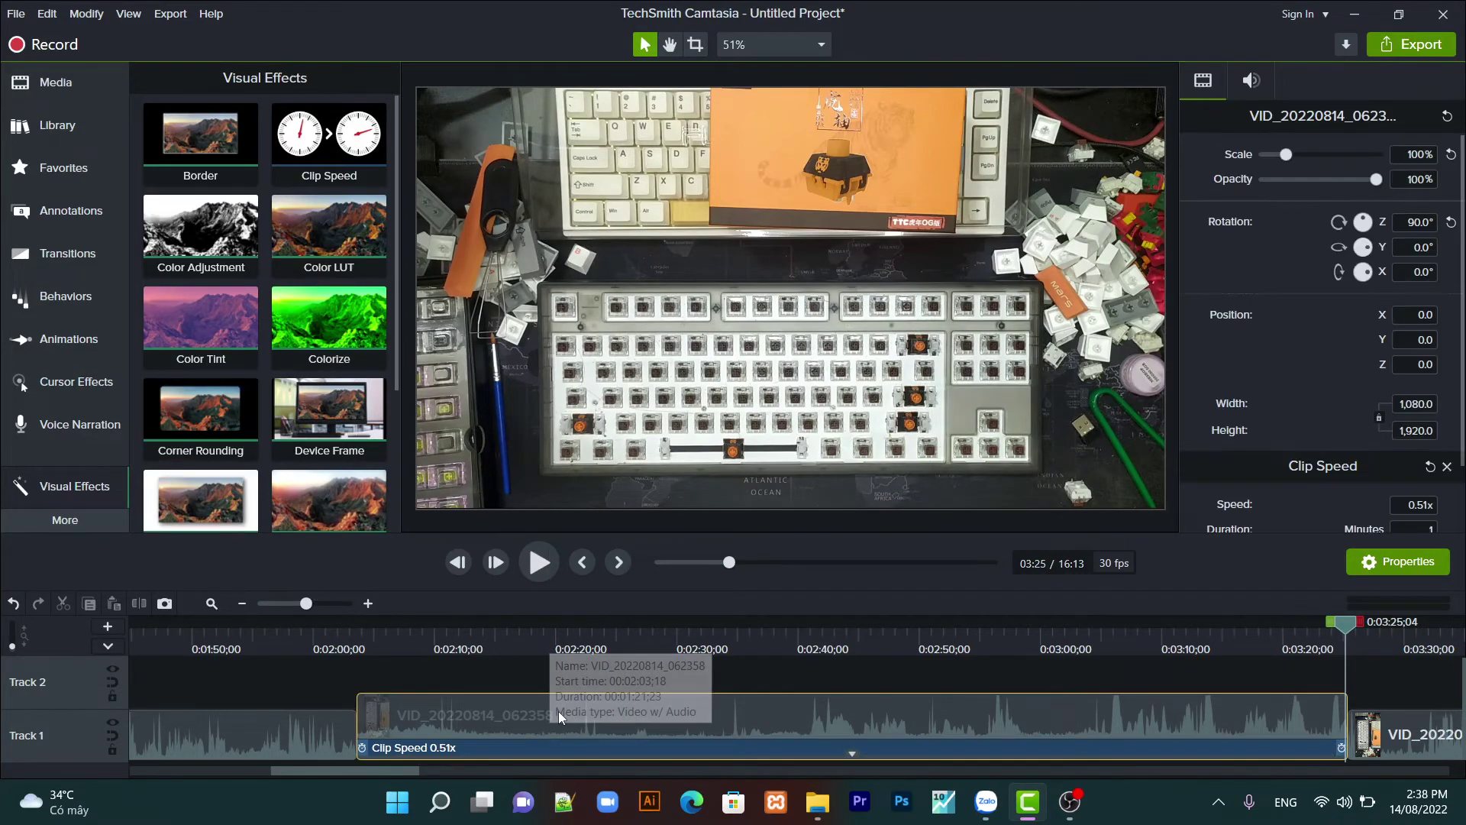
right_click(558, 712)
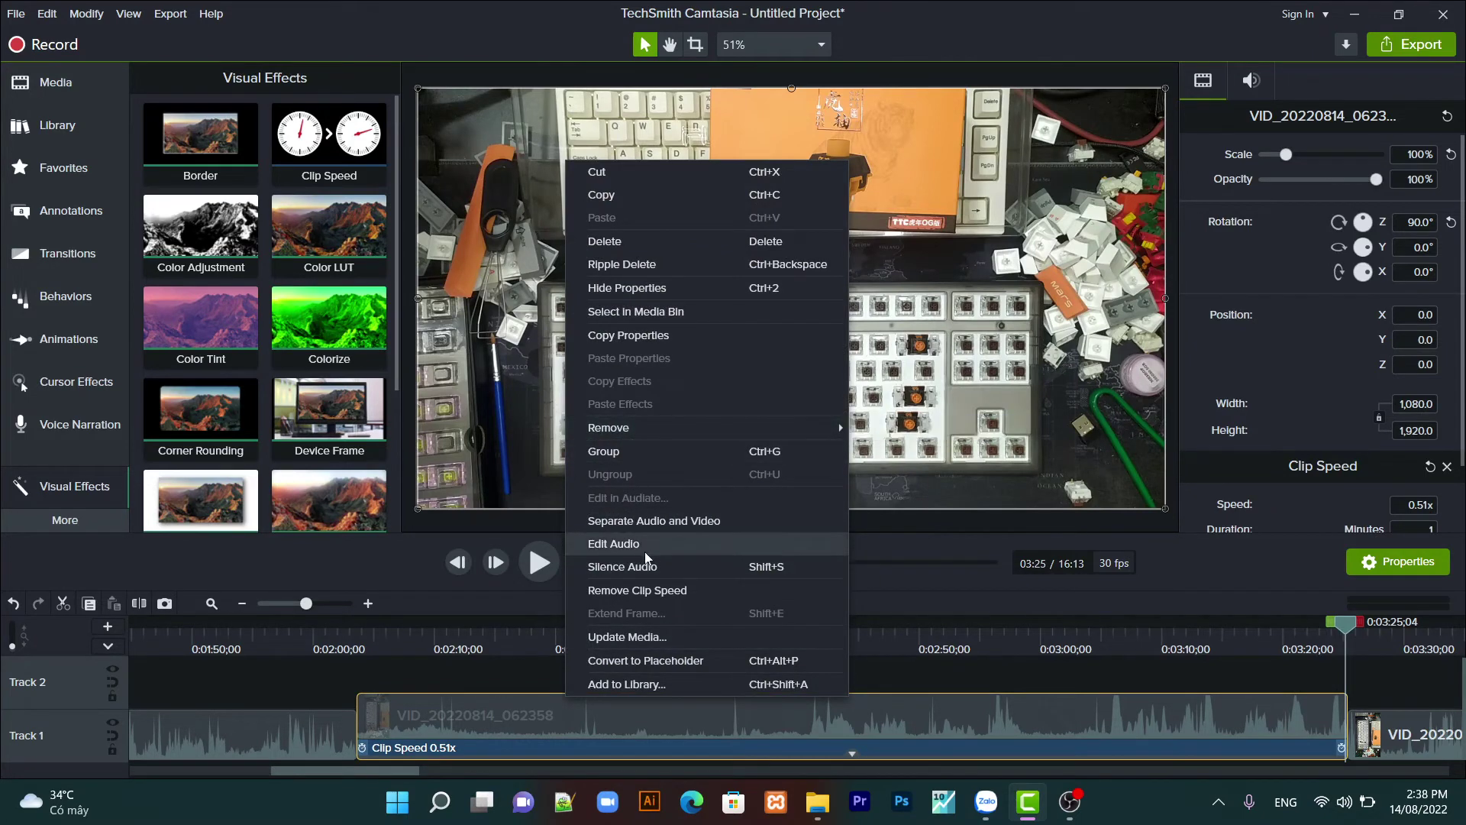
left_click(685, 523)
left_click(674, 689)
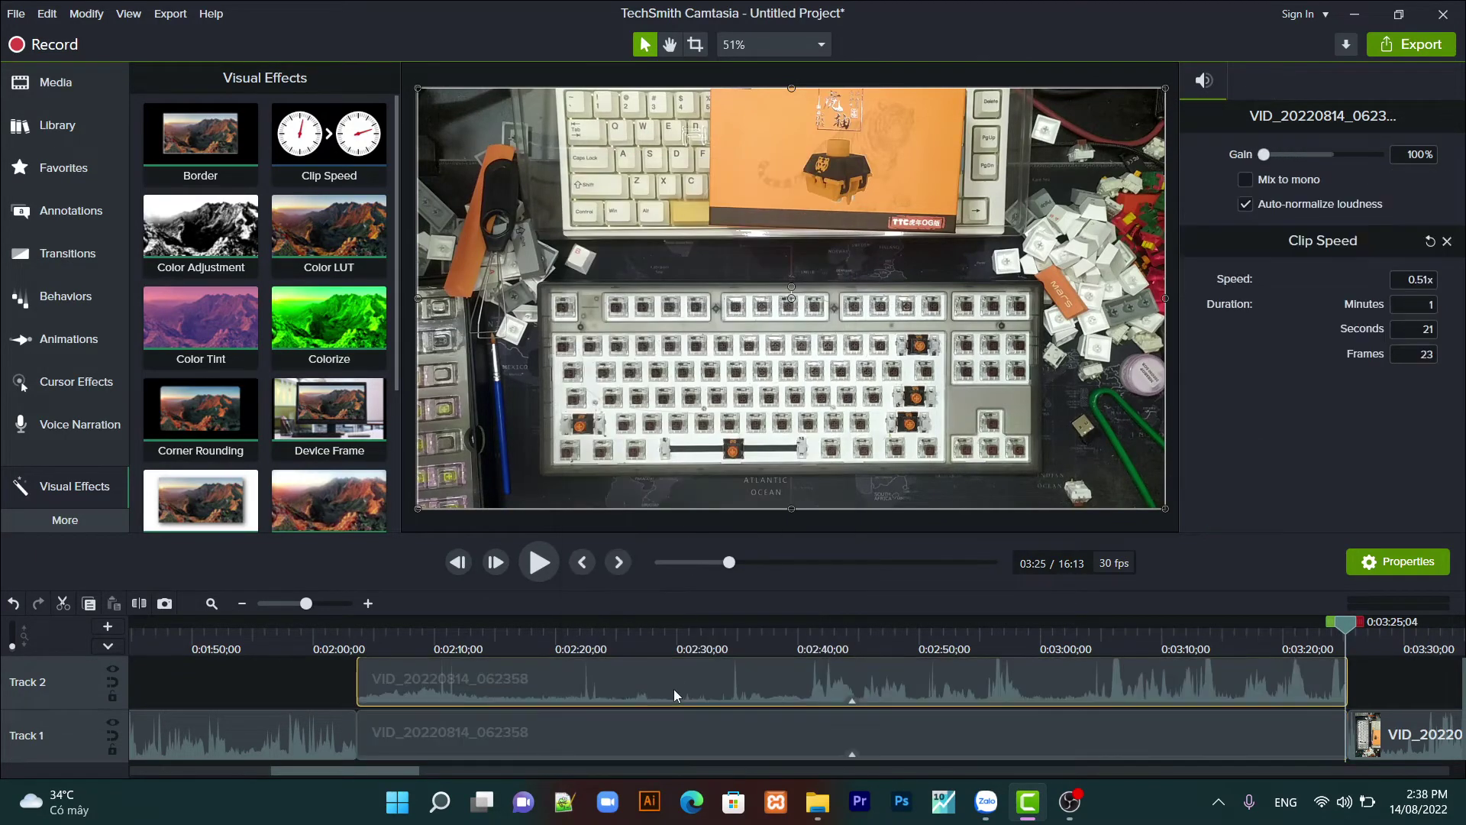
key("Delete")
left_click(722, 745)
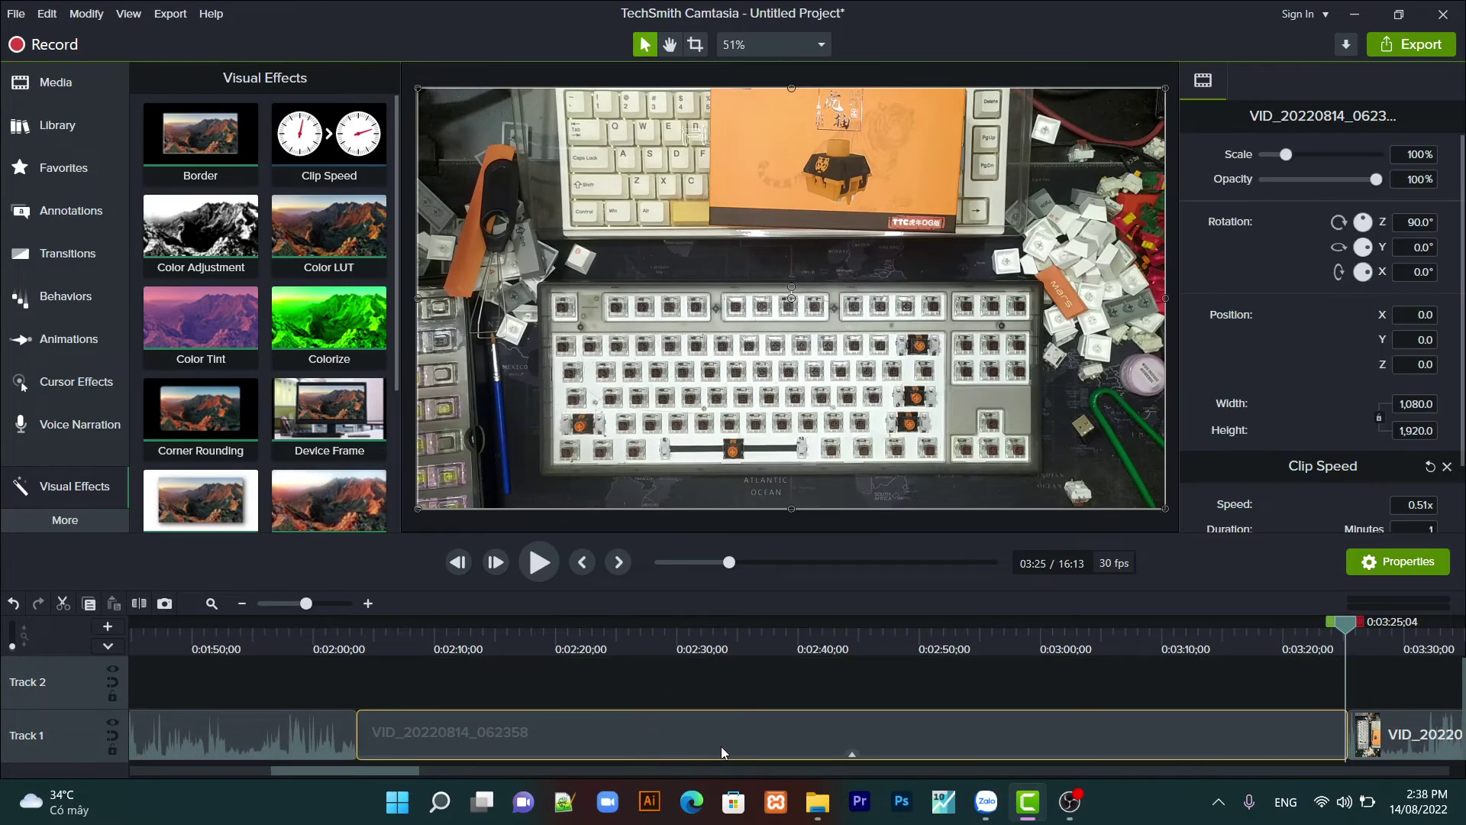
left_click(698, 696)
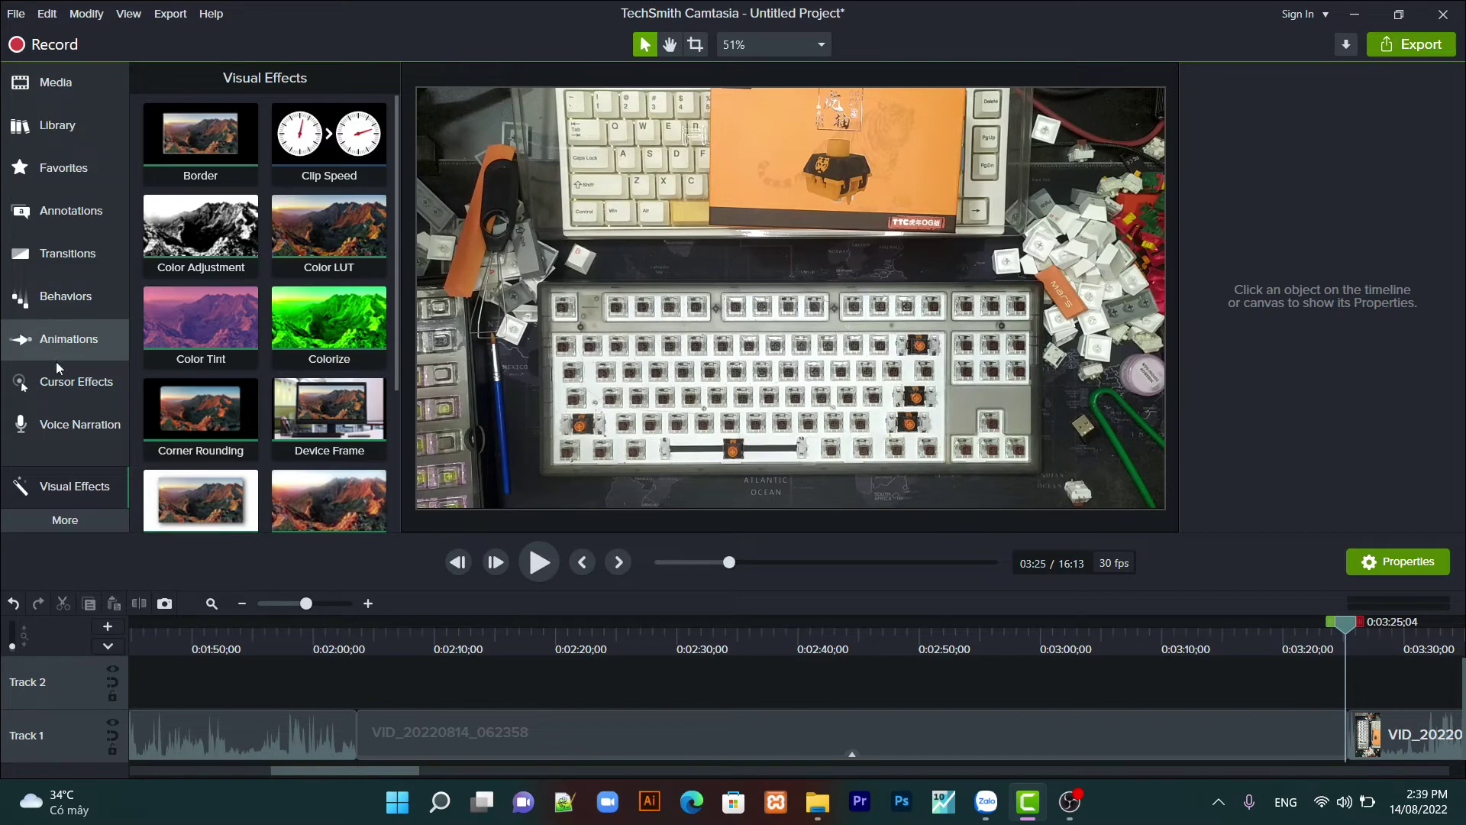
Record a voice narration from the slowed clip's start at 0:02:03;17 through to its end, and save it as Narration 2
left_click(57, 426)
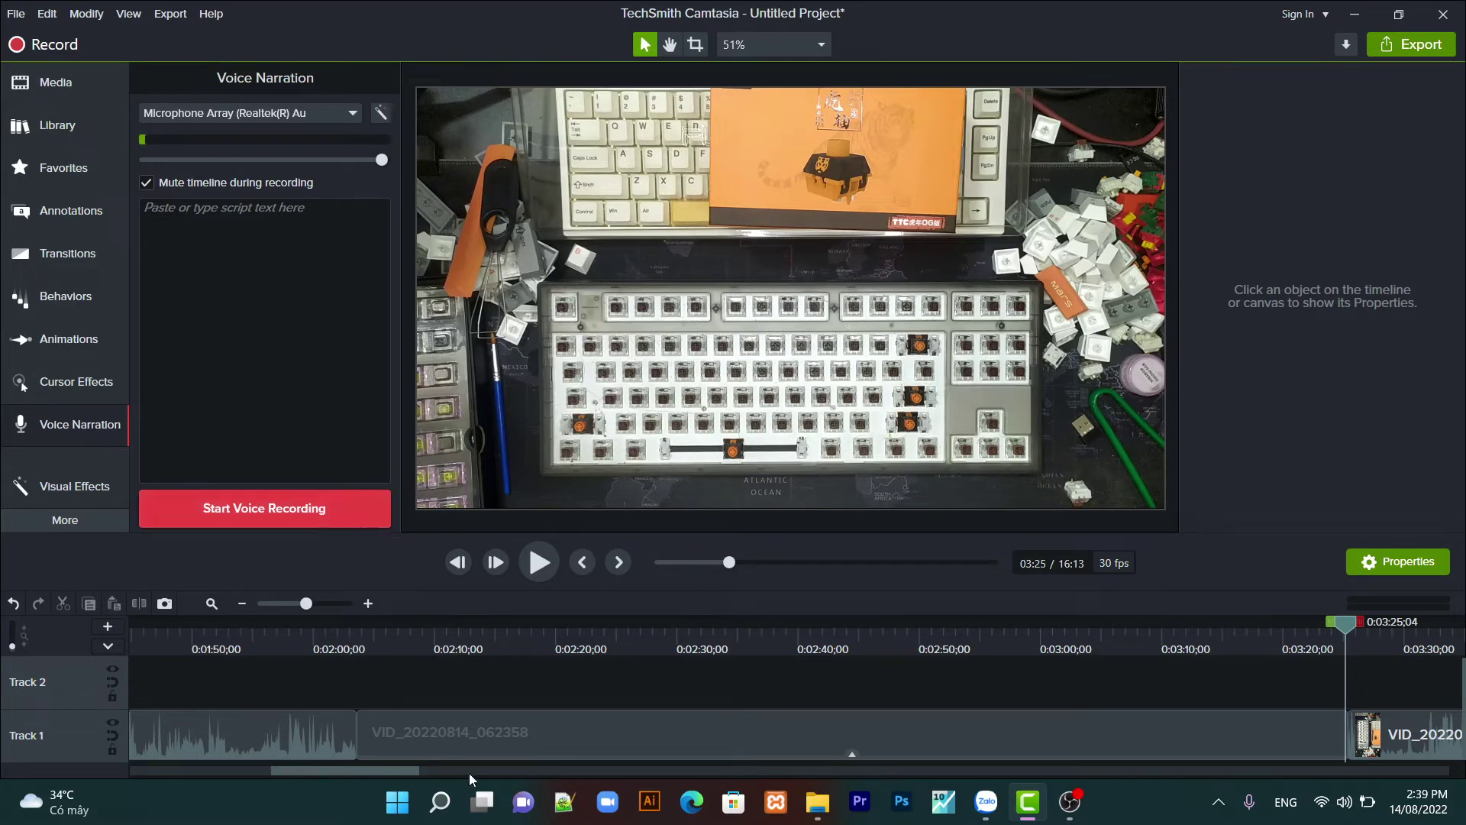
left_click(471, 749)
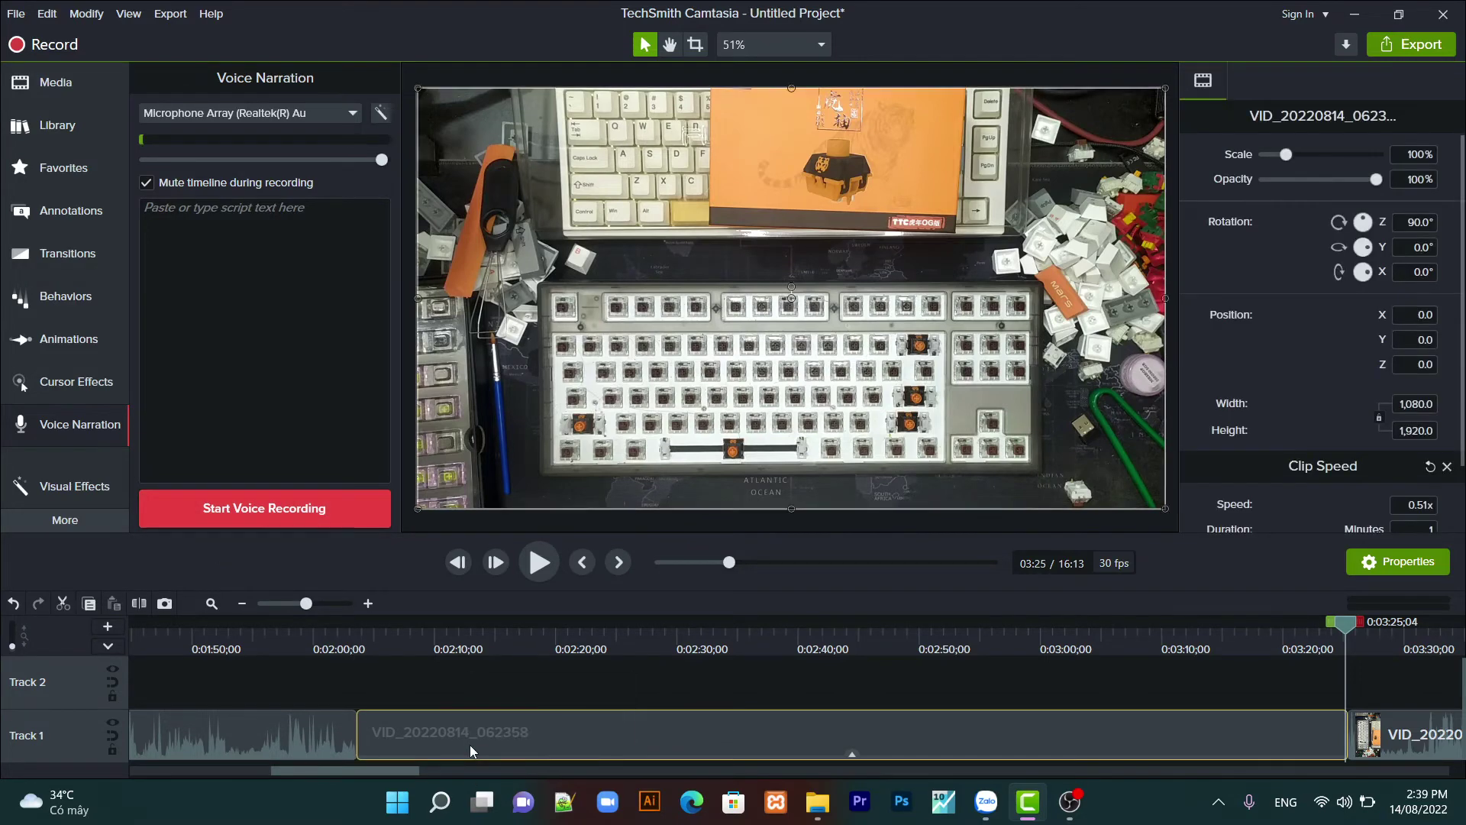
left_click(448, 695)
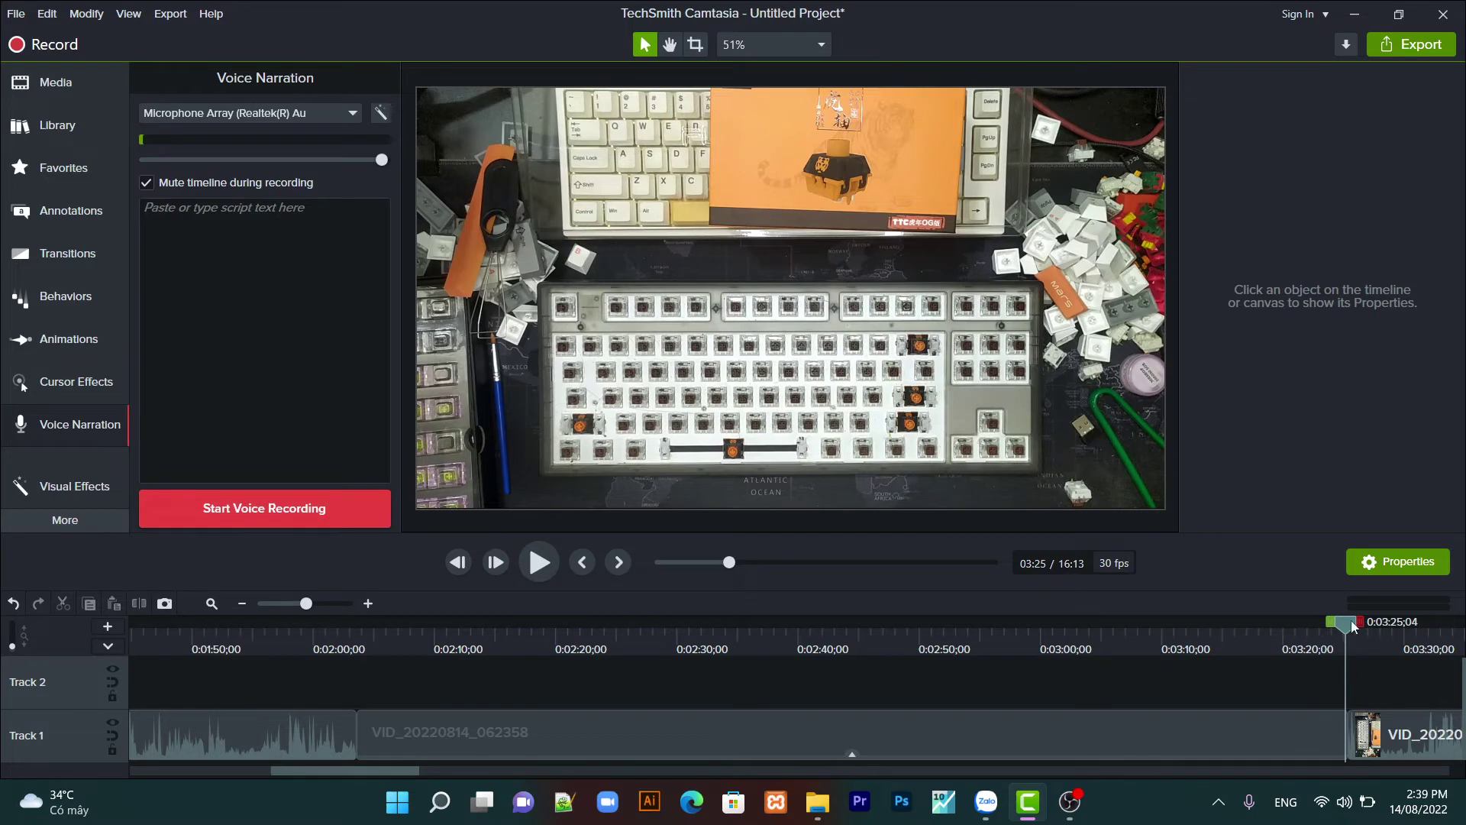
left_click_drag(1354, 626, 362, 713)
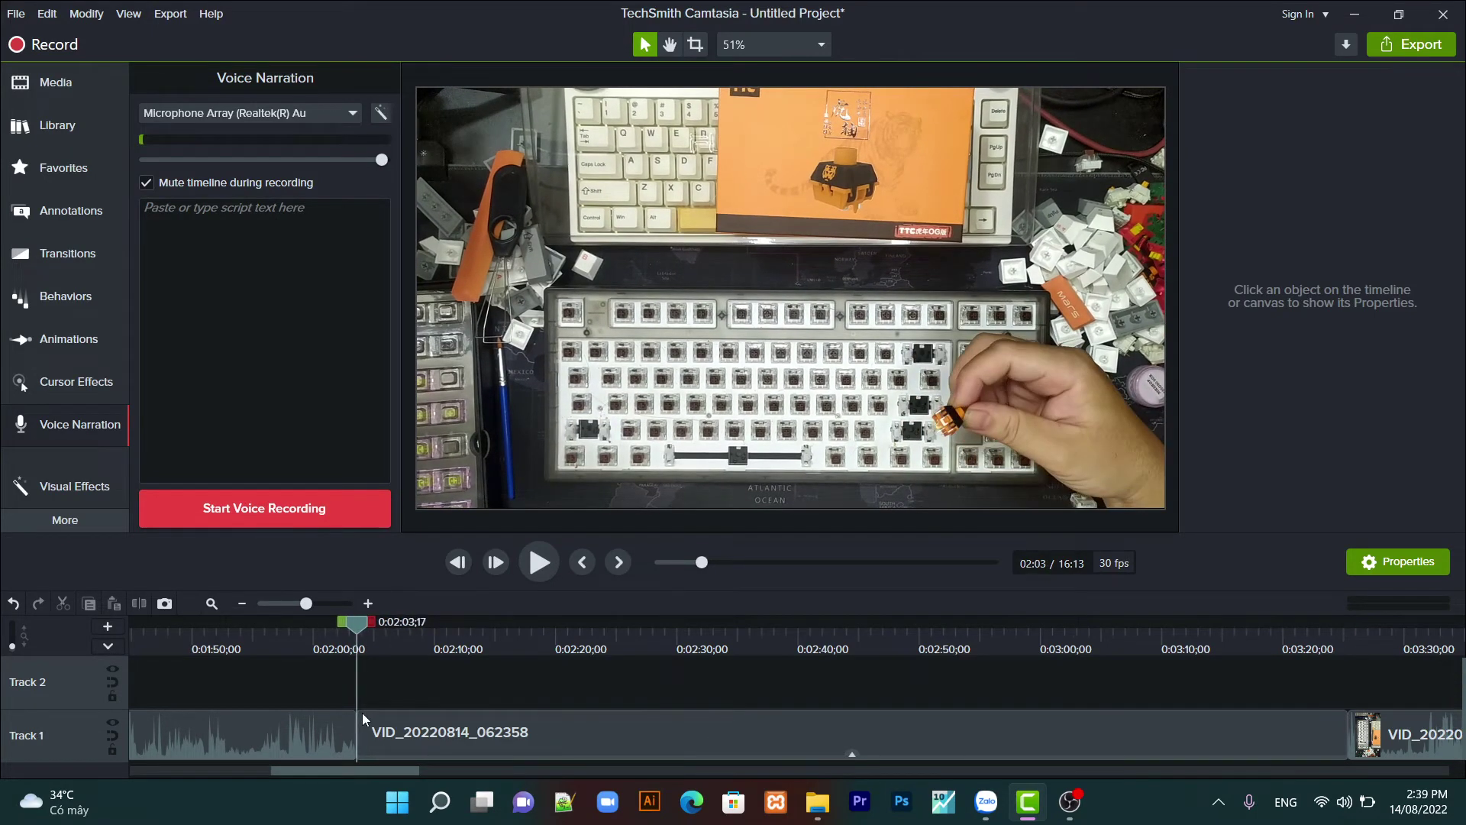
left_click(268, 515)
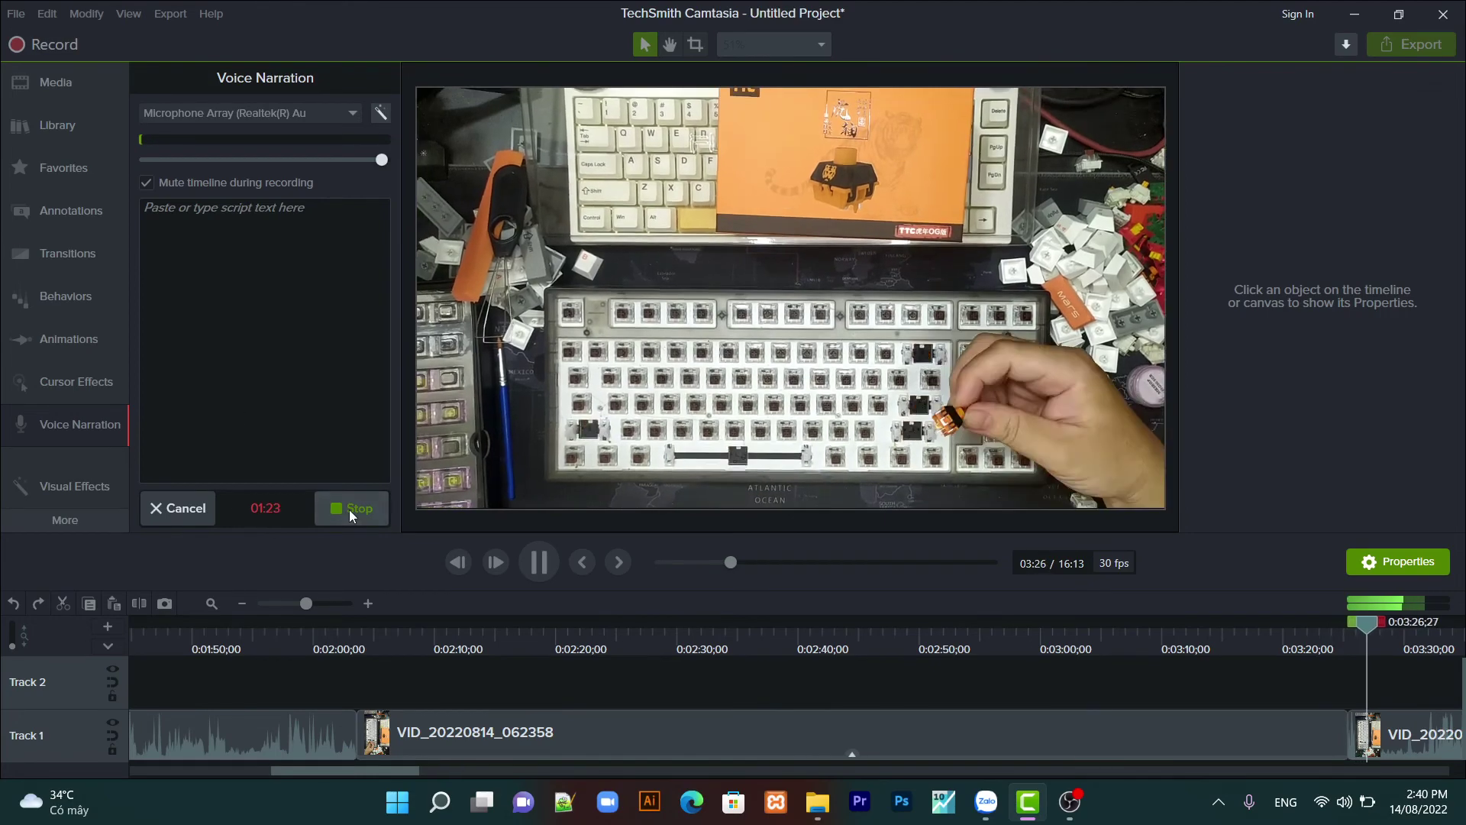
left_click(350, 511)
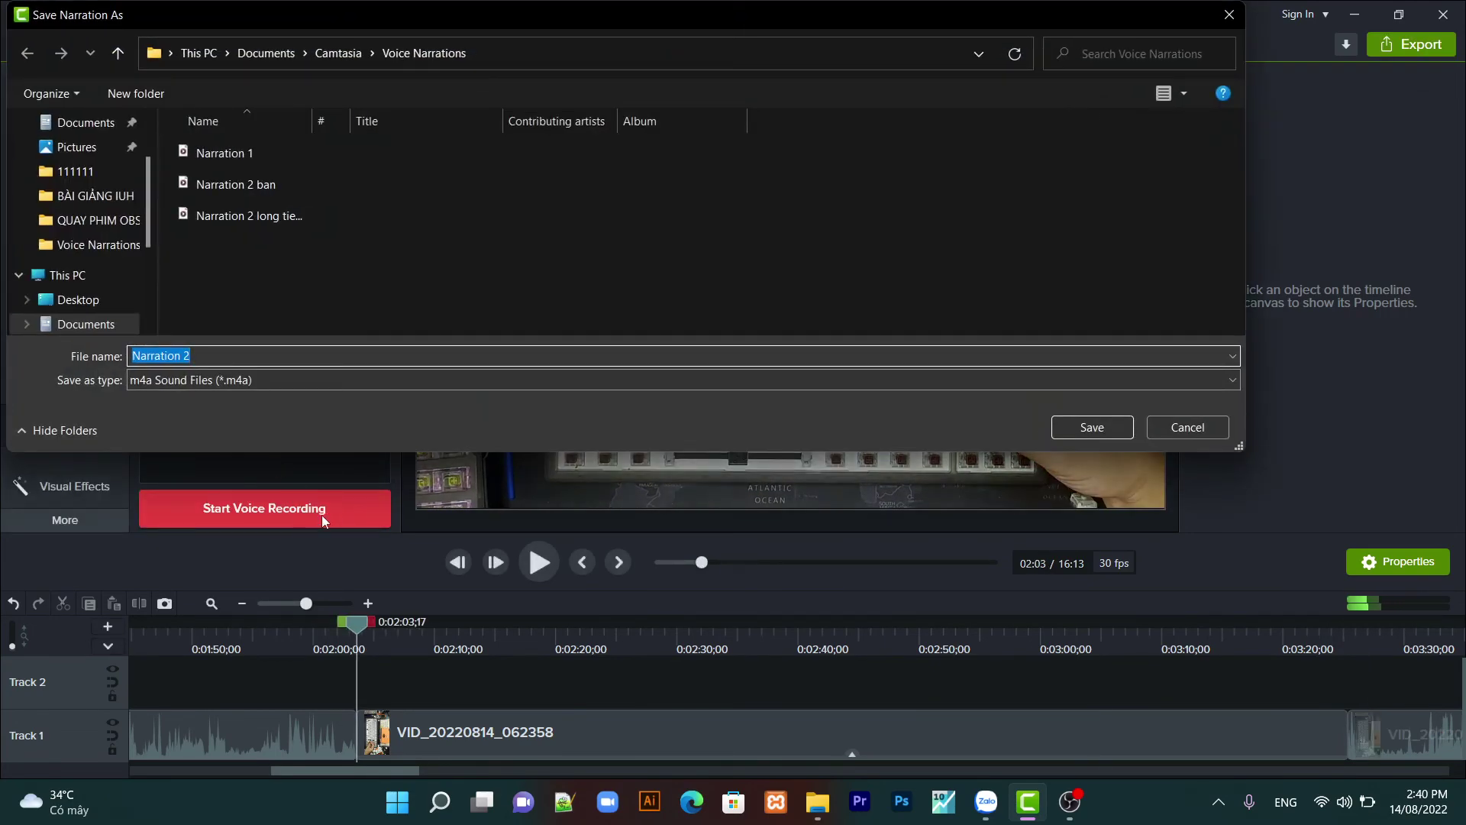
left_click(1075, 437)
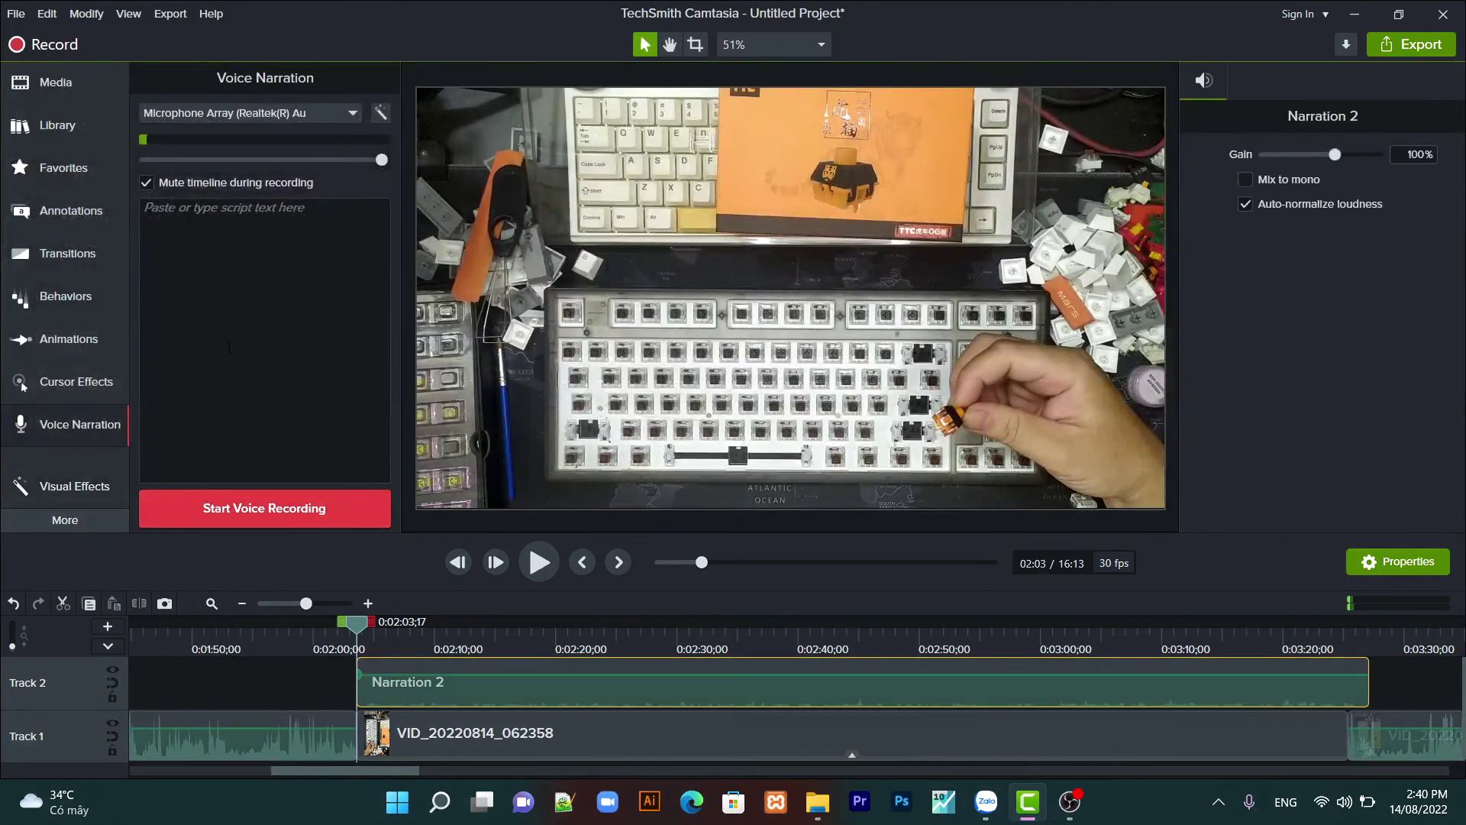
Place a second copy of Narration 2.m4a from the media bin on a new track, and delete that copy
left_click(50, 90)
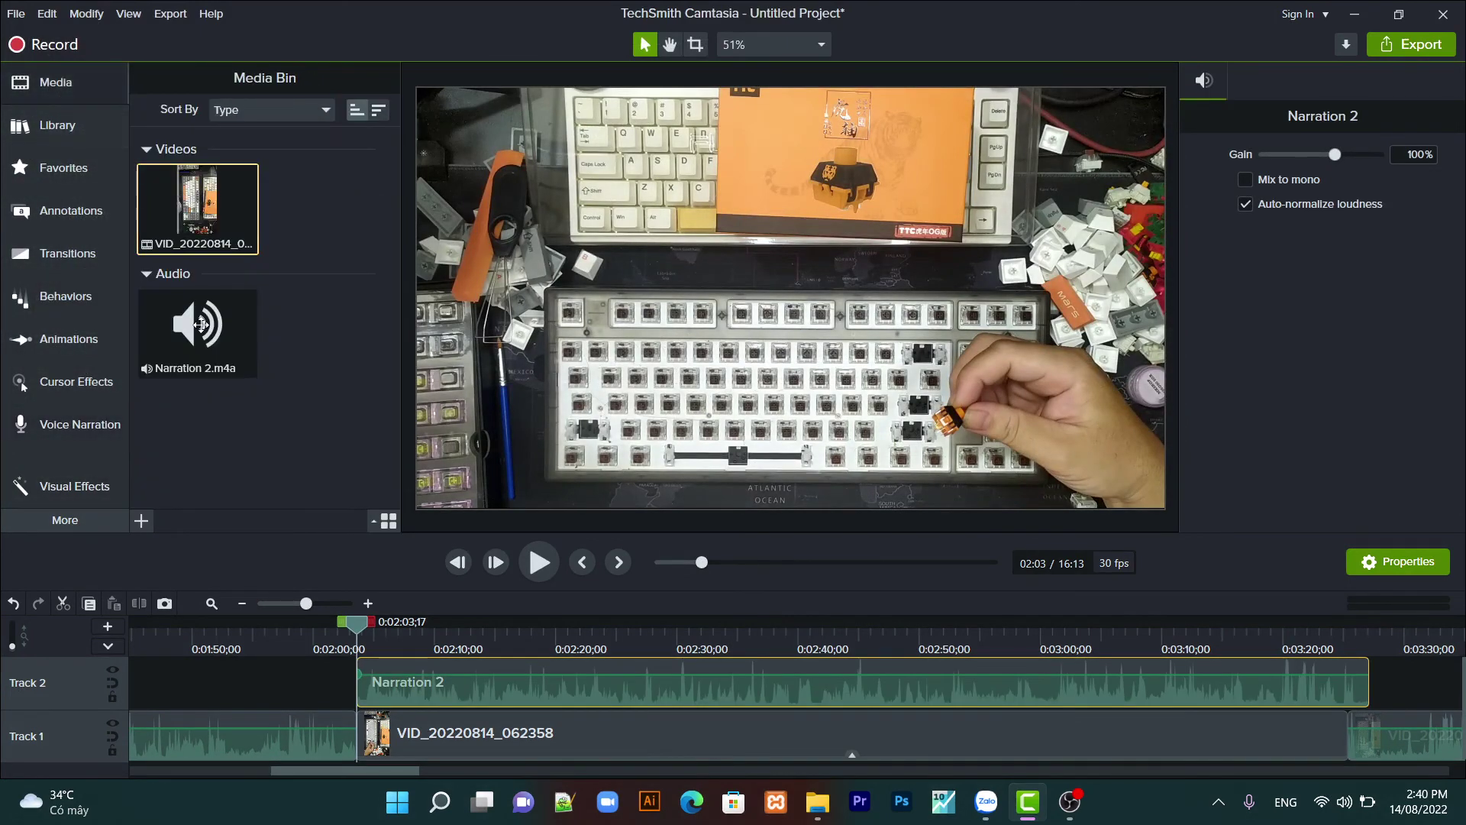
left_click_drag(197, 329, 442, 677)
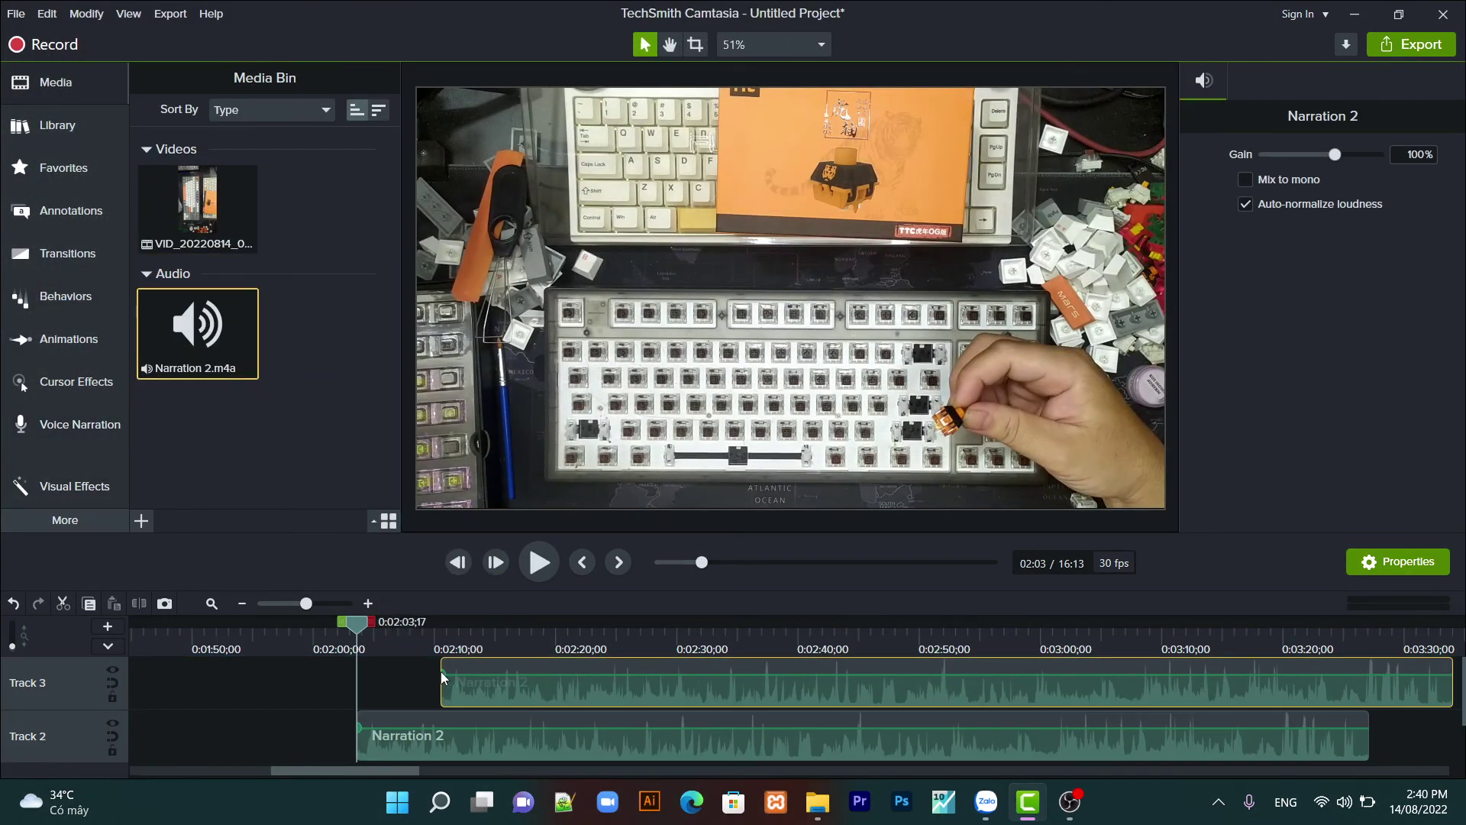
key("Delete")
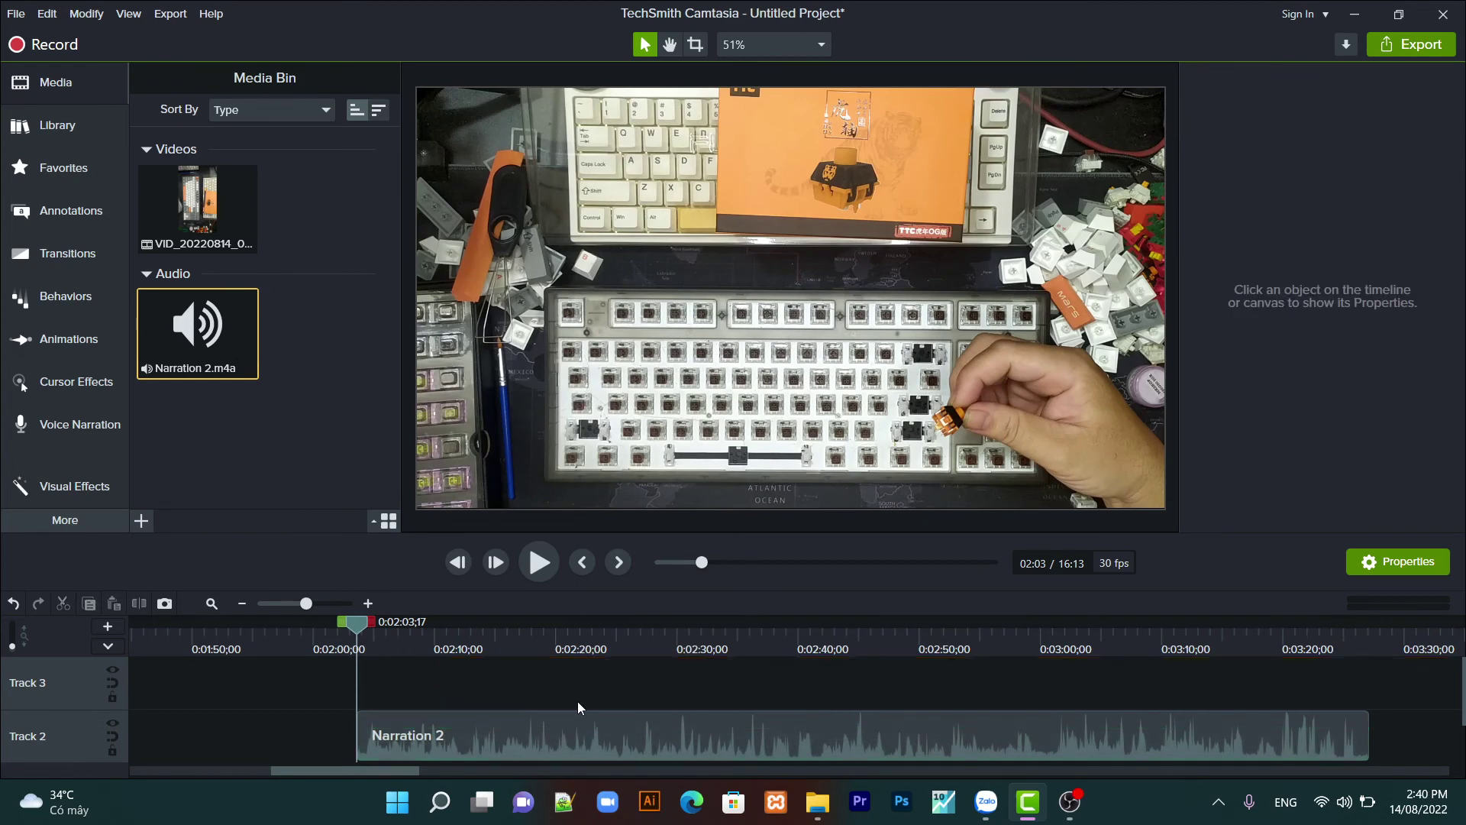
Play the slowed clip with its recorded narration from 0:02:03;17, and switch to OBS
scroll(577, 700, "down", 1)
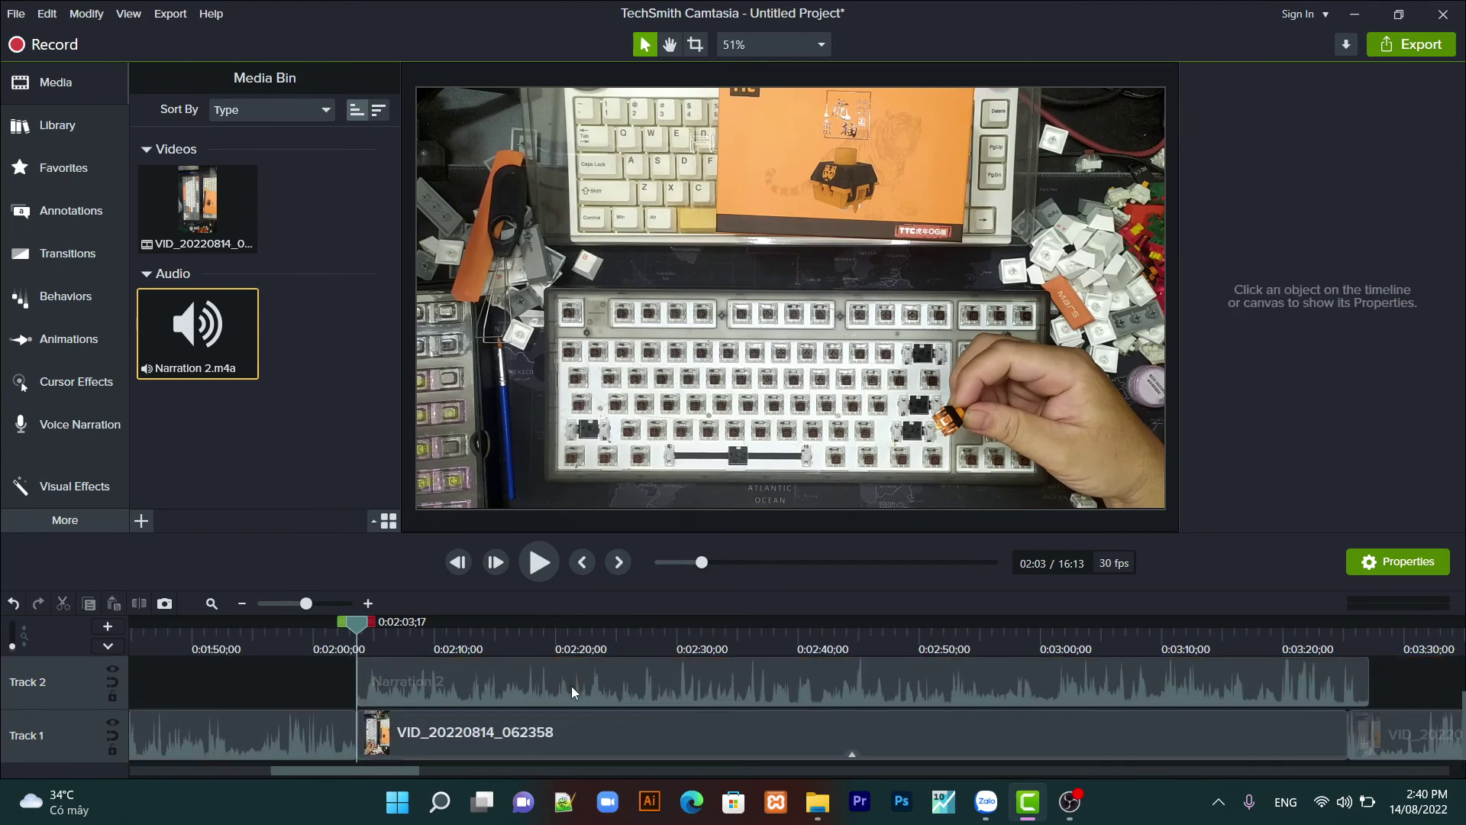
left_click(542, 562)
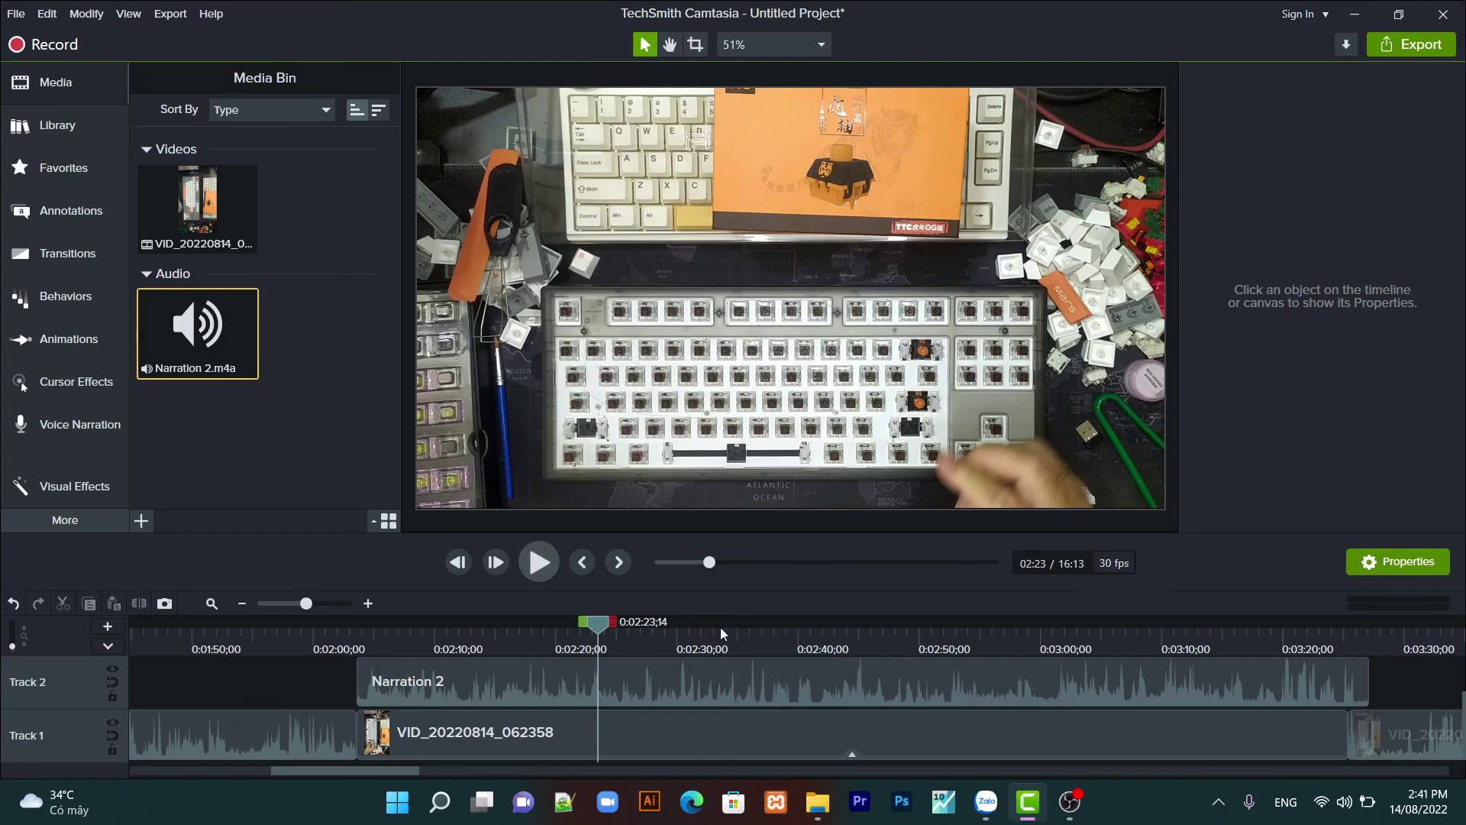
left_click(1070, 816)
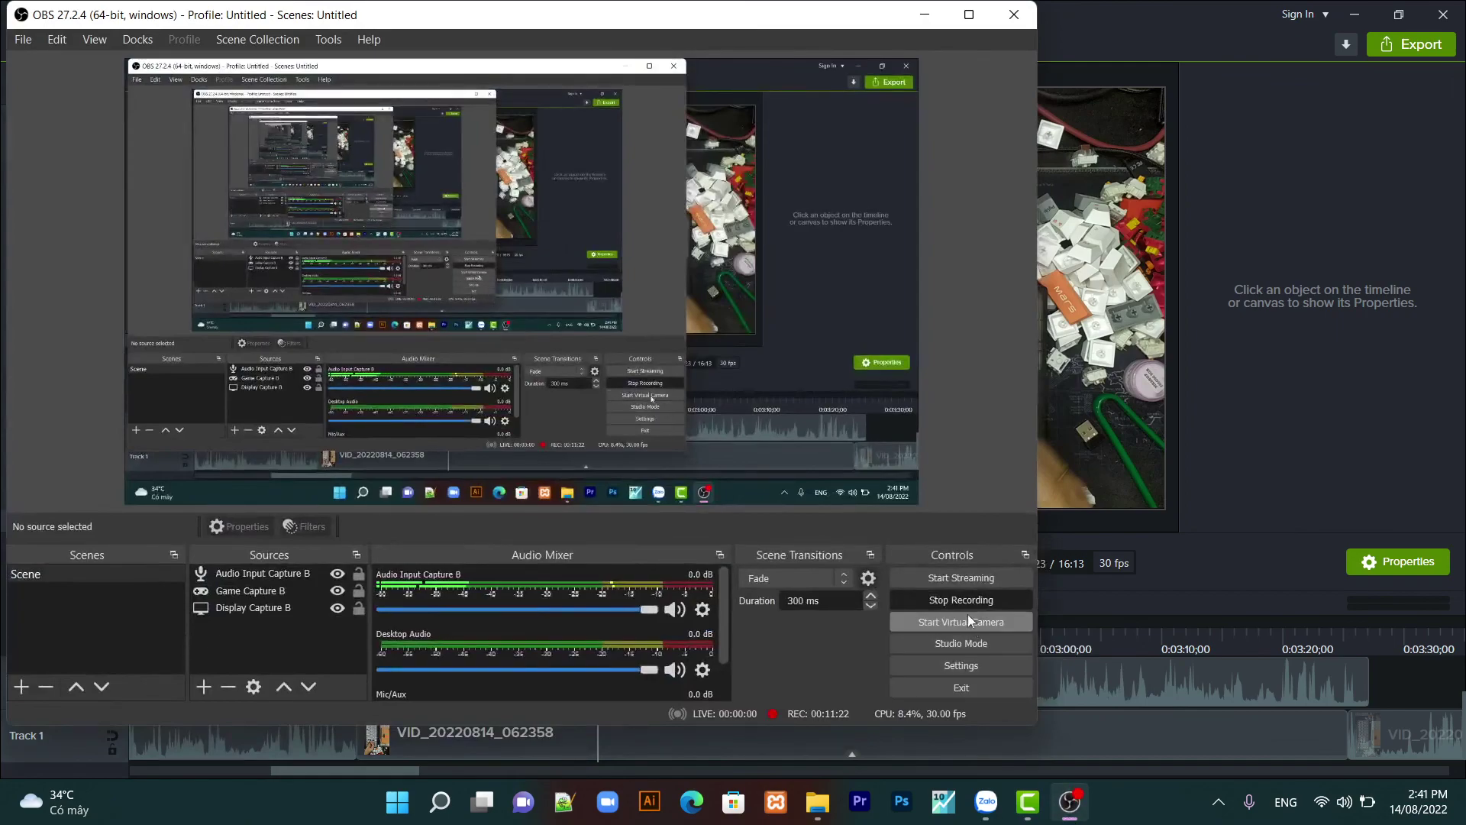